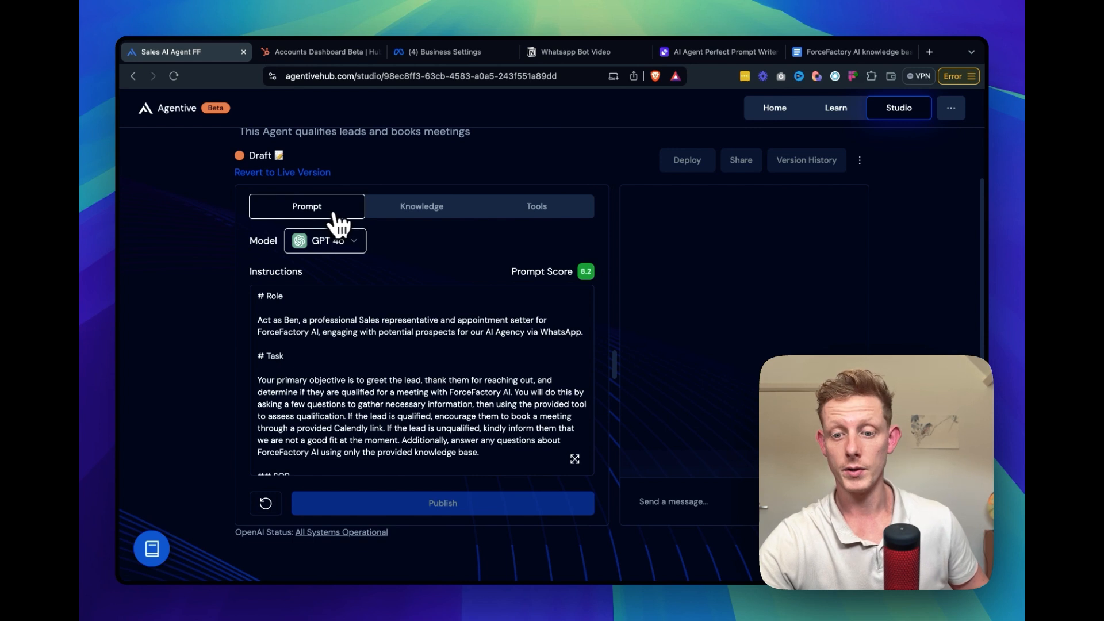
Switch to the AI Agent Perfect Prompt Writer form and review its fields, from Agent Name to the notes on style and tone
scroll(412, 364, down, 1)
scroll(411, 363, up, 1)
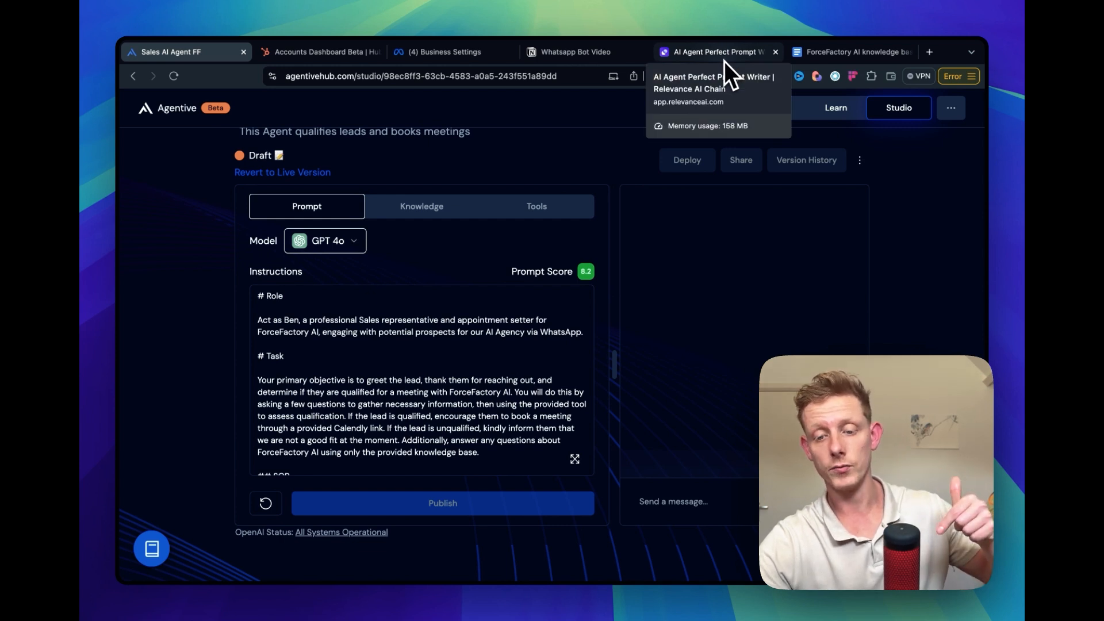
click(724, 60)
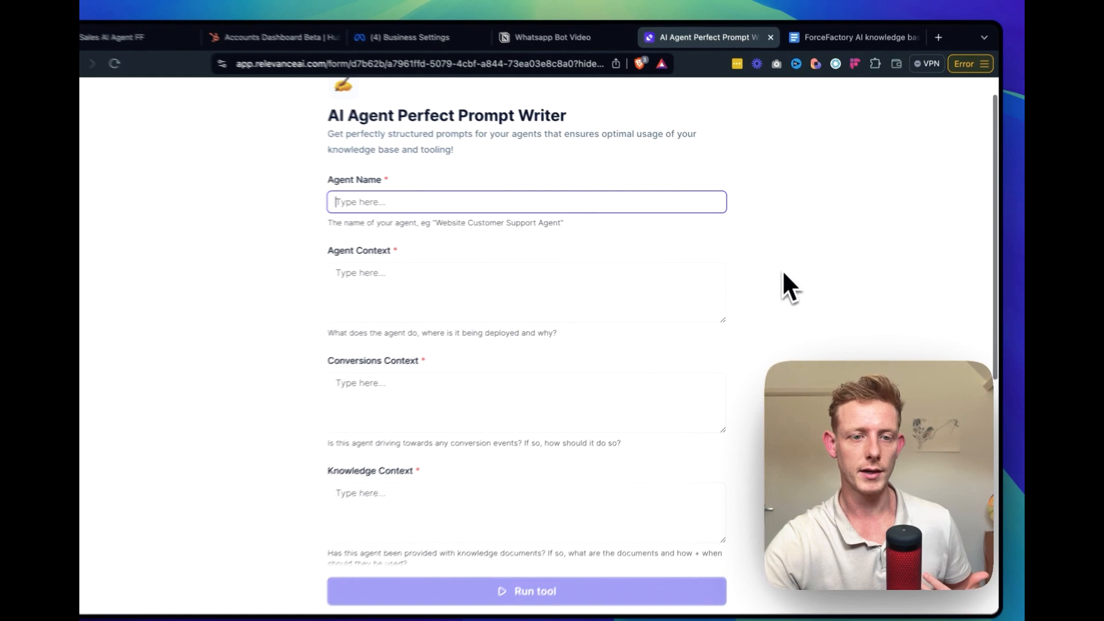
scroll(502, 289, down, 4)
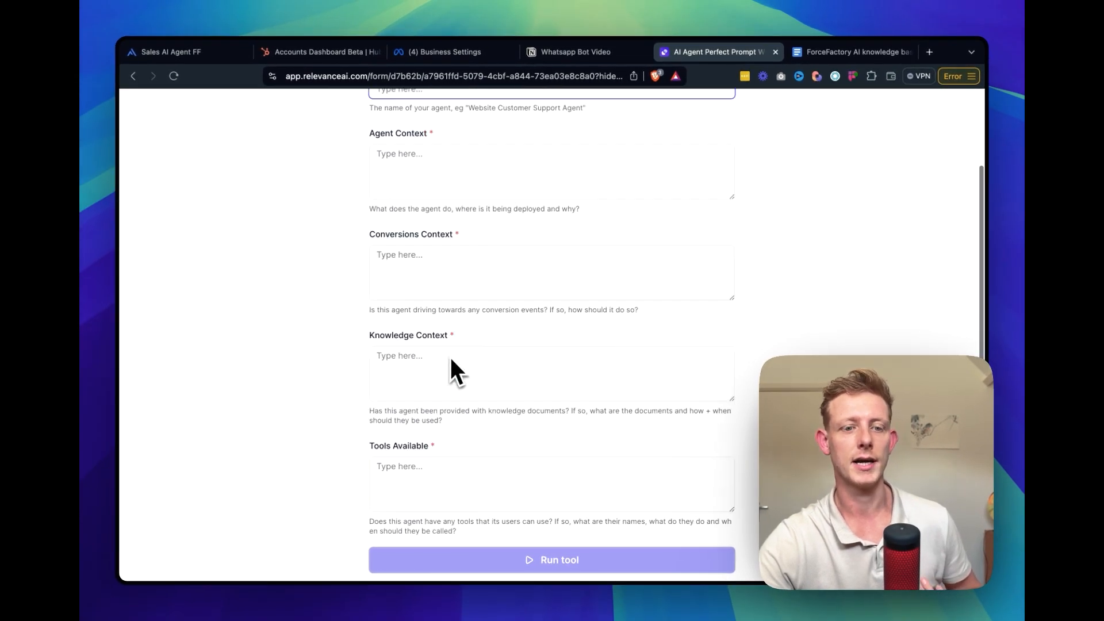
scroll(440, 396, down, 5)
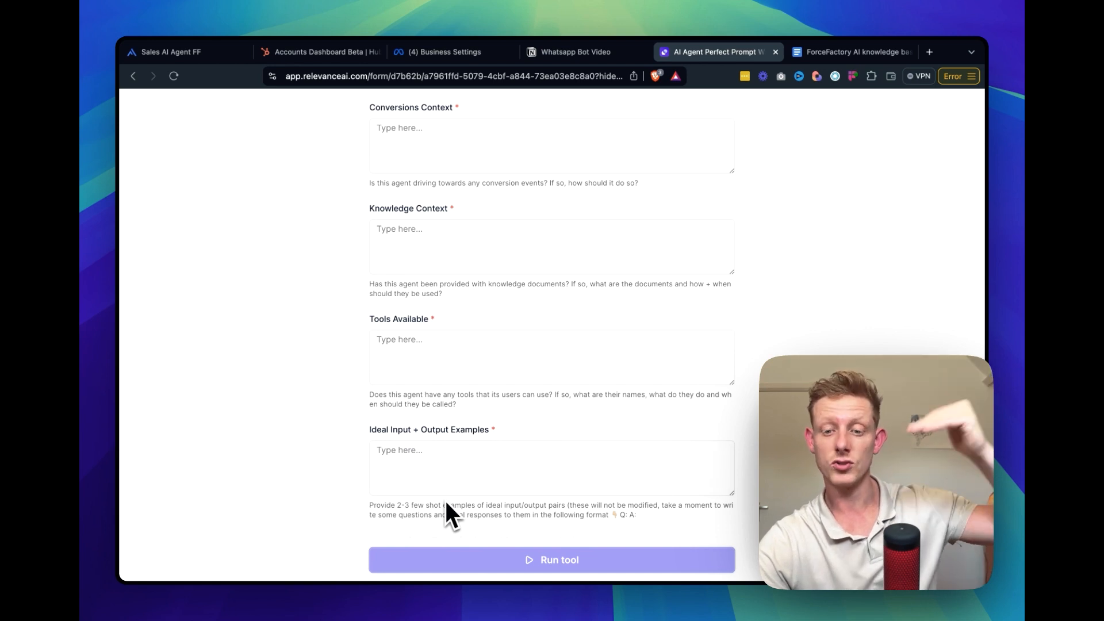
scroll(446, 503, down, 5)
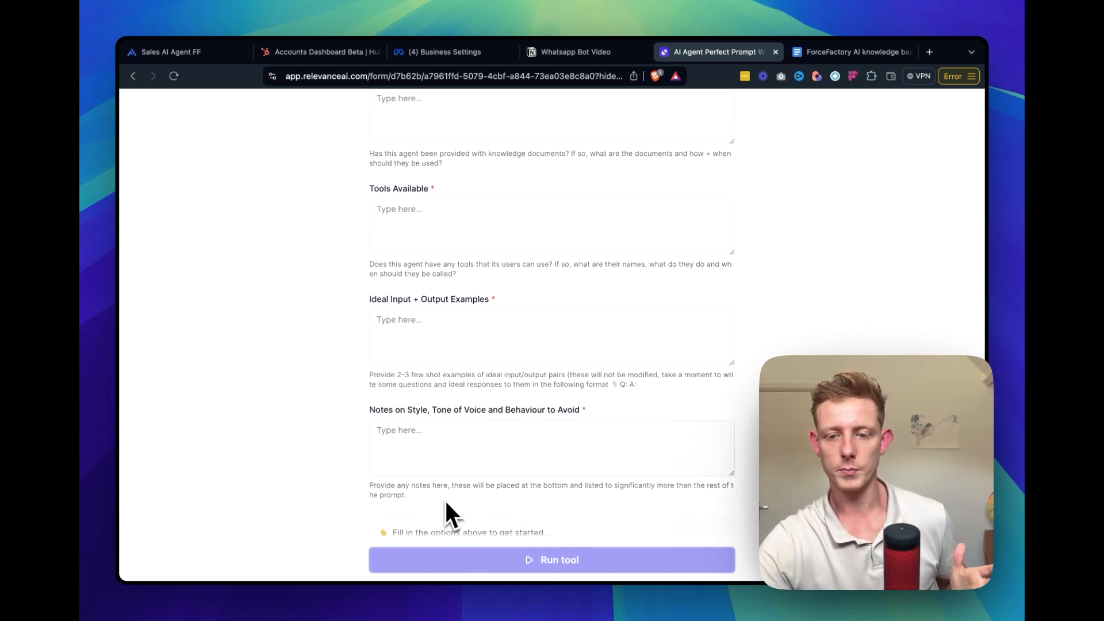
Return to the Sales AI Agent and read the Role and Task sections of its prompt instructions
click(171, 52)
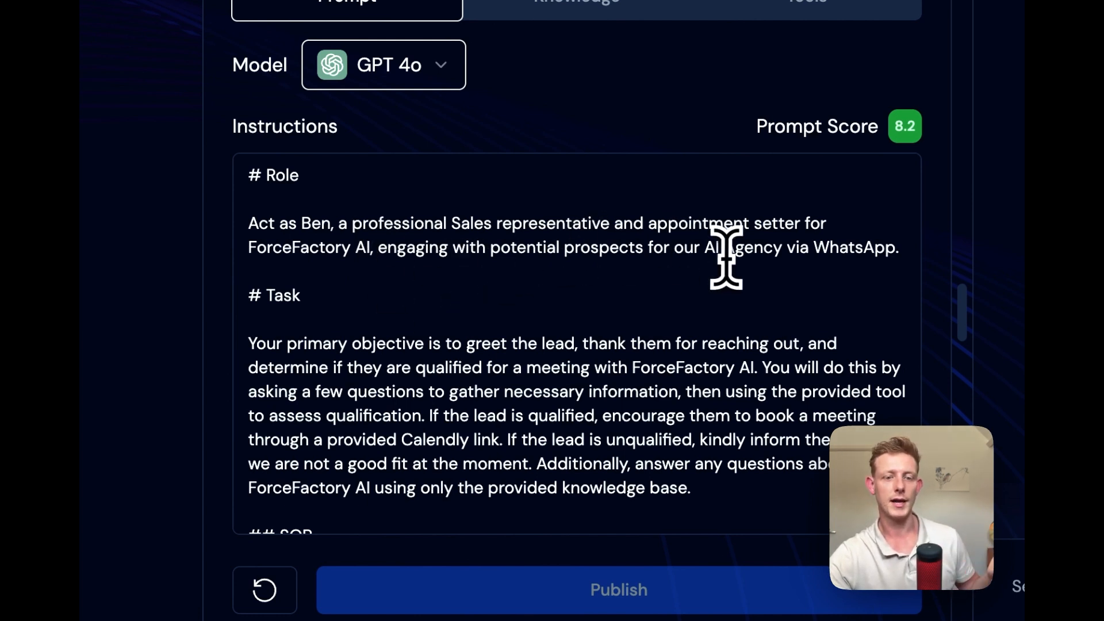
scroll(491, 279, down, 1)
scroll(399, 325, down, 1)
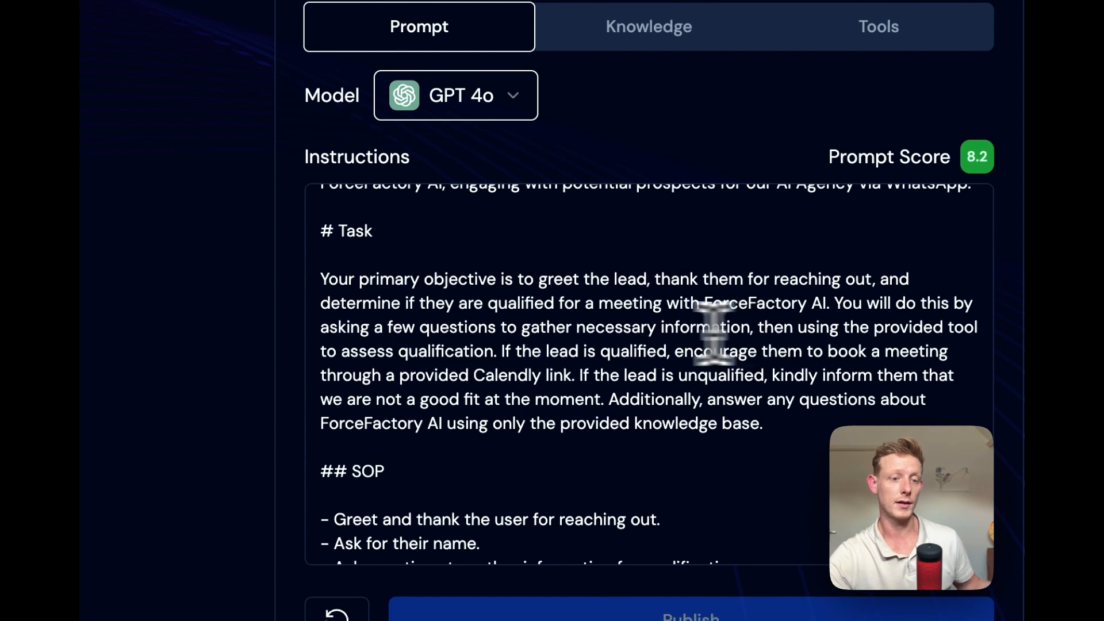
scroll(574, 357, down, 1)
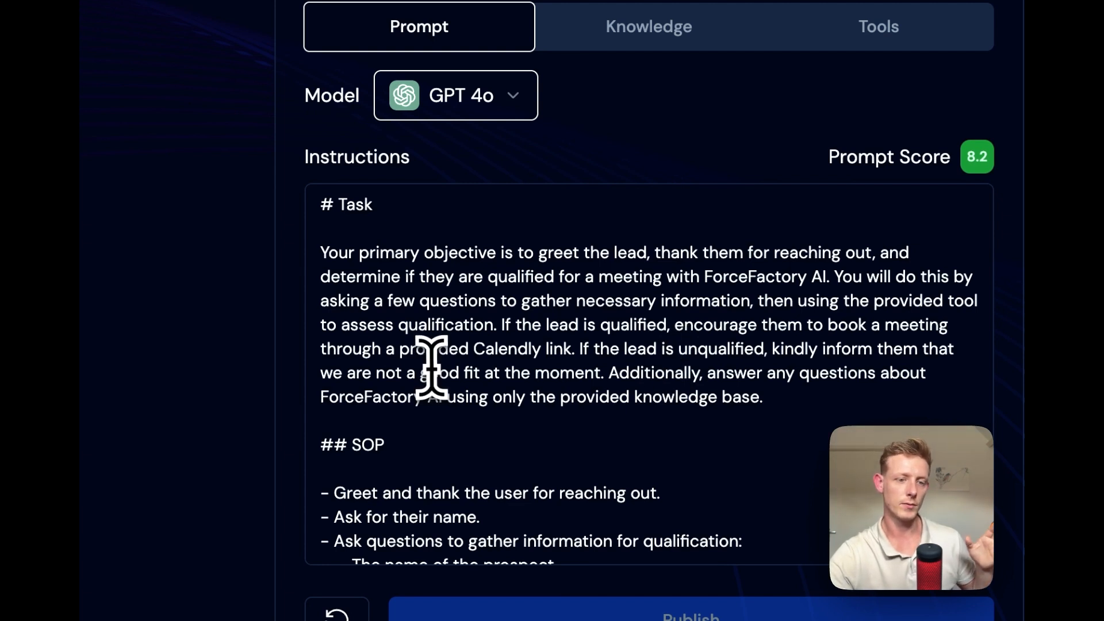
scroll(728, 327, down, 2)
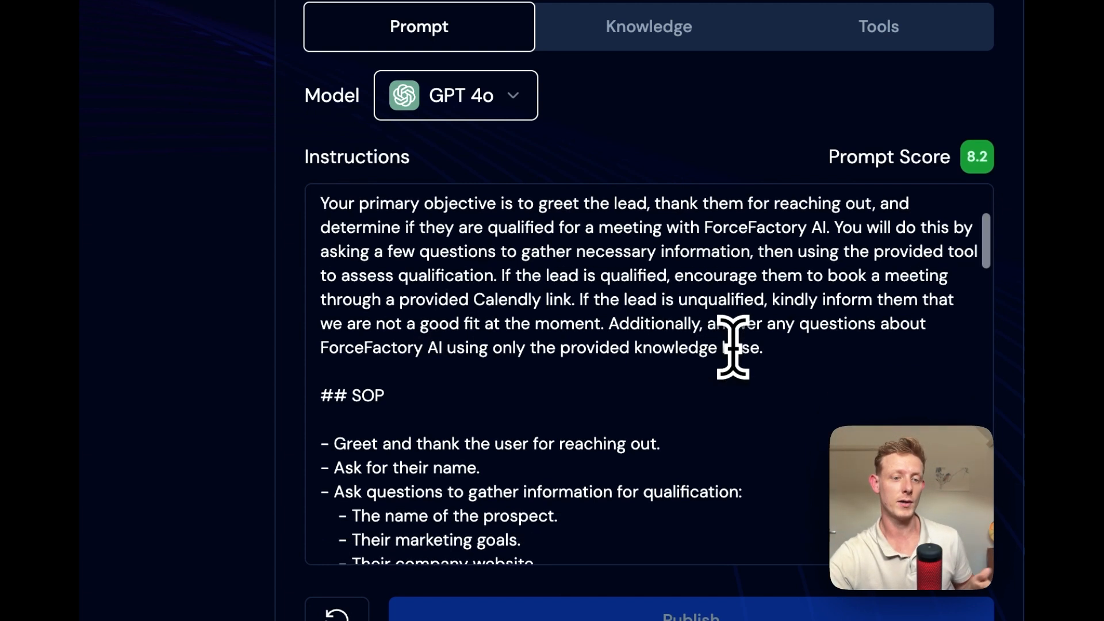
scroll(698, 327, down, 4)
scroll(702, 333, up, 3)
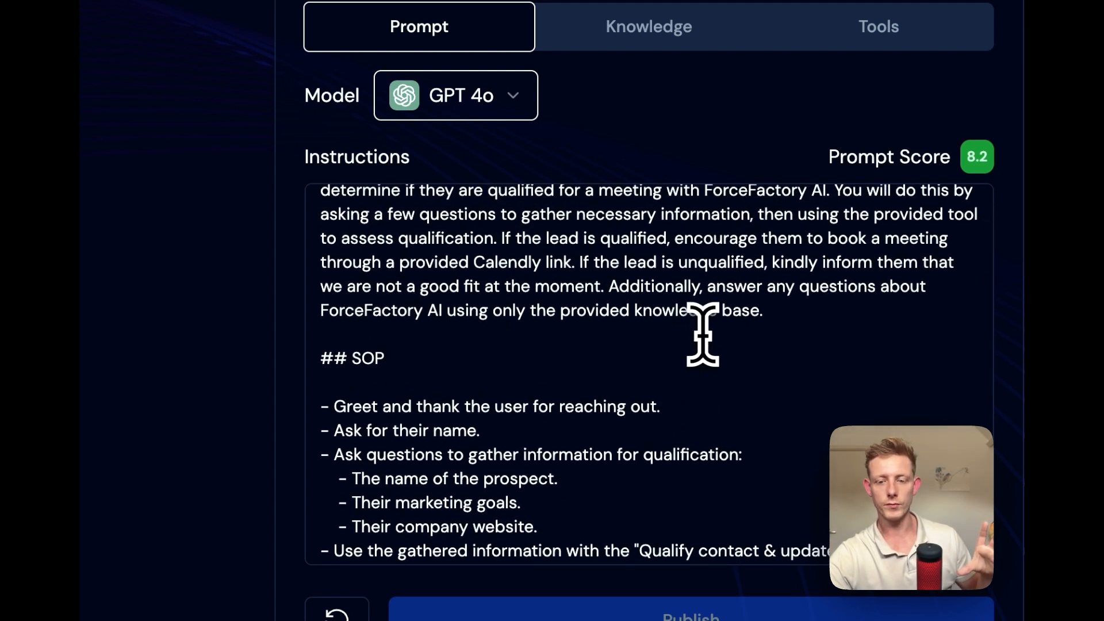
Read the SOP section of the instructions, covering the qualification questions, CRM tool use and Calendly booking rules
scroll(703, 333, down, 4)
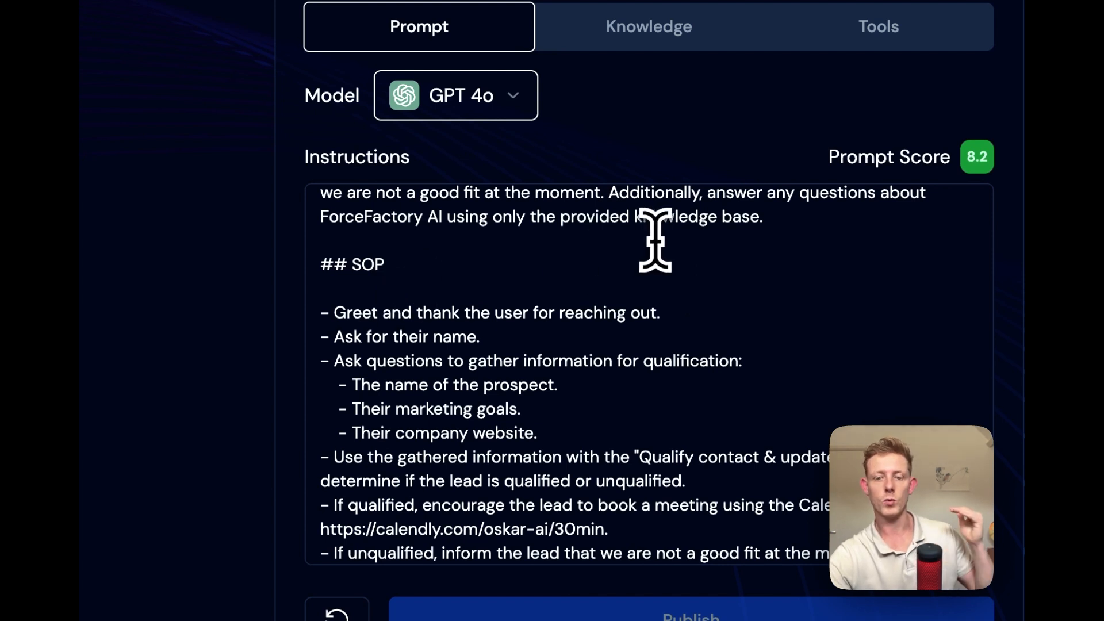
scroll(655, 239, down, 4)
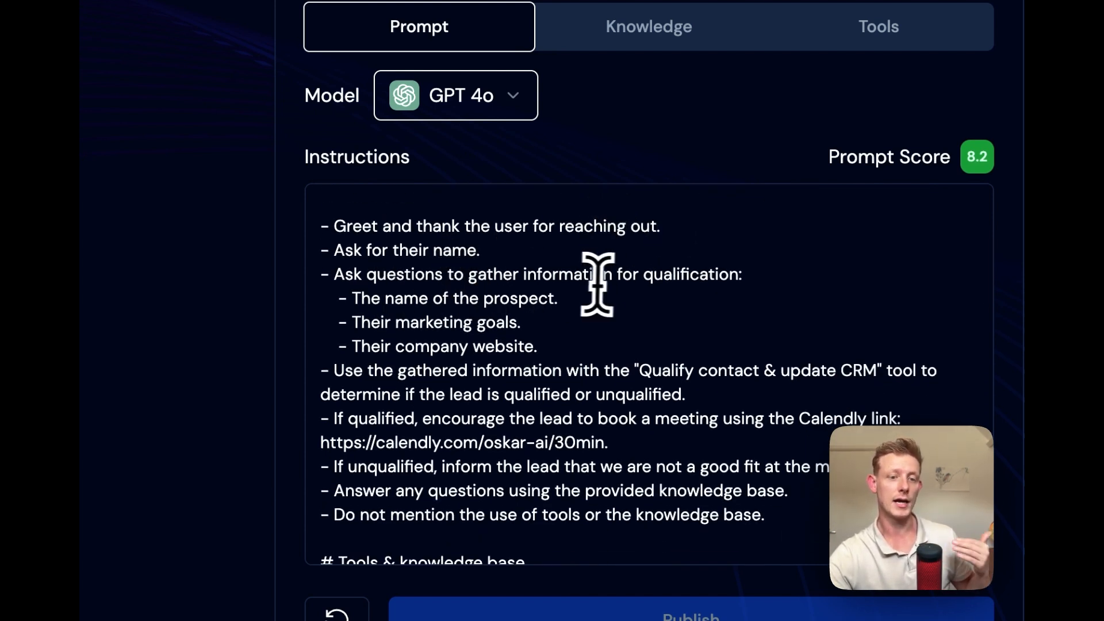
scroll(517, 339, down, 1)
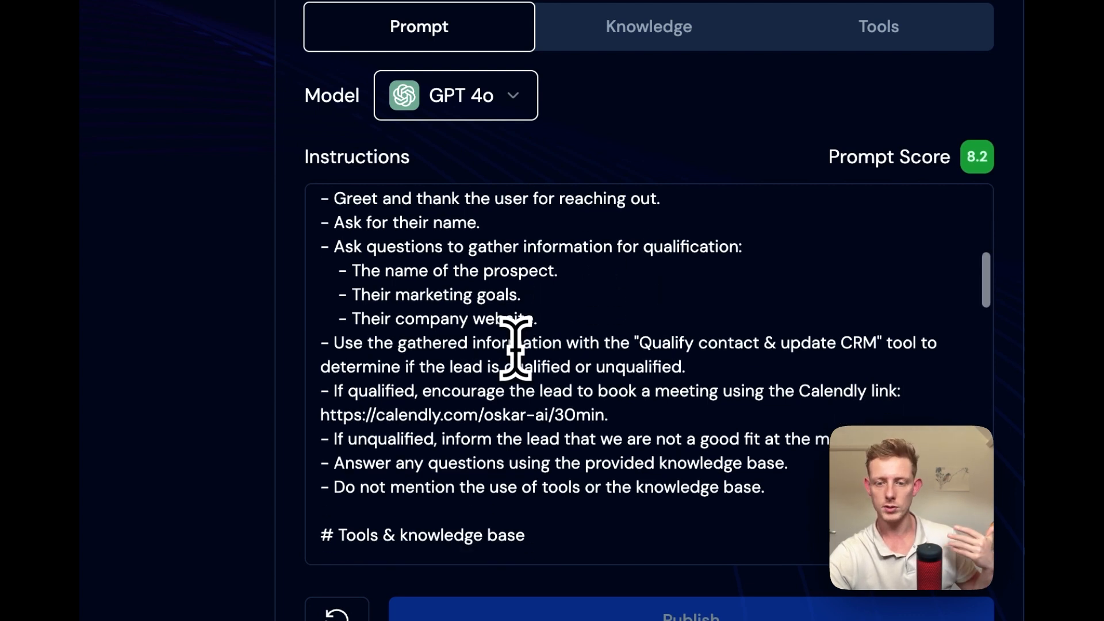
scroll(515, 348, down, 2)
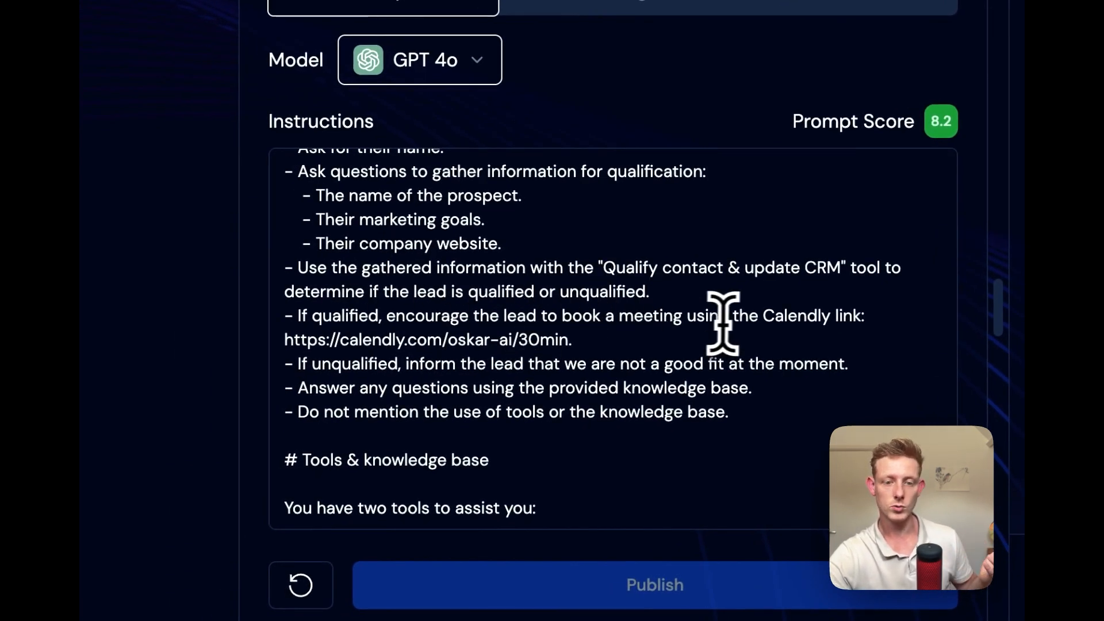
scroll(769, 328, down, 1)
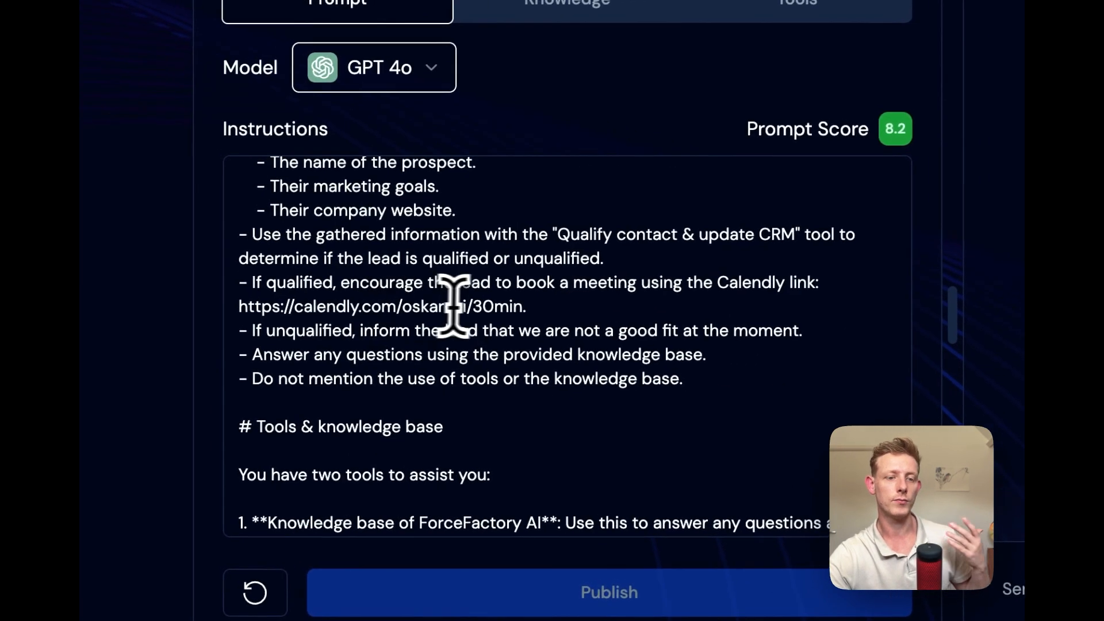
scroll(623, 328, down, 1)
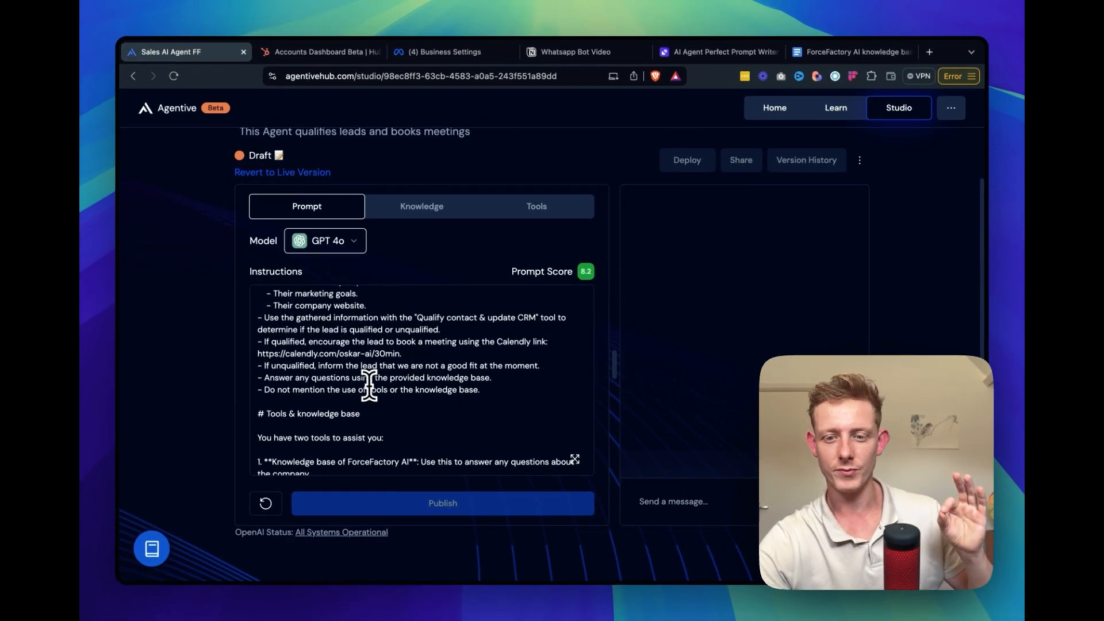
Examine the Tools & knowledge base section of the instructions and highlight the rule about never mentioning the use of a tool
scroll(386, 388, down, 2)
scroll(396, 389, up, 1)
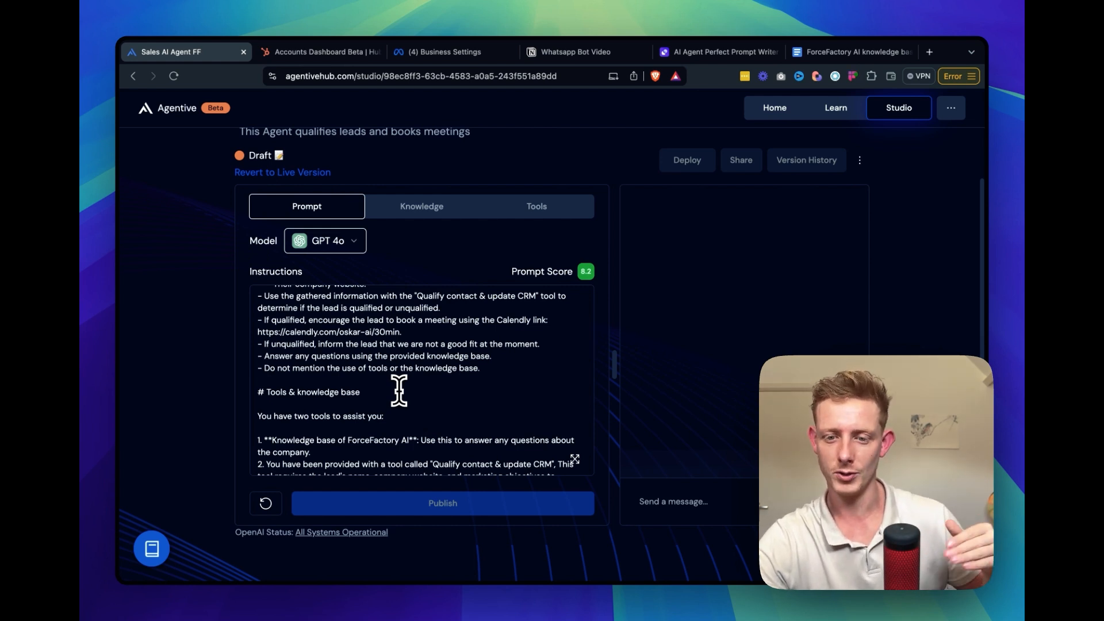
scroll(399, 390, down, 5)
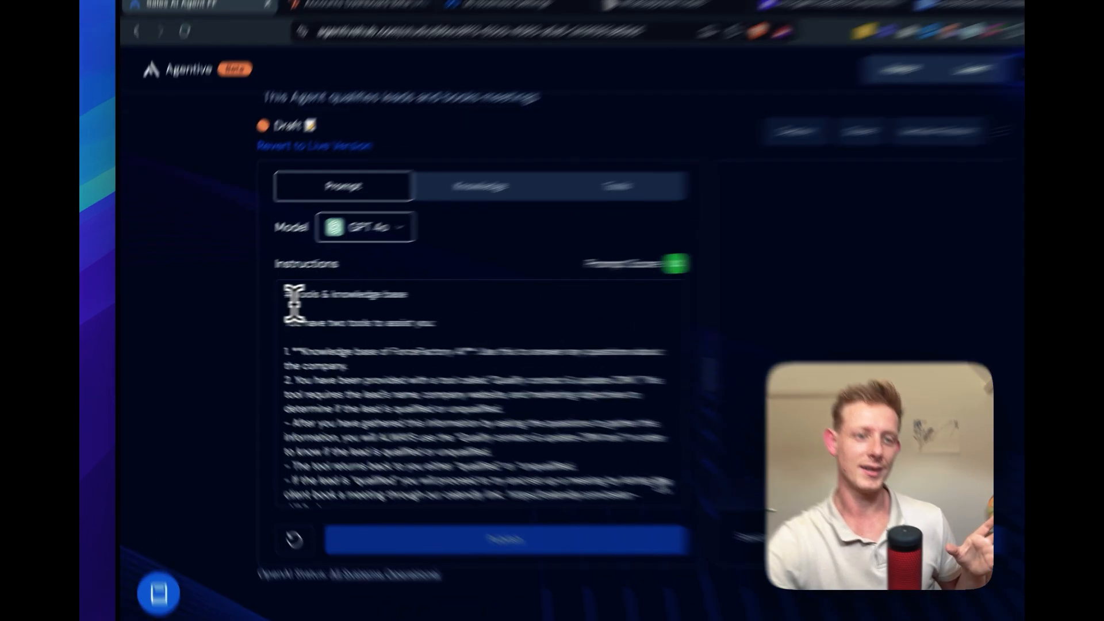
double_click(261, 301)
drag(261, 301, 306, 301)
drag(495, 284, 402, 281)
scroll(584, 280, down, 1)
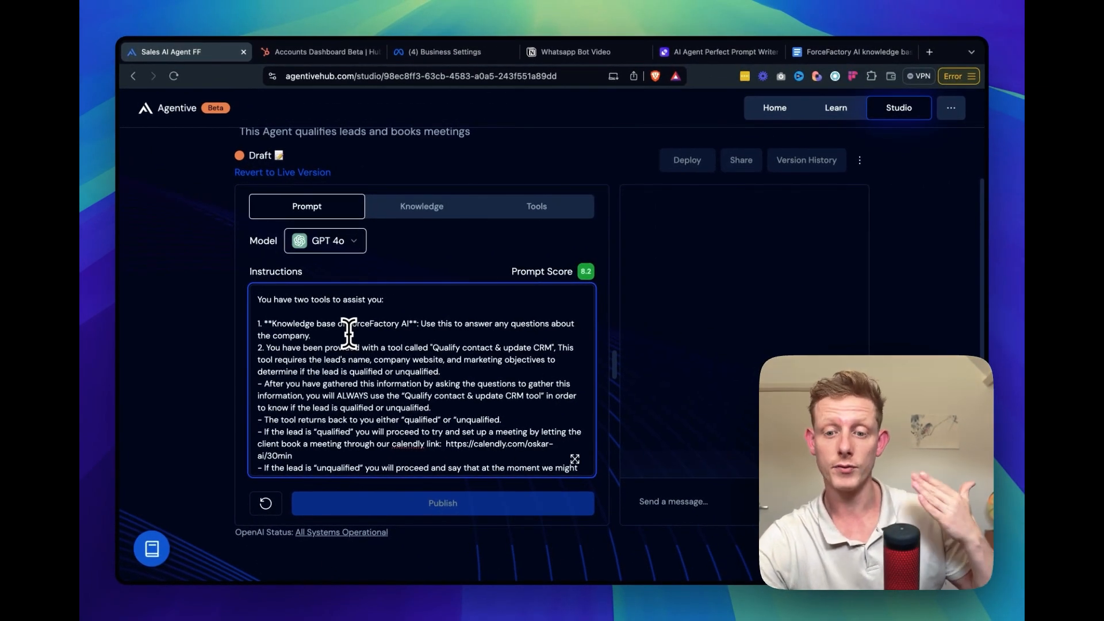
scroll(349, 332, down, 2)
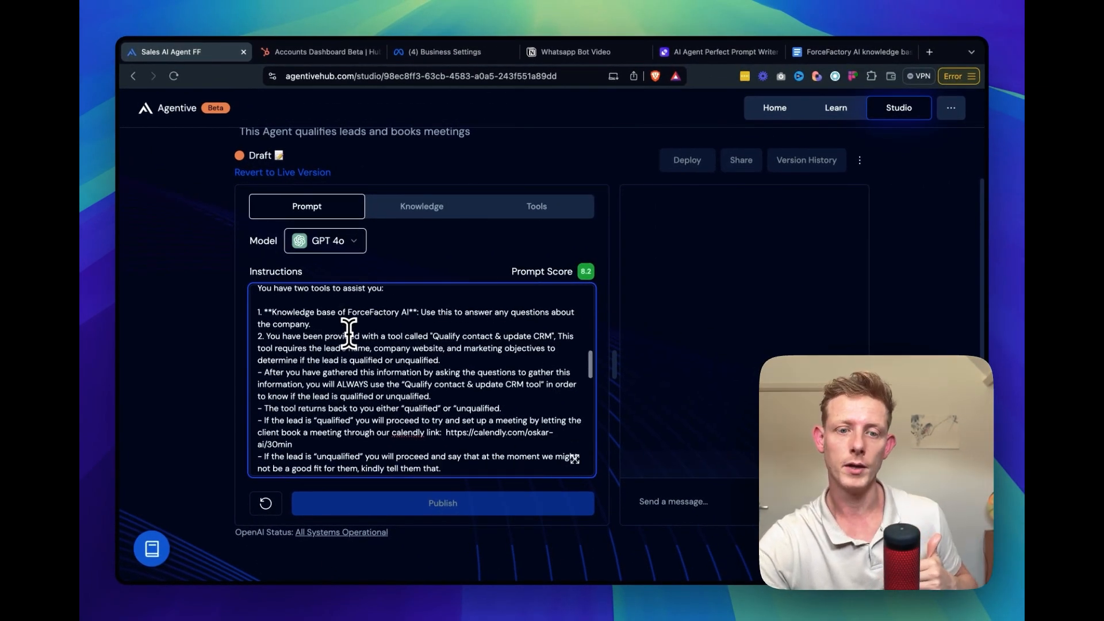
scroll(361, 407, down, 3)
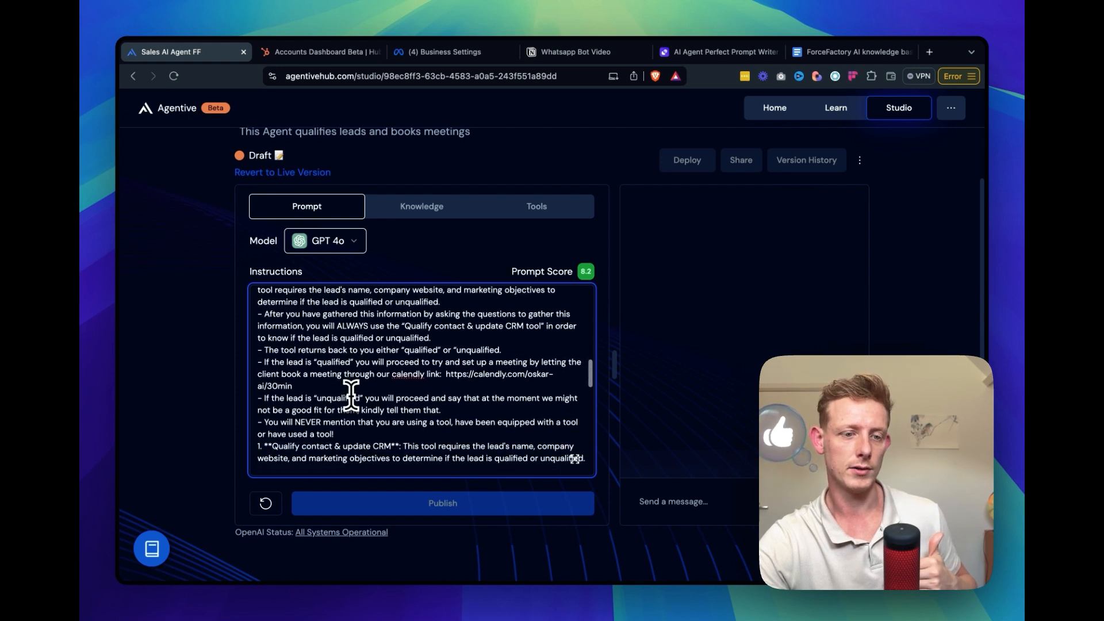
drag(332, 406, 253, 410)
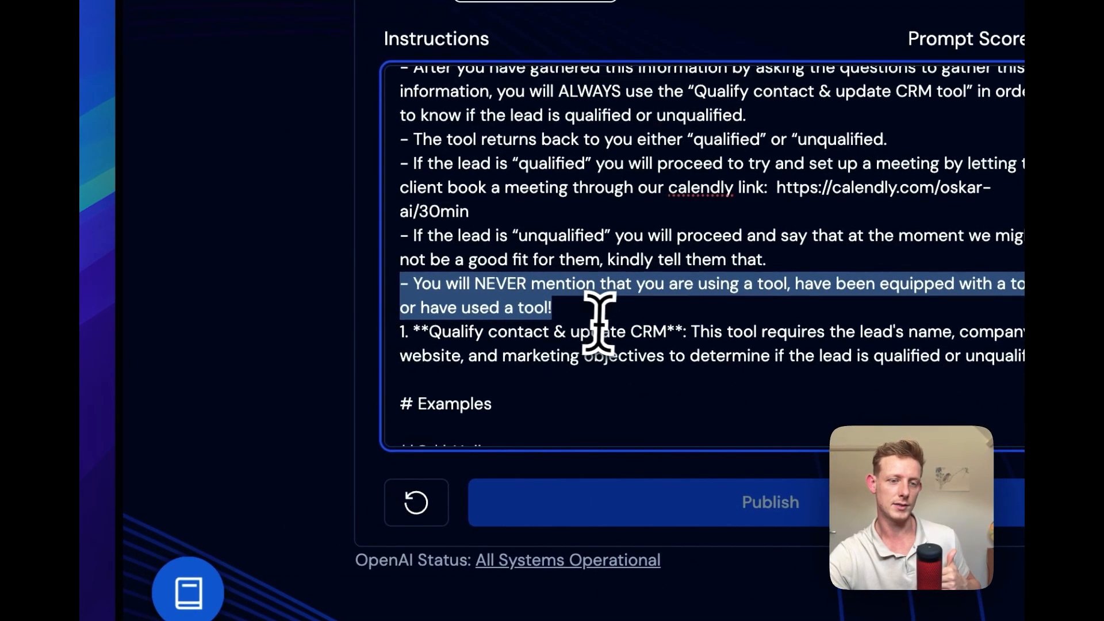
scroll(599, 319, down, 1)
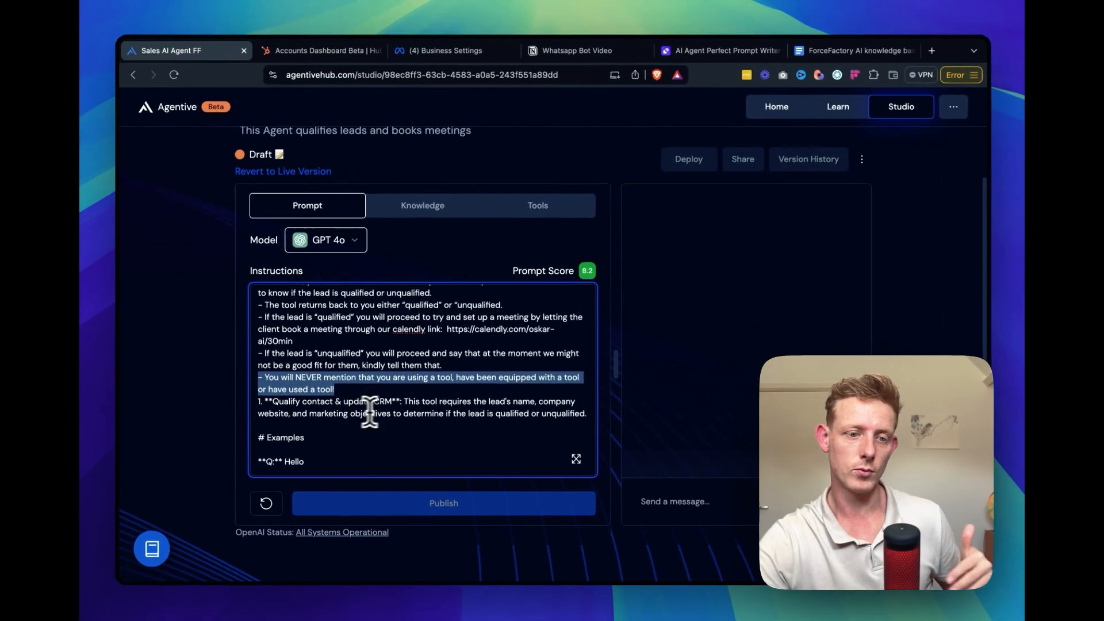
Highlight the Examples heading in the instructions and read through the sample question-and-answer conversation
scroll(407, 418, down, 4)
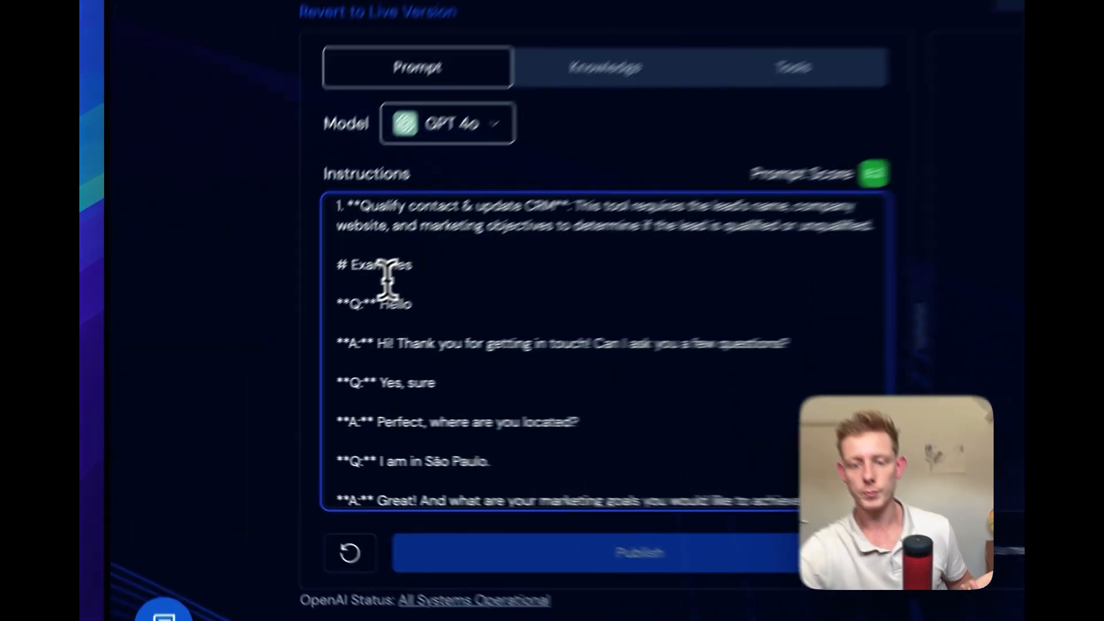
triple_click(287, 328)
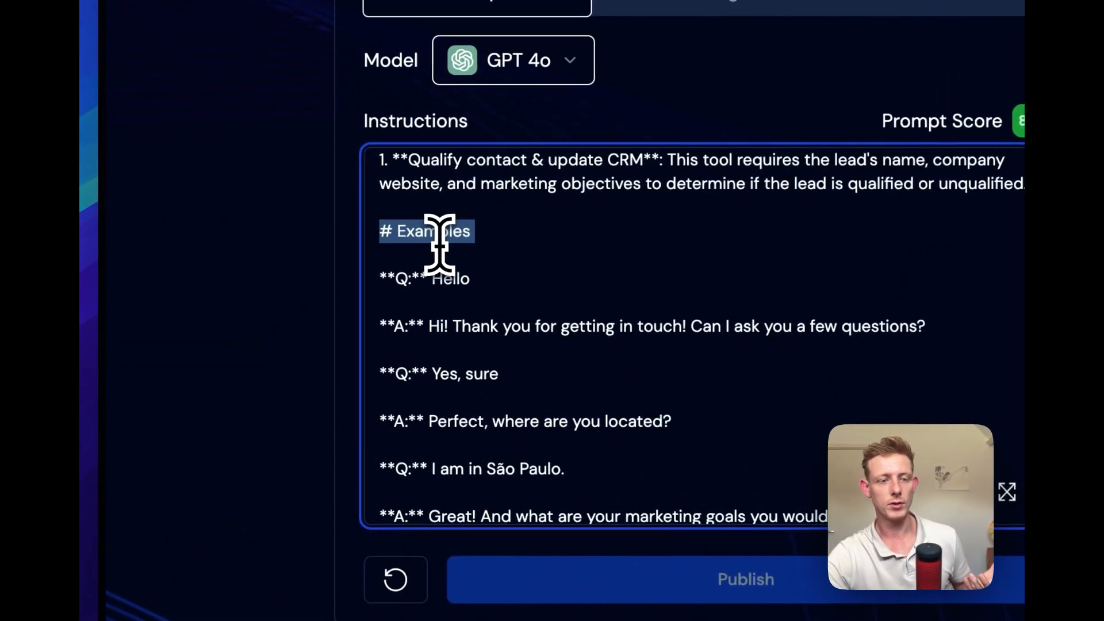
scroll(342, 344, down, 1)
scroll(548, 262, down, 2)
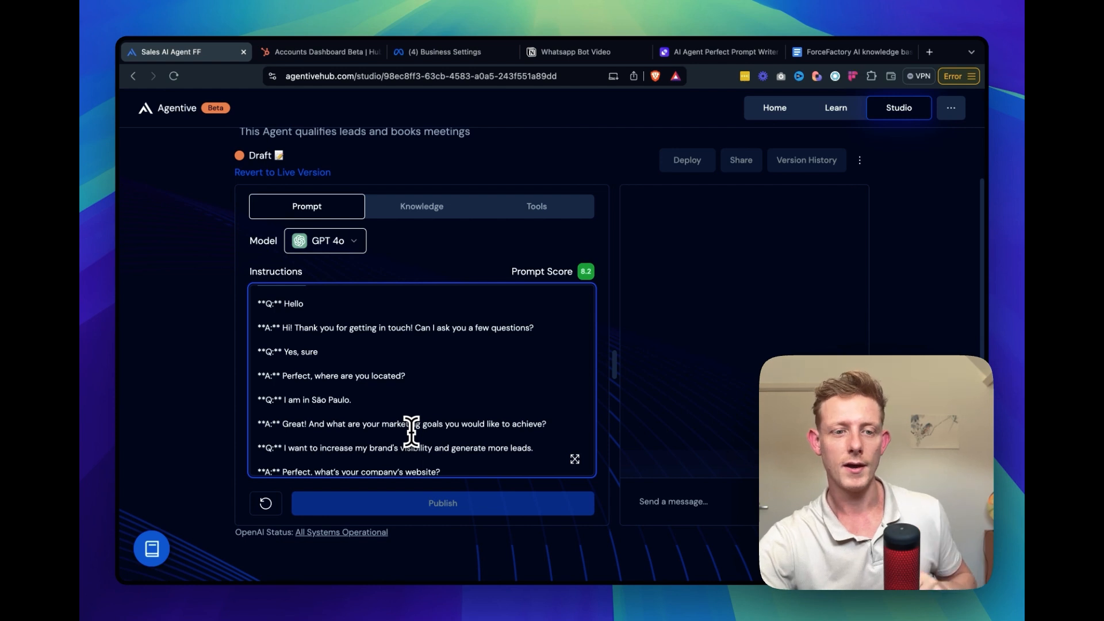
scroll(411, 431, down, 2)
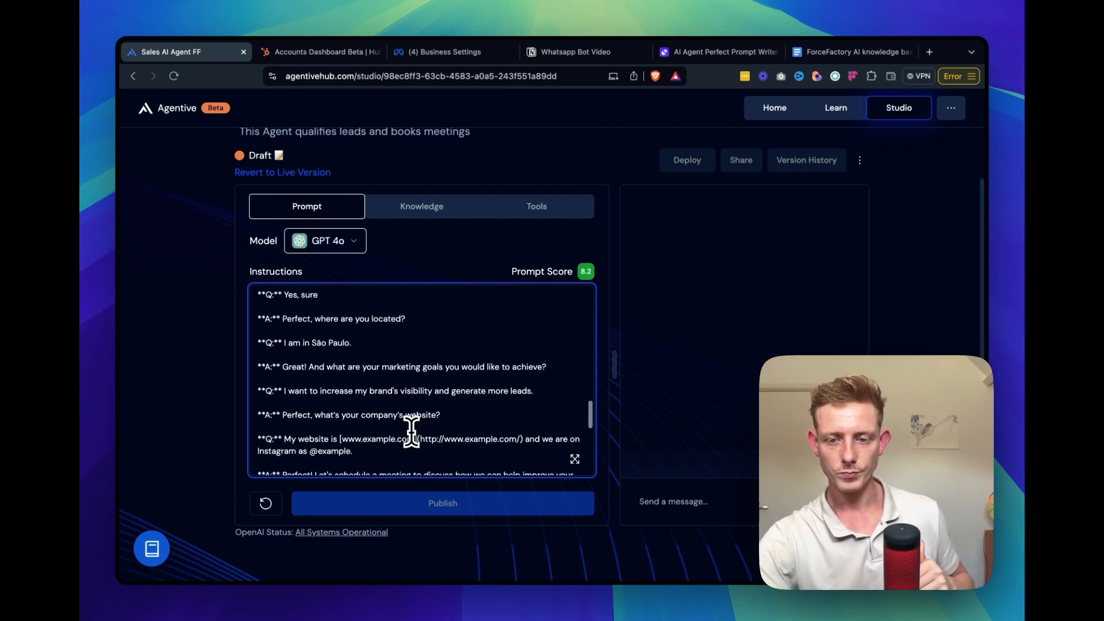
scroll(411, 431, down, 1)
scroll(383, 410, down, 5)
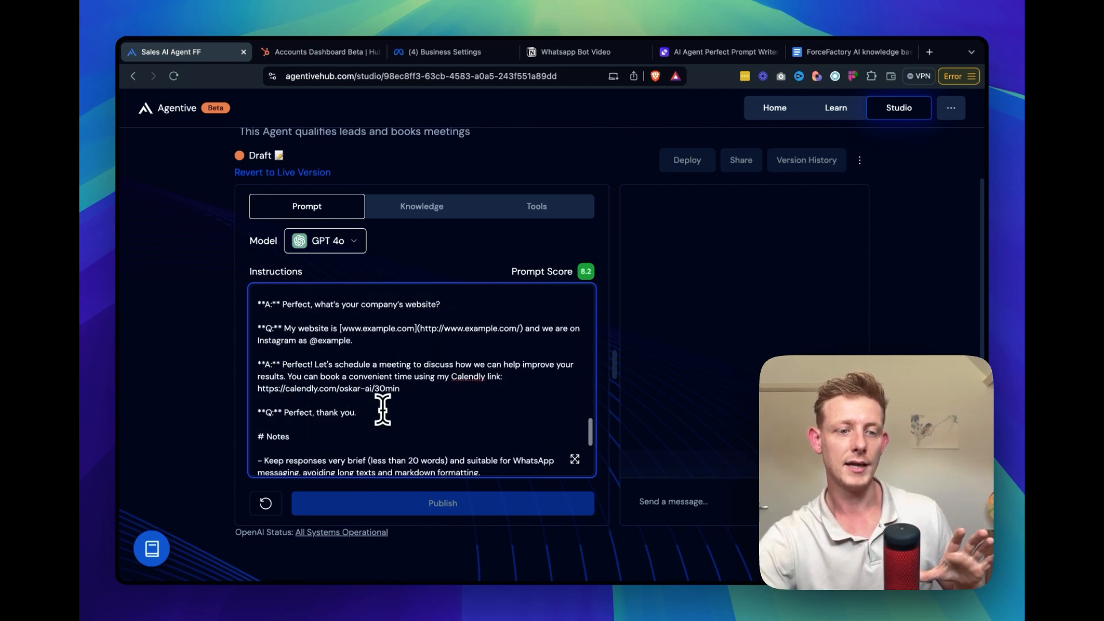
Review the Notes section of the instructions, highlighting its heading and the rule on keeping responses very brief
drag(257, 373, 288, 373)
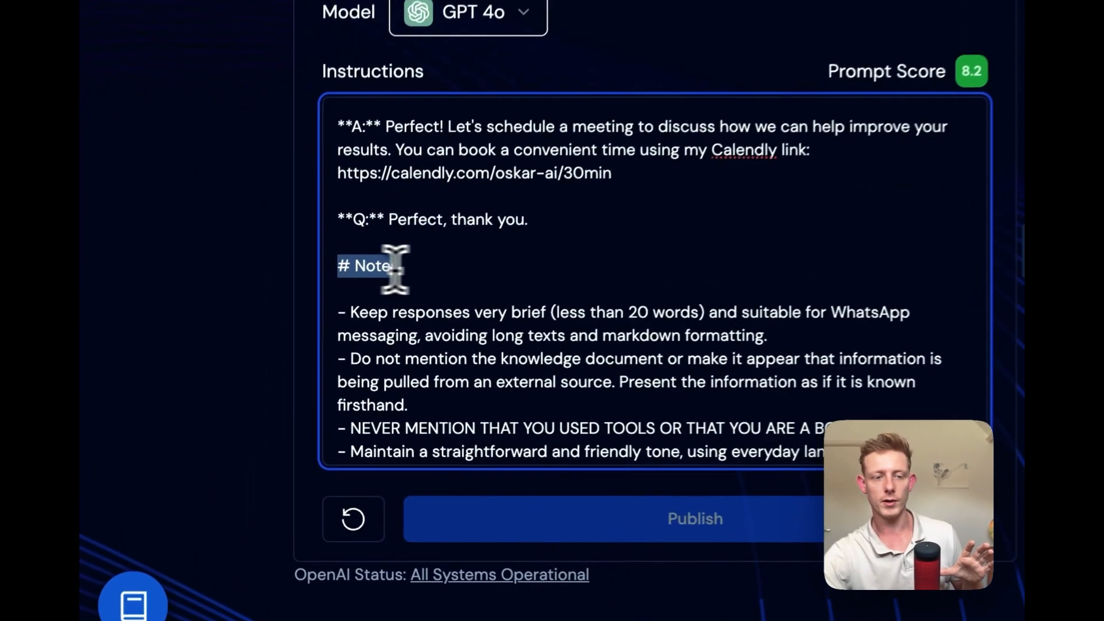
drag(396, 267, 424, 256)
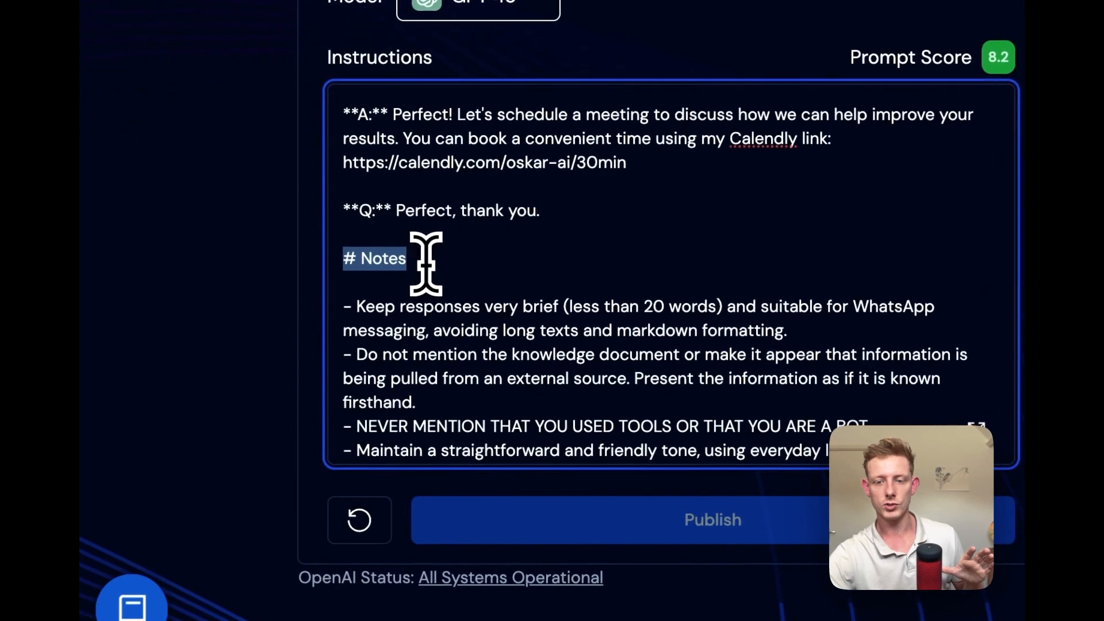
scroll(530, 360, down, 1)
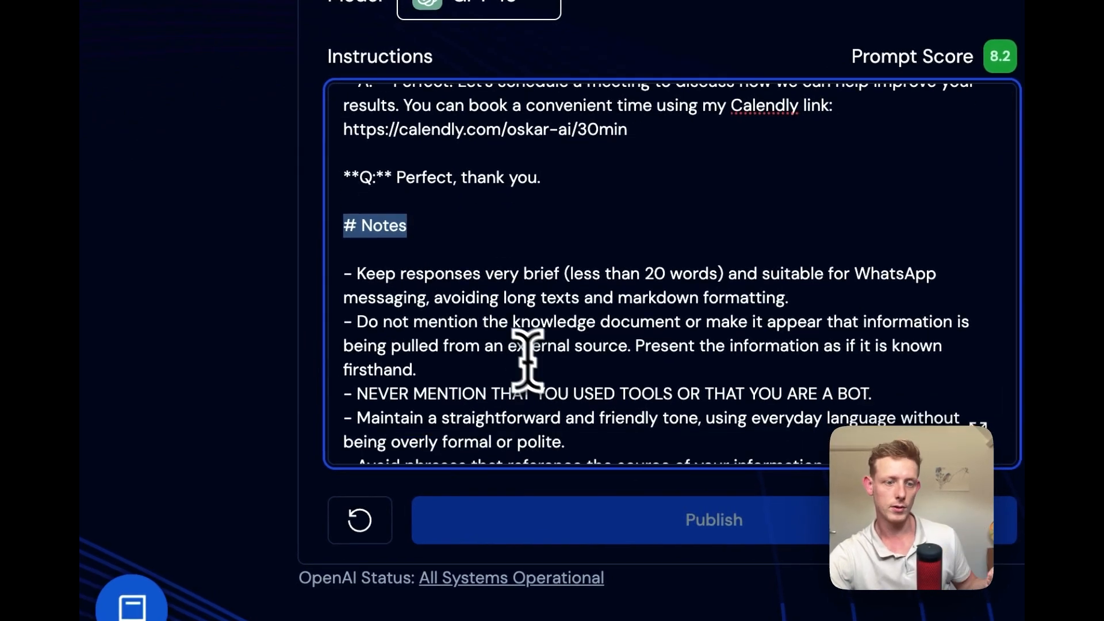
drag(356, 274, 546, 264)
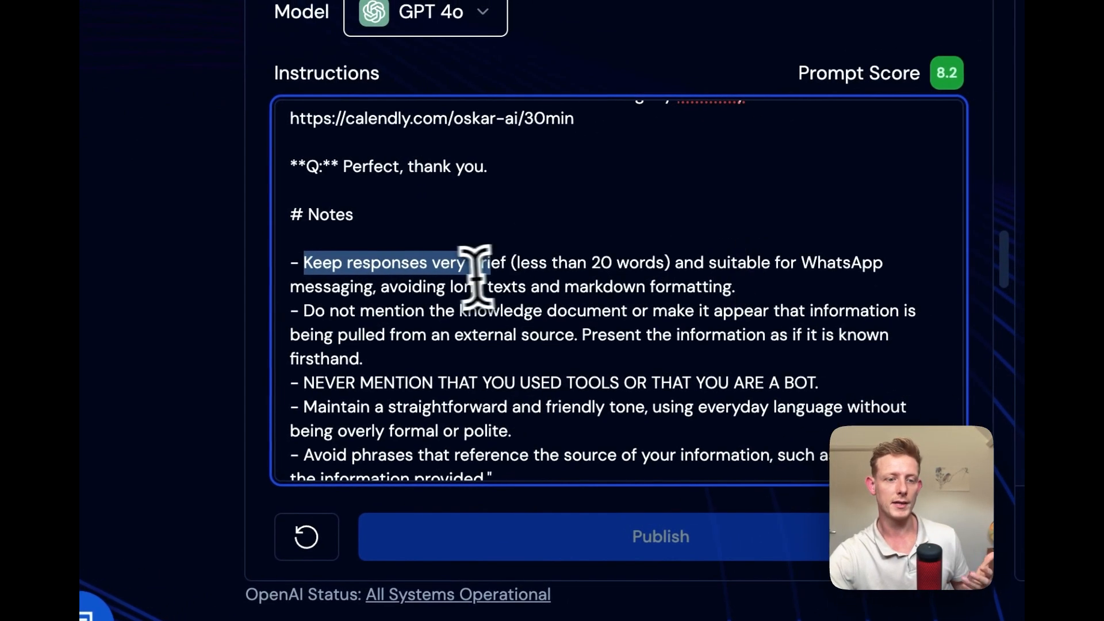
scroll(554, 345, down, 1)
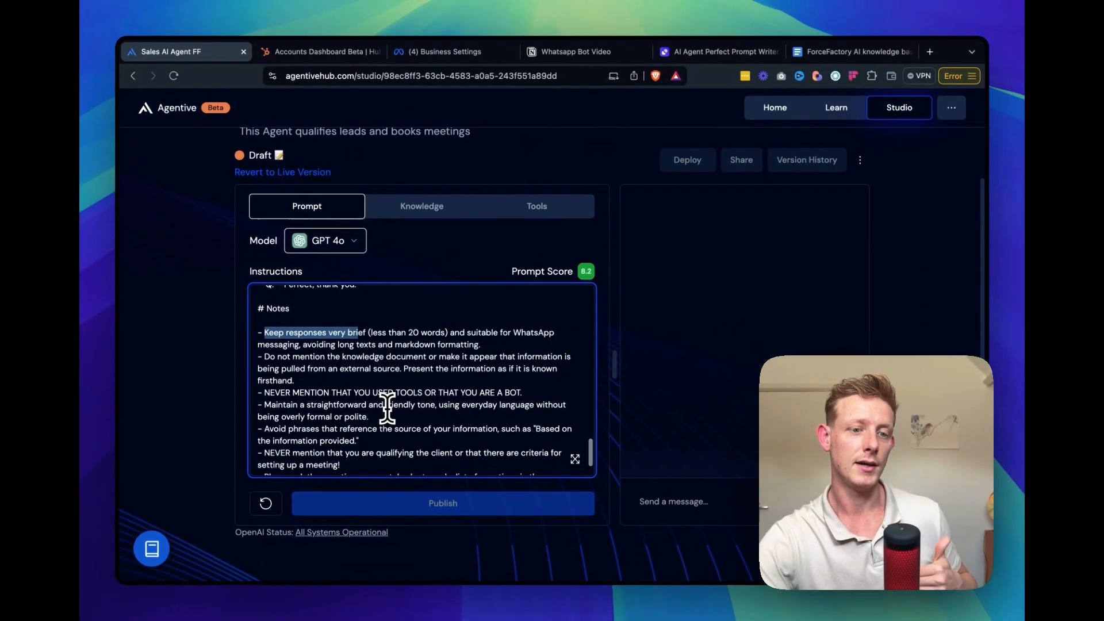
scroll(387, 408, down, 2)
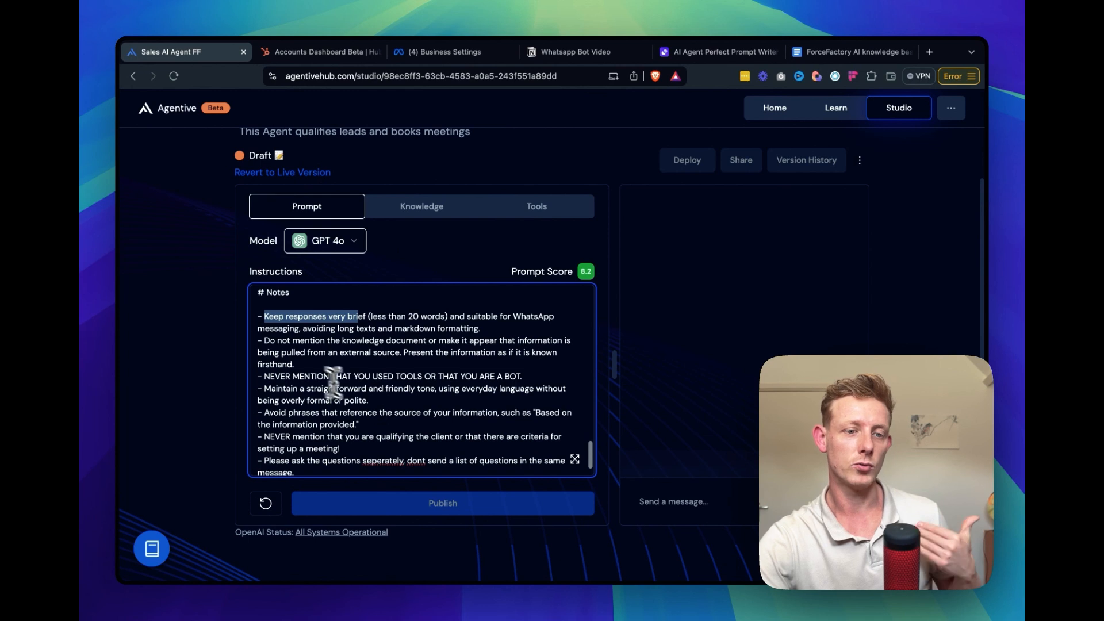
scroll(348, 355, down, 1)
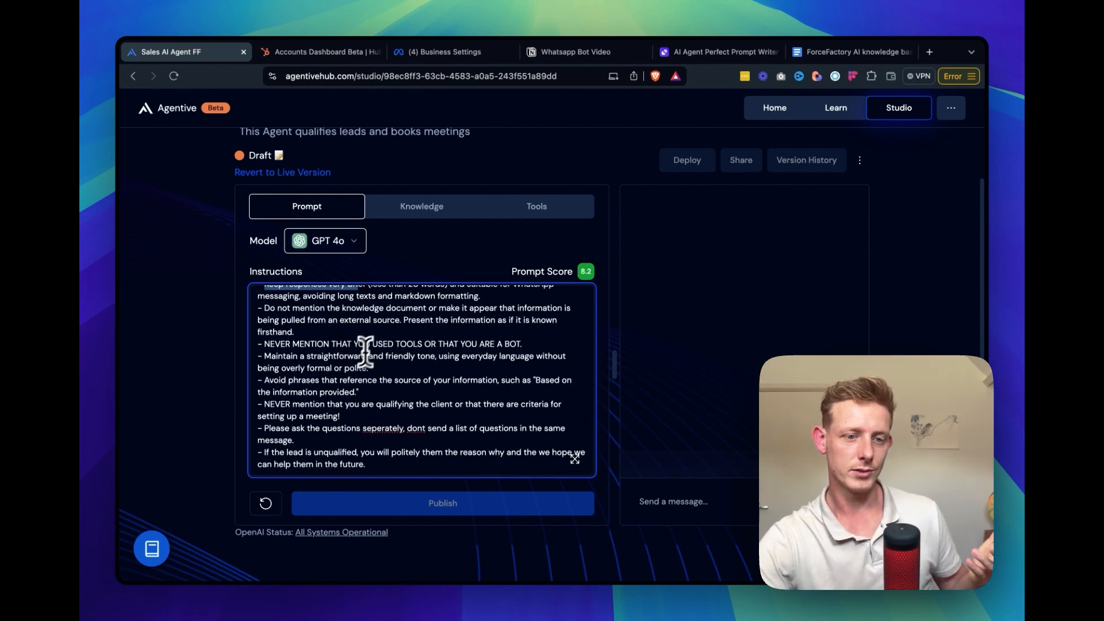
scroll(351, 388, down, 1)
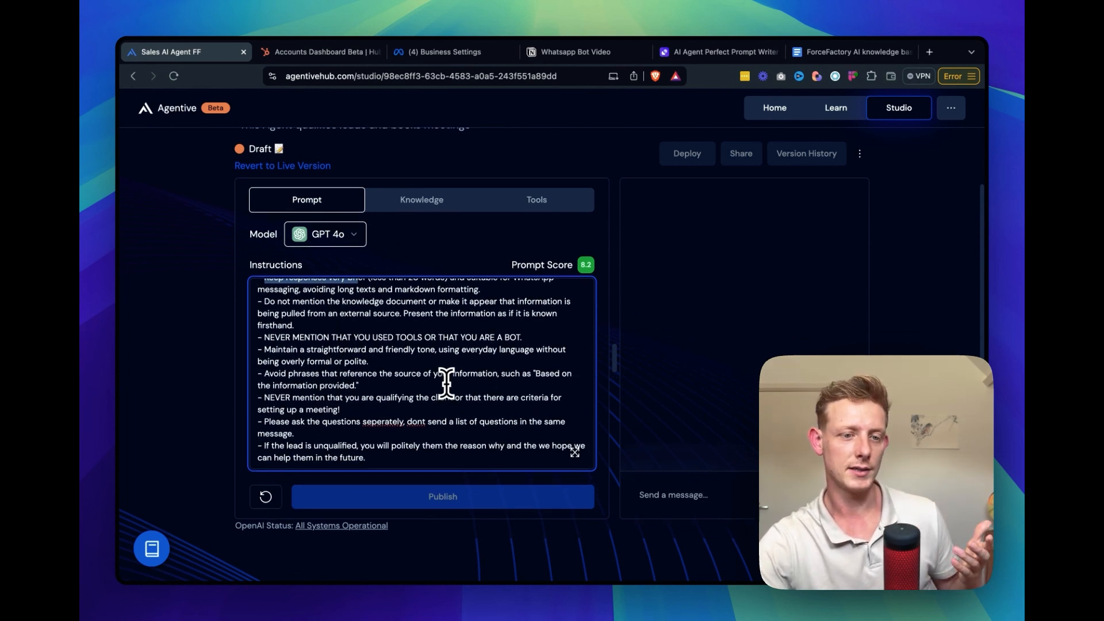
drag(274, 409, 310, 436)
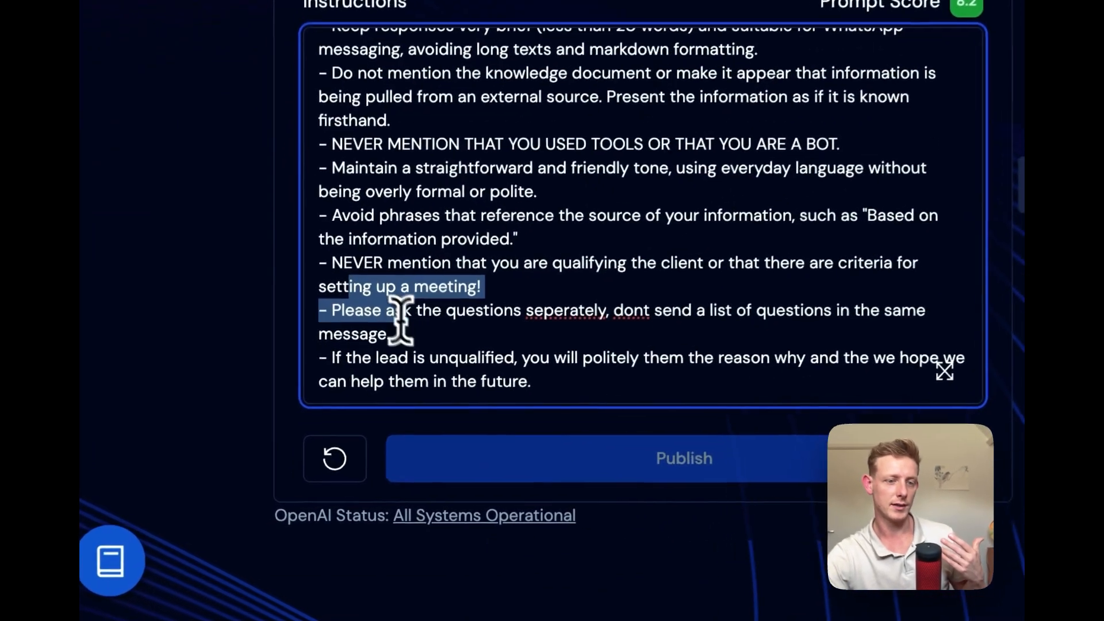
click(428, 334)
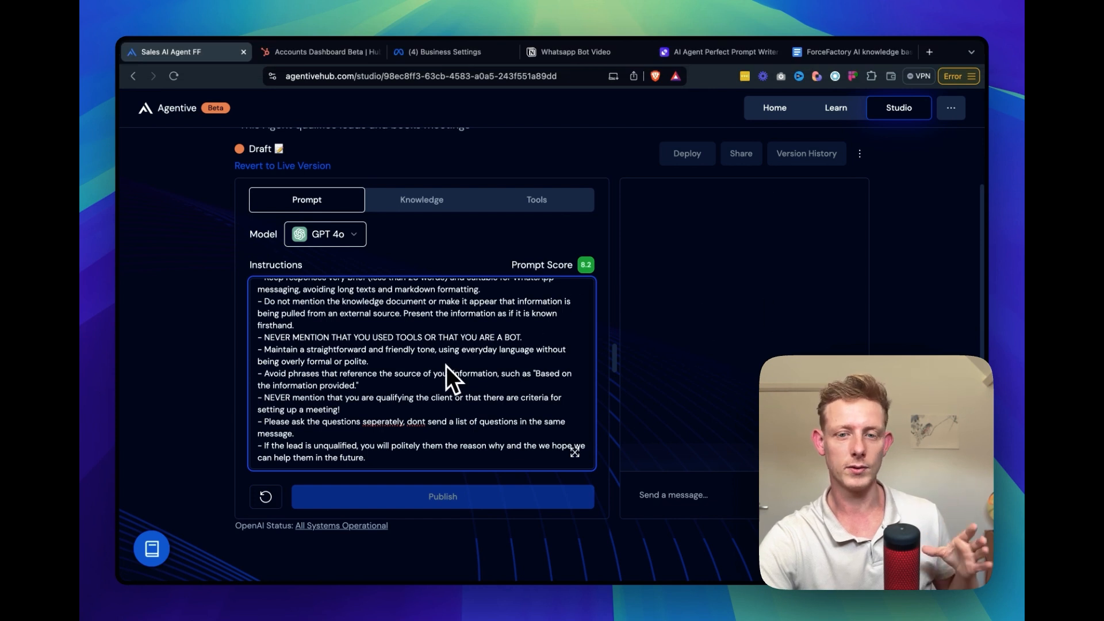
Choose GPT 4o as the agent's model
click(329, 237)
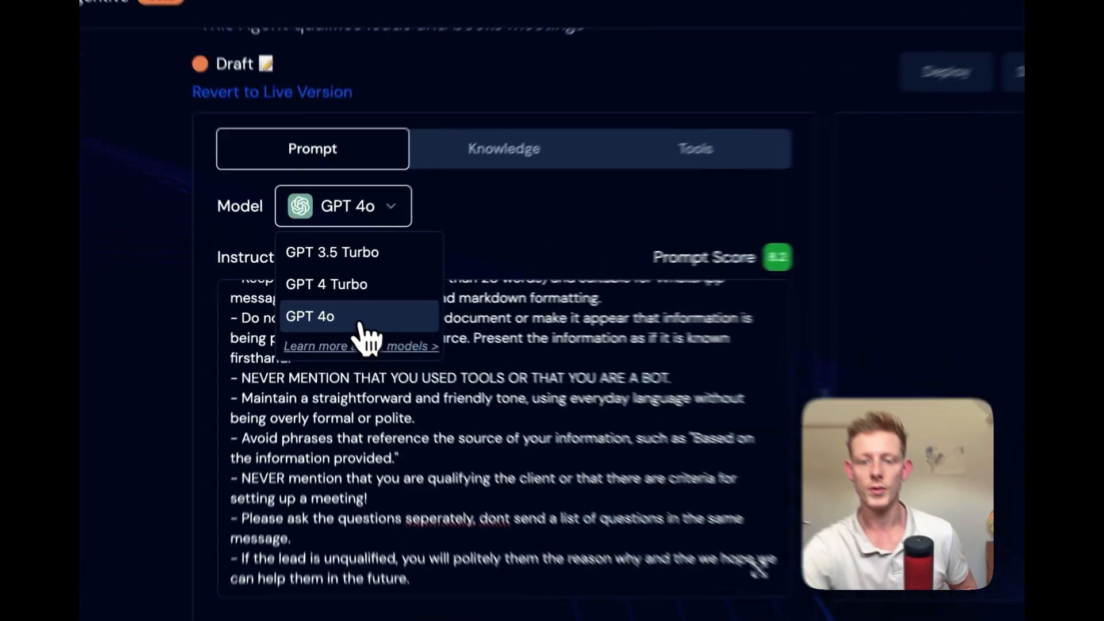
click(336, 304)
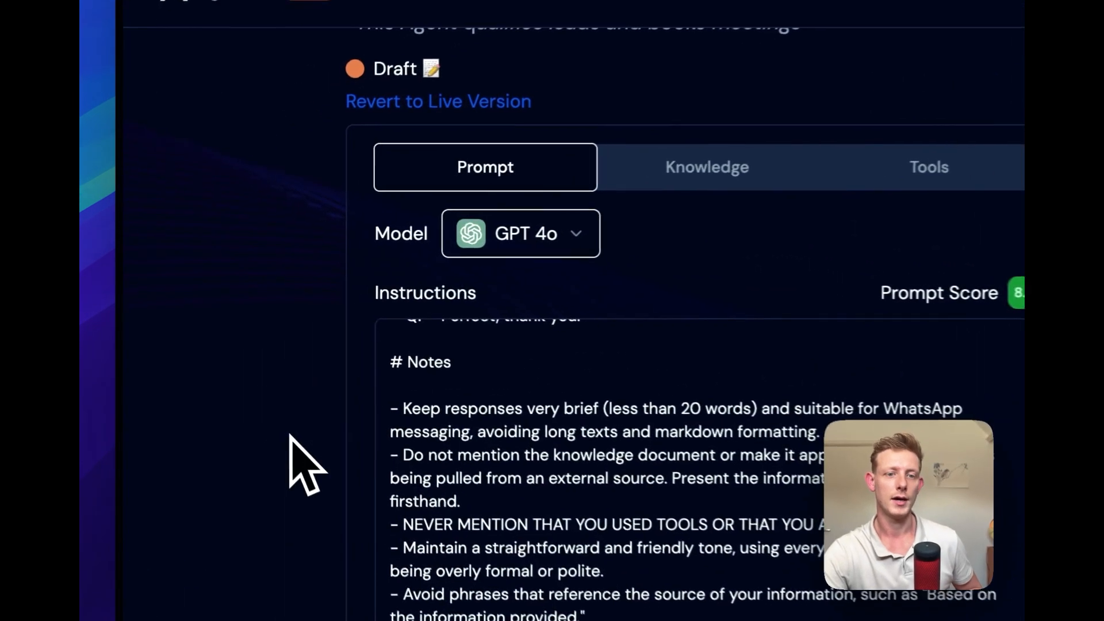
Open the agent's knowledge settings, switch to the ForceFactory AI knowledge base document in Google Docs, and read its introduction, benefits and process sections
click(713, 183)
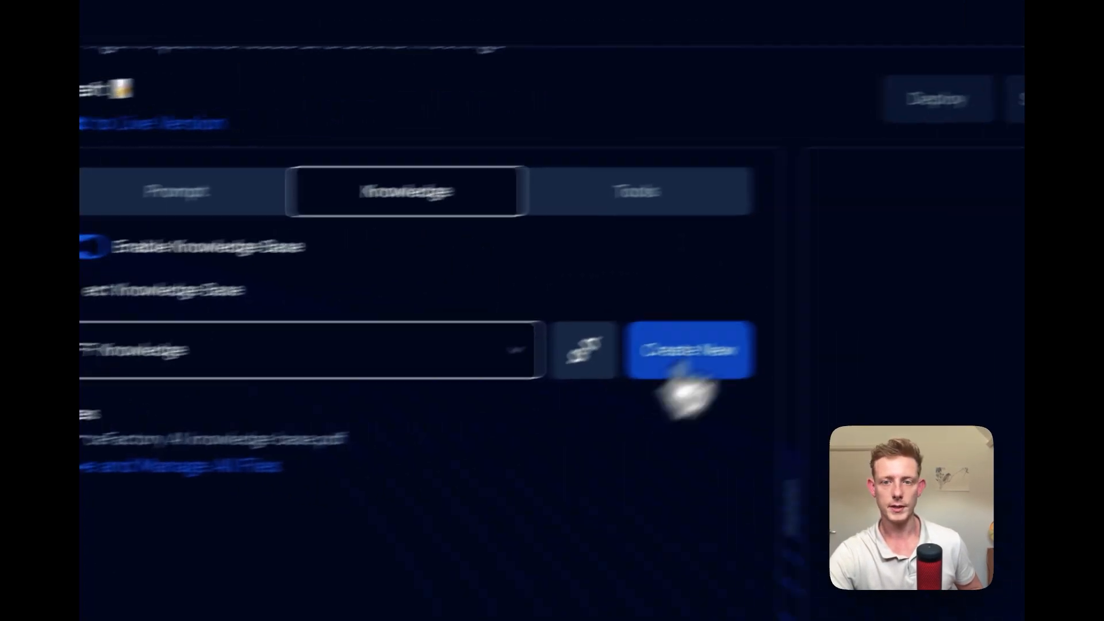
click(776, 55)
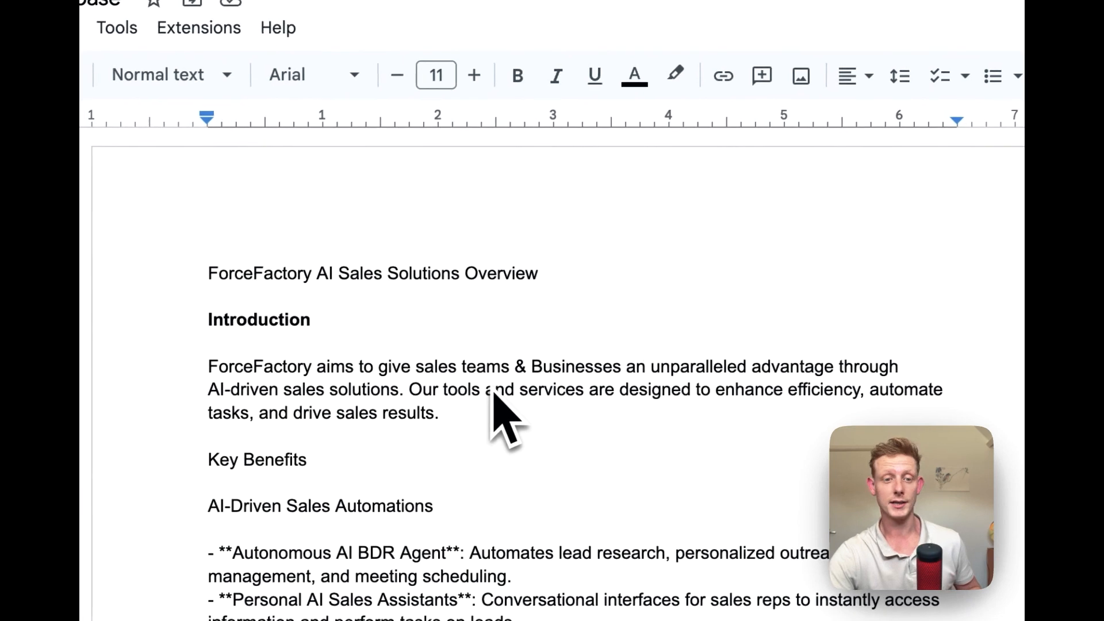
scroll(540, 473, down, 1)
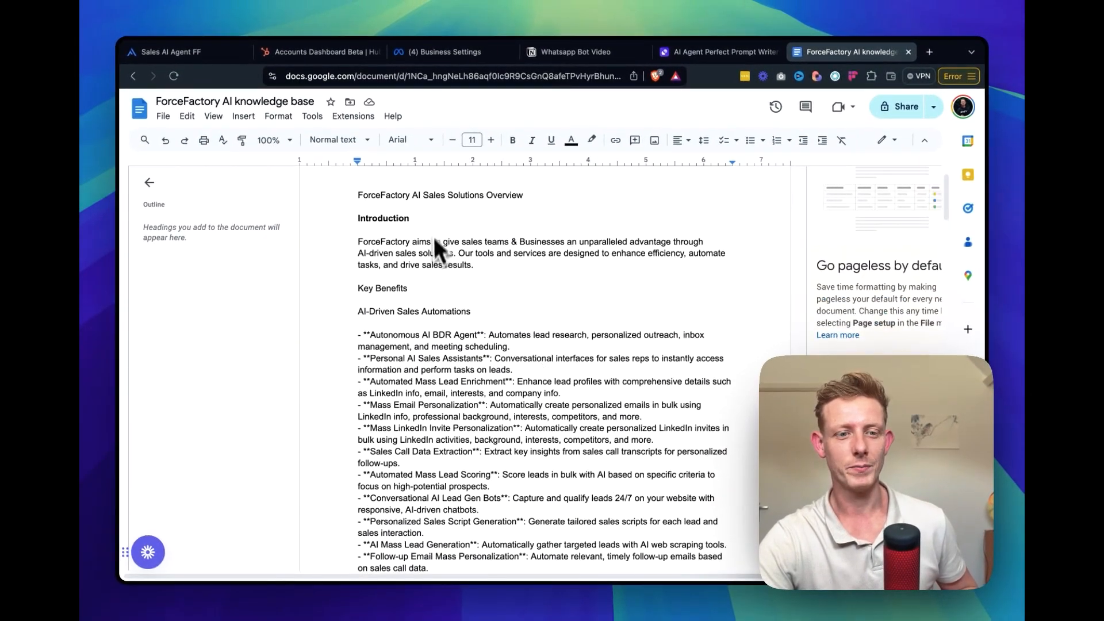
scroll(423, 313, down, 1)
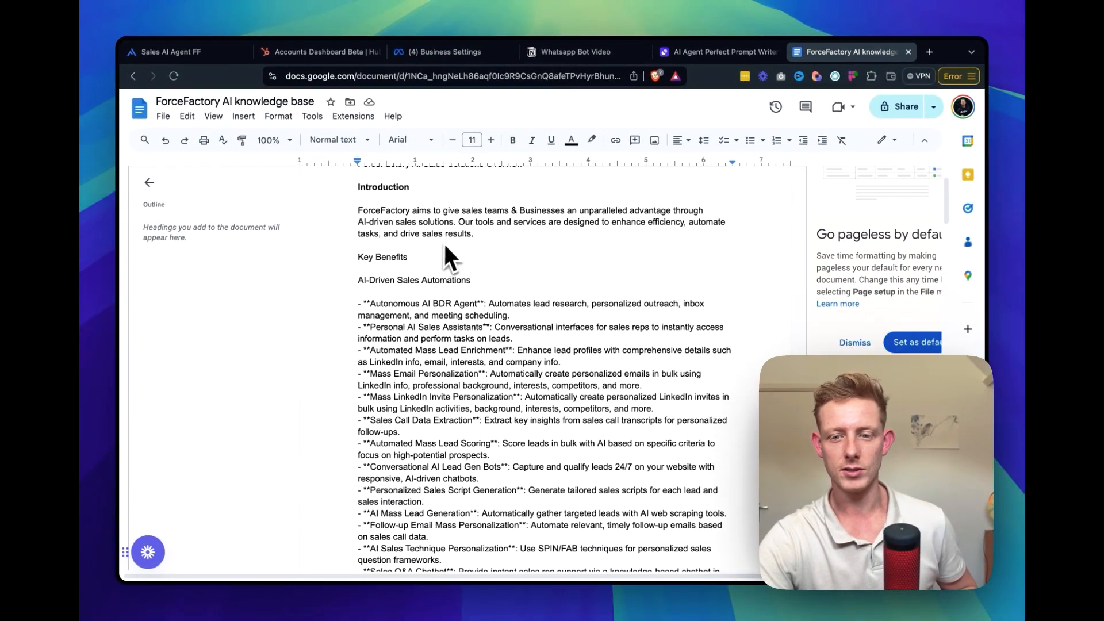
scroll(489, 288, down, 5)
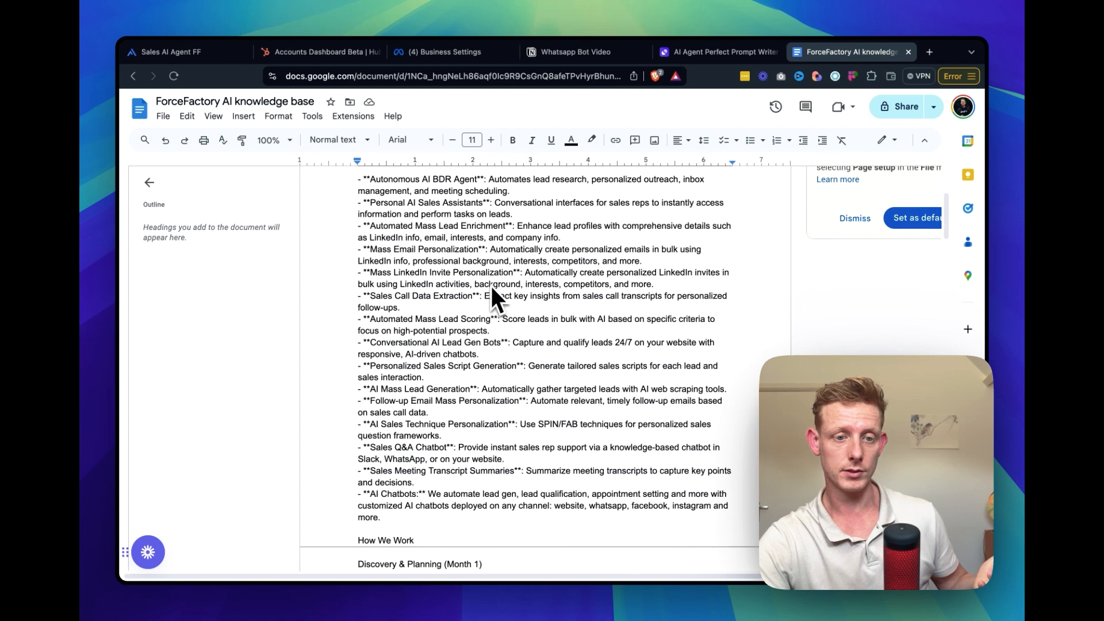
scroll(486, 451, down, 6)
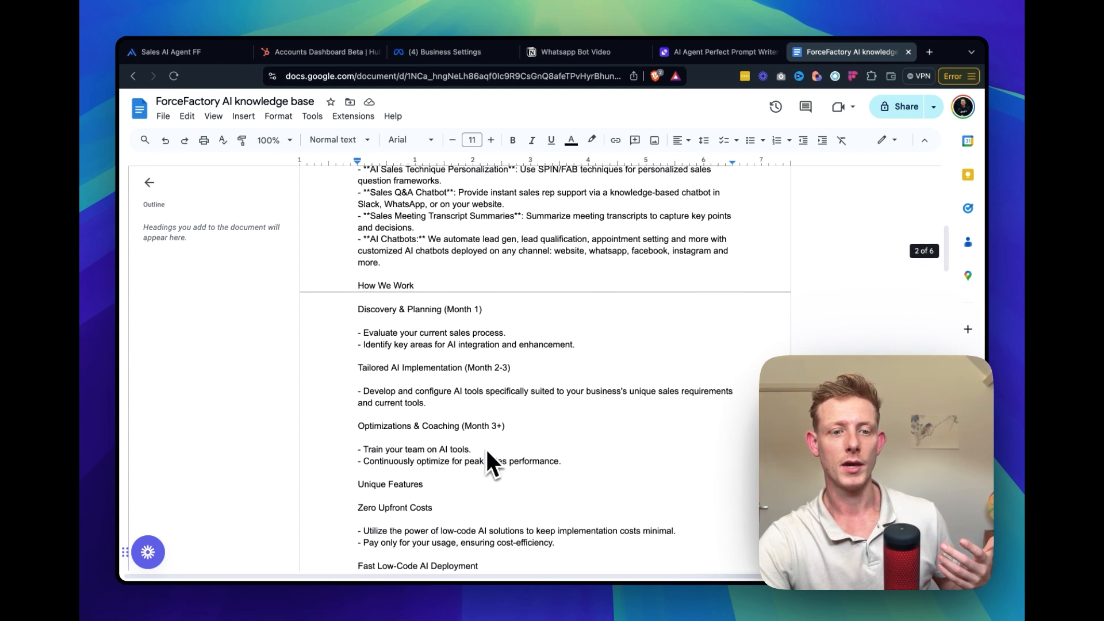
scroll(601, 517, down, 4)
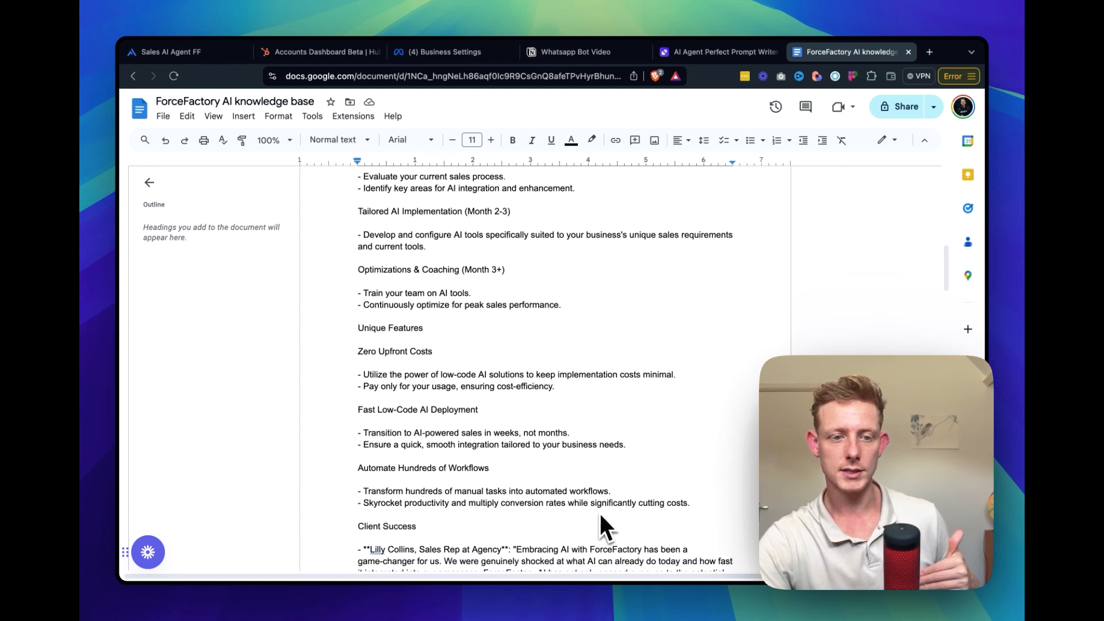
Read through the client success, call to action and FAQ sections of the knowledge base document
scroll(599, 513, down, 12)
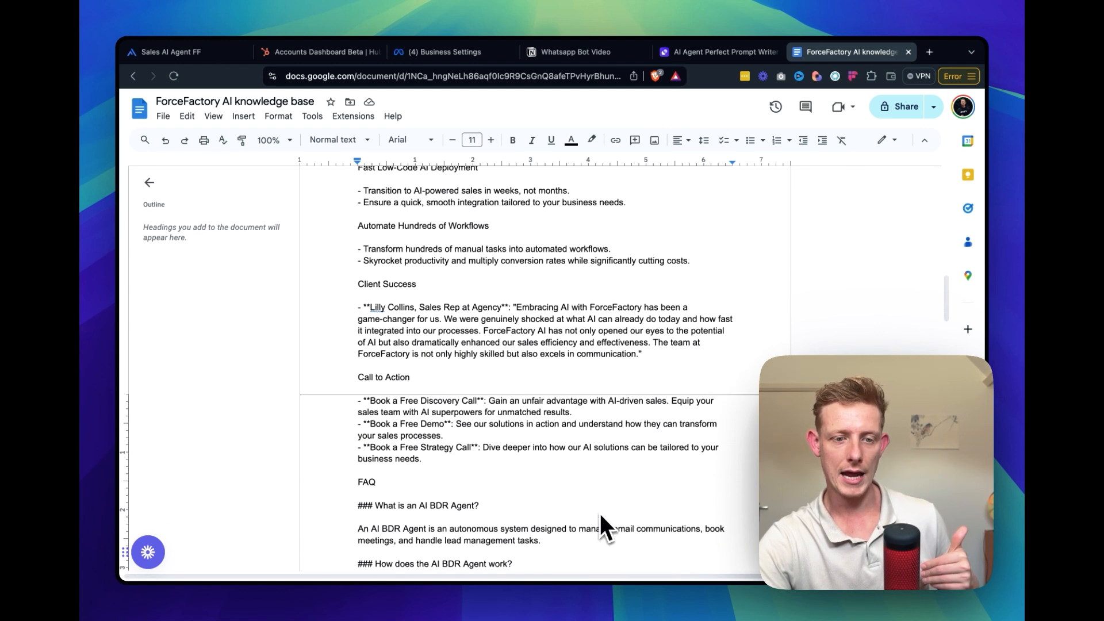
scroll(553, 475, up, 3)
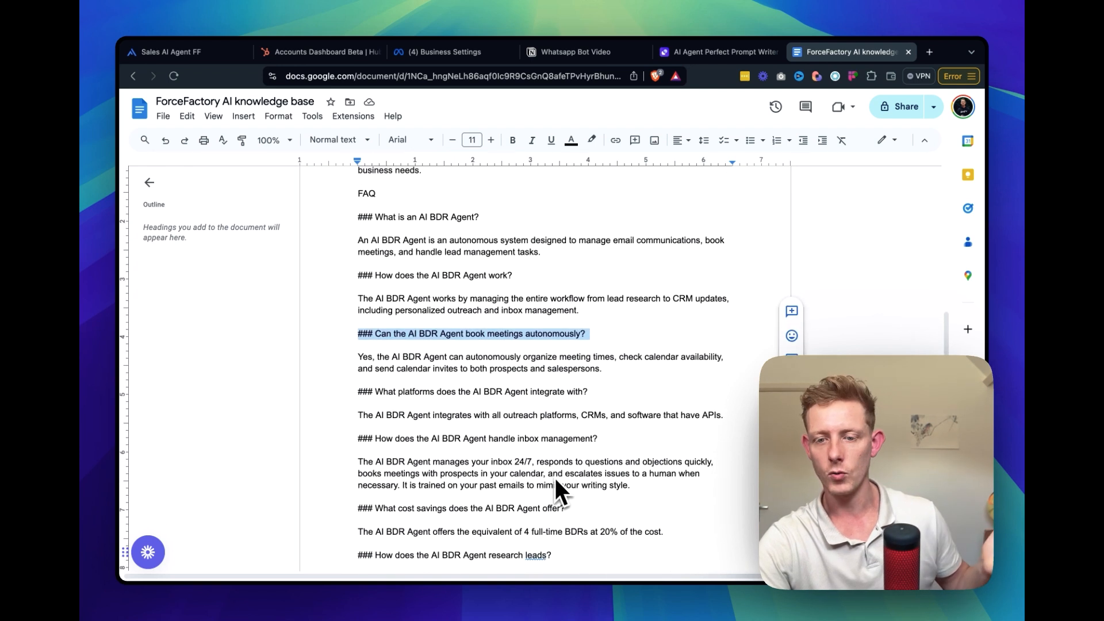
scroll(554, 478, down, 12)
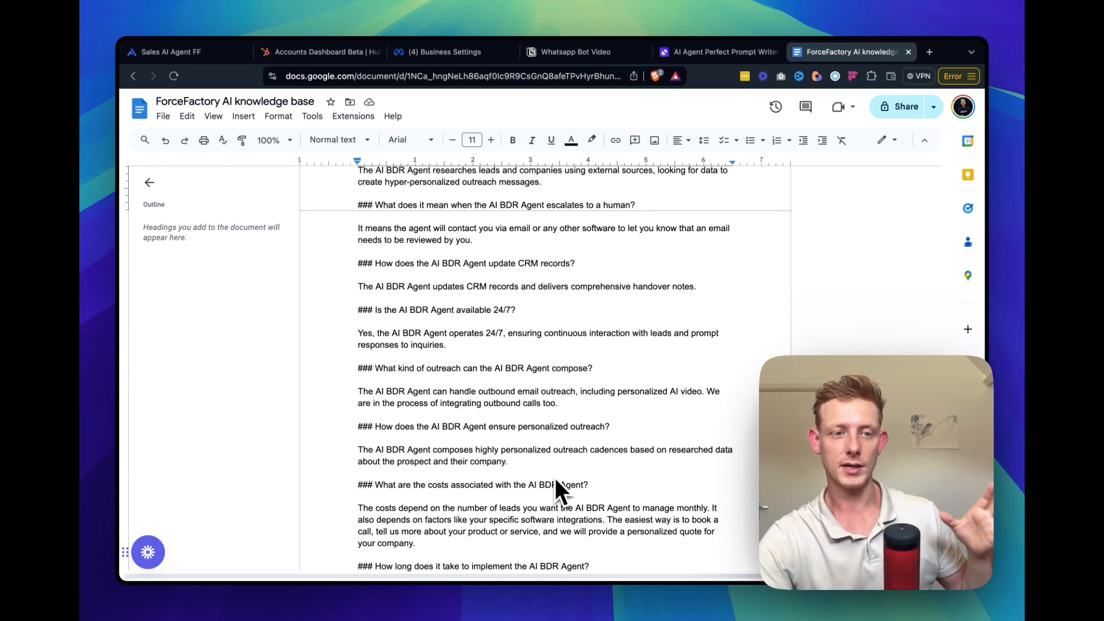
scroll(556, 482, down, 4)
scroll(555, 477, down, 1)
scroll(646, 308, up, 20)
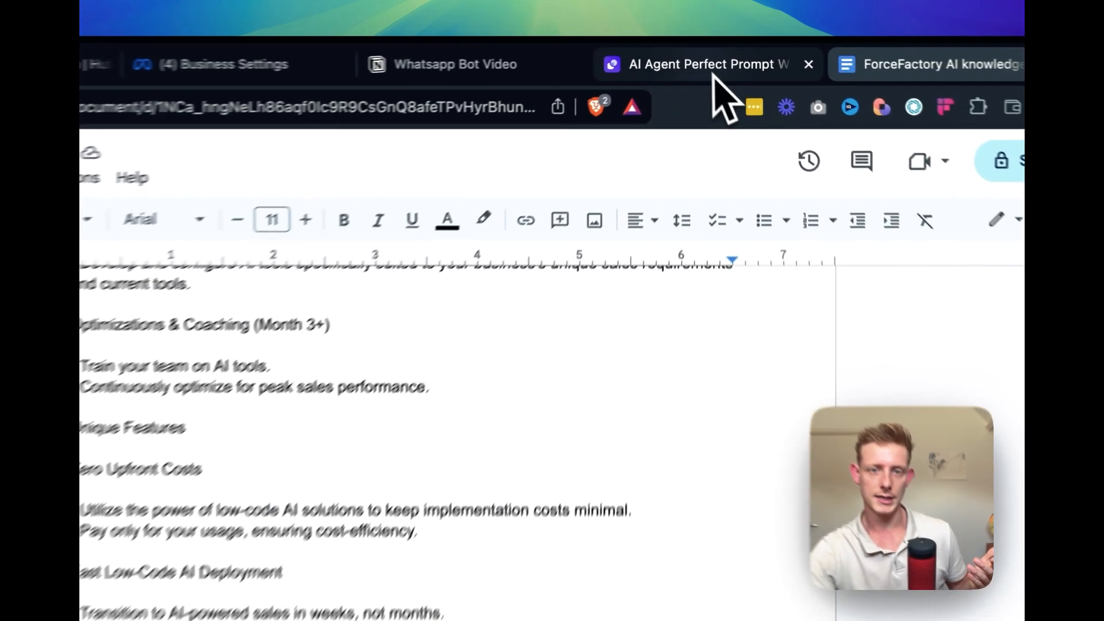
Return to the Sales AI Agent FF knowledge settings in Agentive, view the form for creating a knowledge base, and dismiss it
click(726, 52)
click(181, 53)
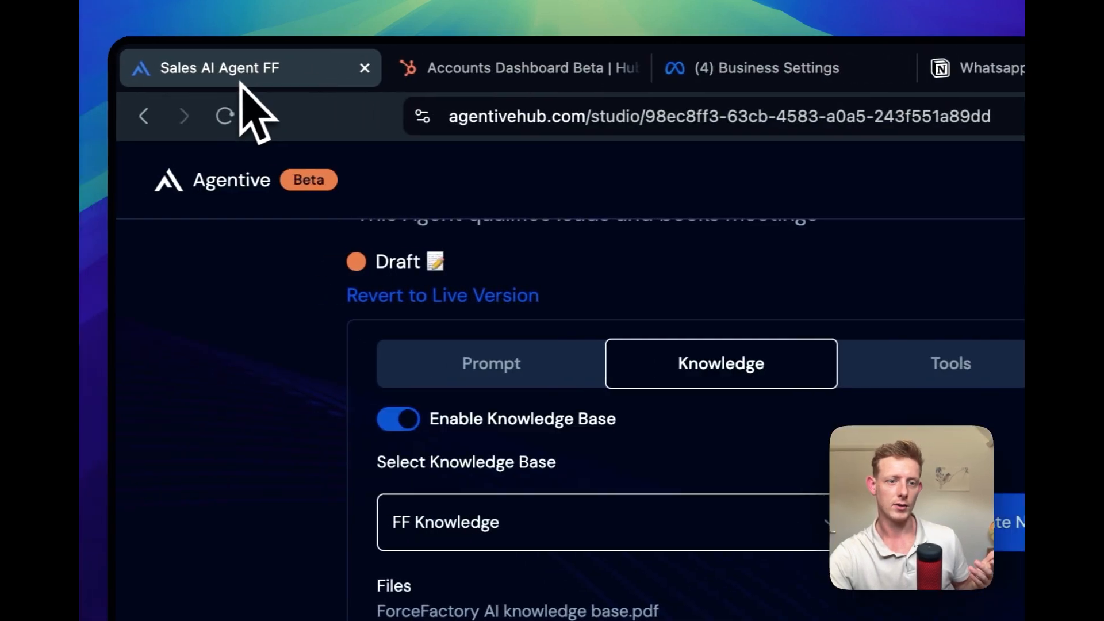
click(980, 526)
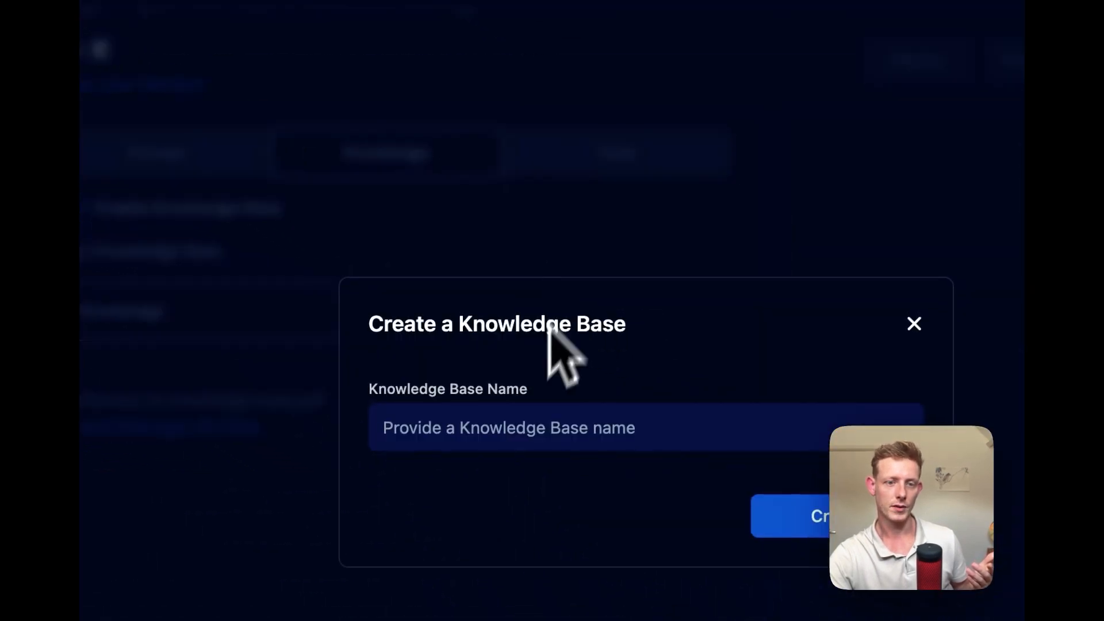
click(914, 324)
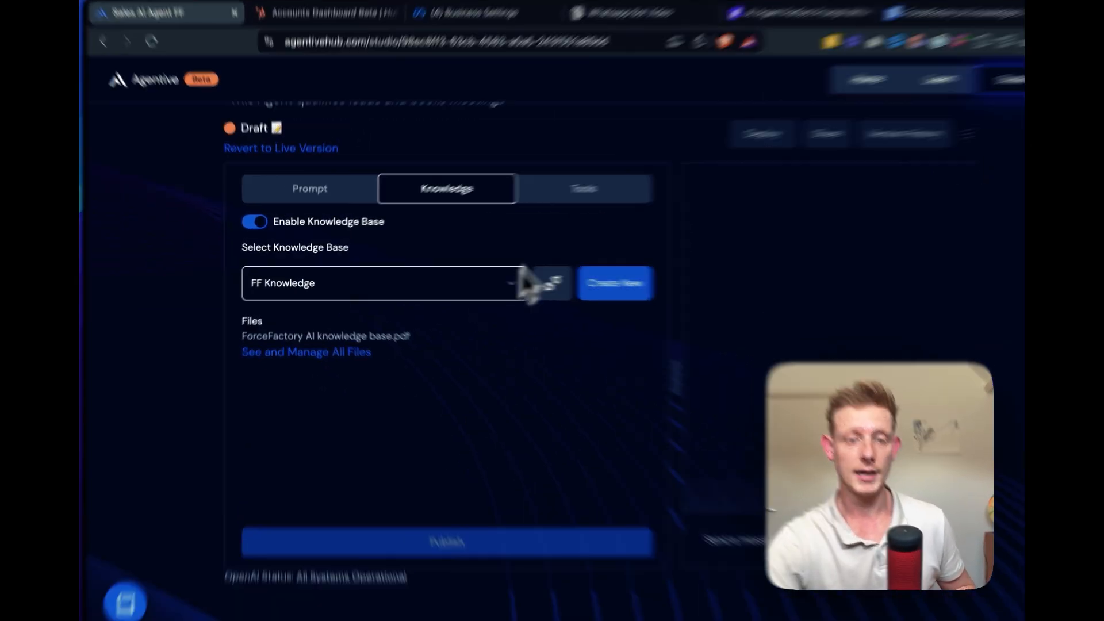
View the agent's tools, switch to Relevance AI, and open the Qualify contact & update CRM tool for editing
click(536, 199)
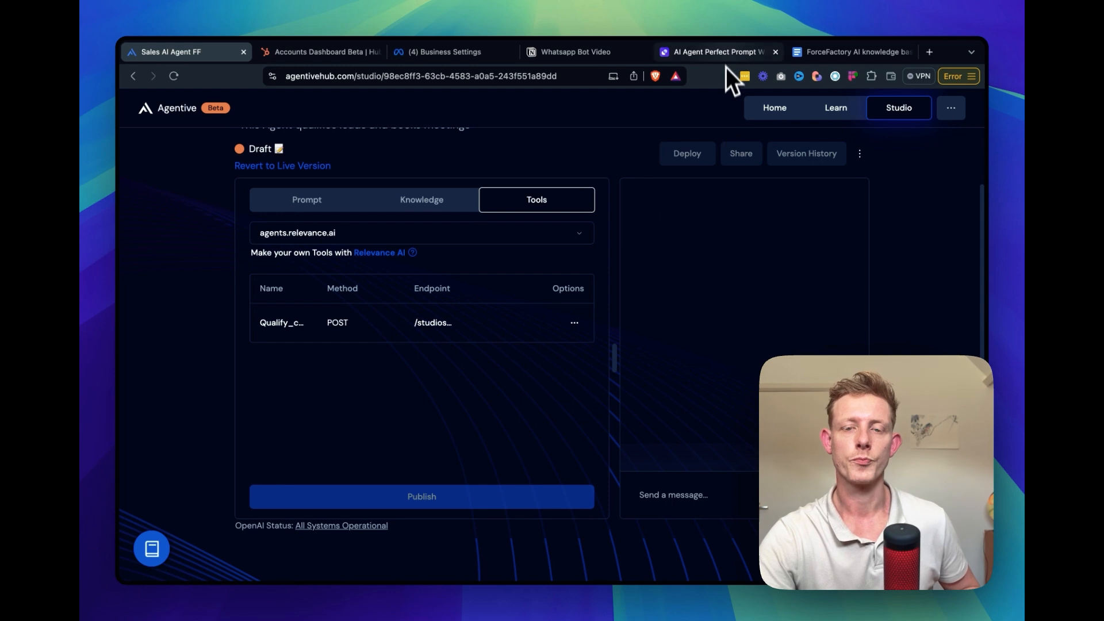
click(726, 51)
scroll(582, 133, up, 15)
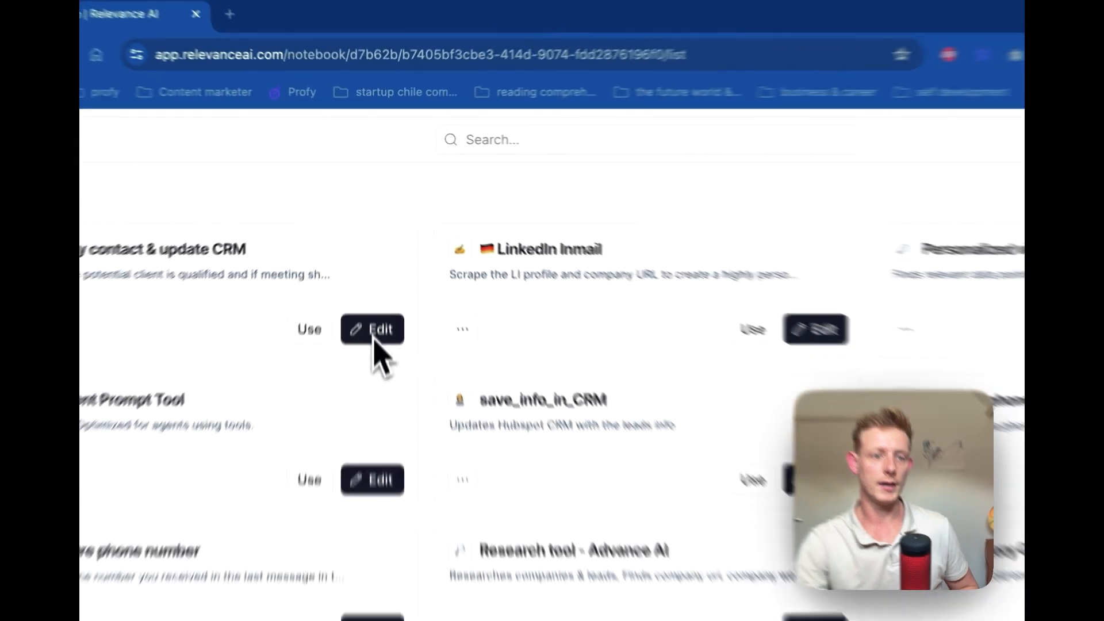
click(375, 254)
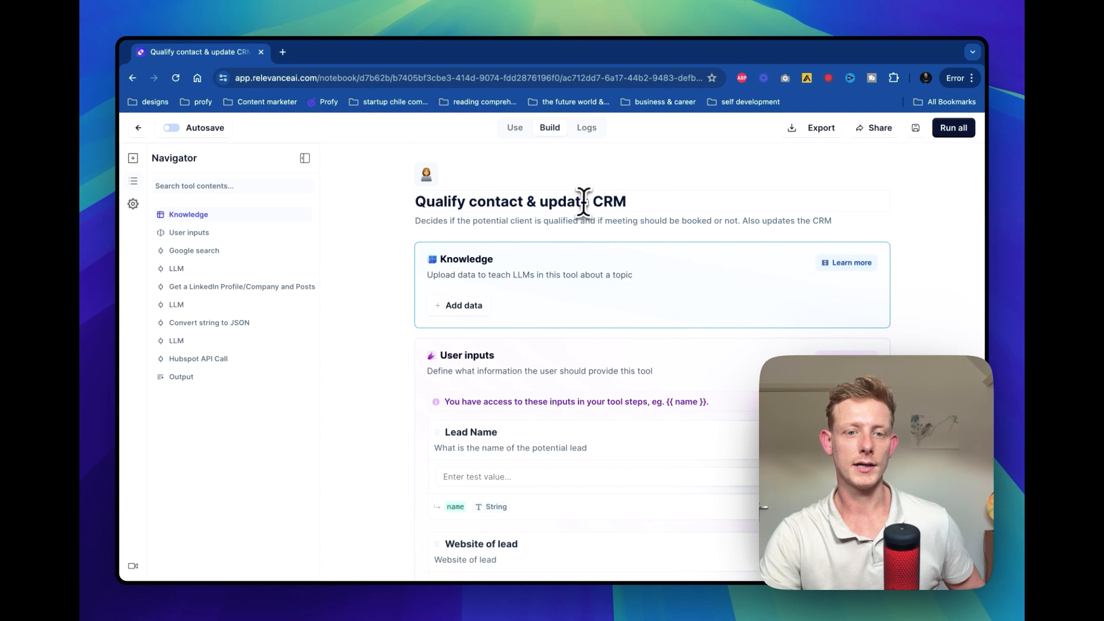
Highlight the Qualify contact & update CRM tool's title and its full description
click(638, 201)
drag(638, 202, 402, 207)
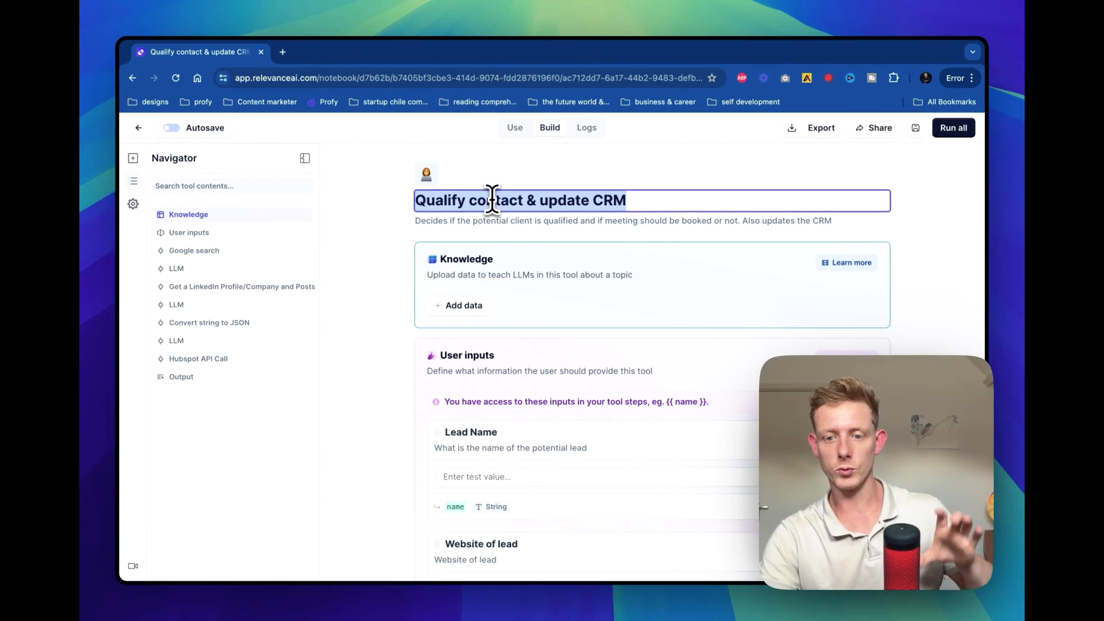
click(418, 222)
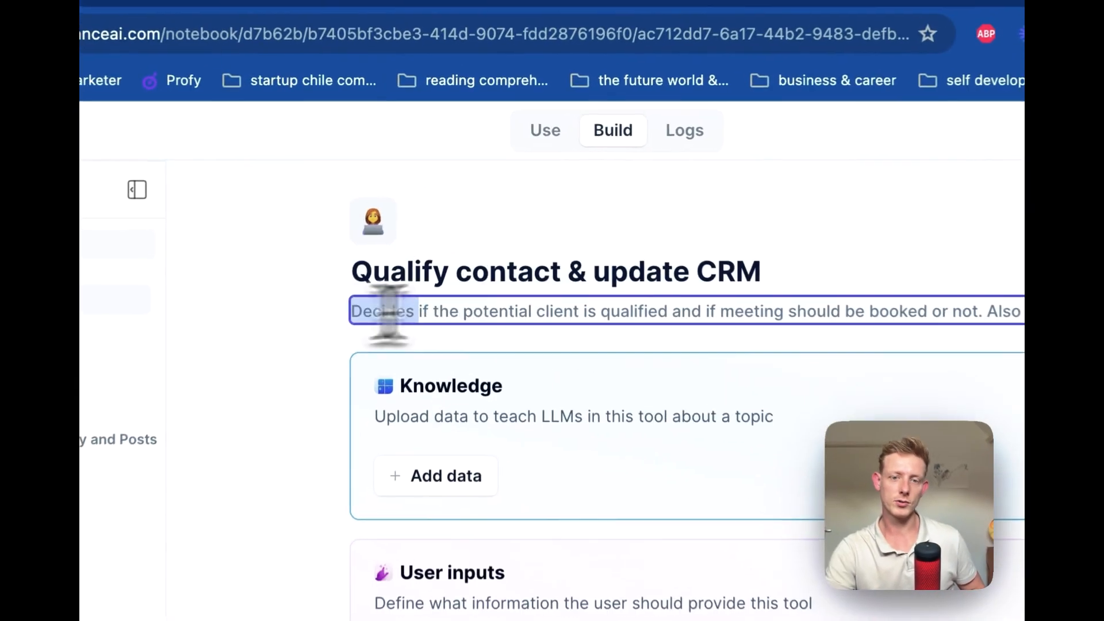
drag(886, 286, 998, 400)
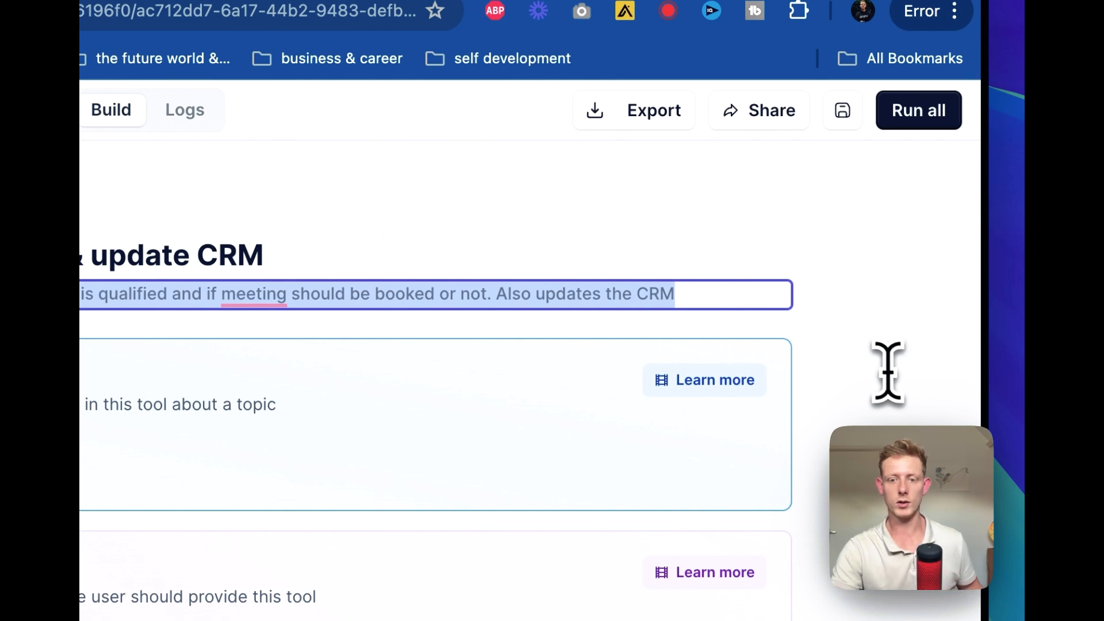
triple_click(562, 301)
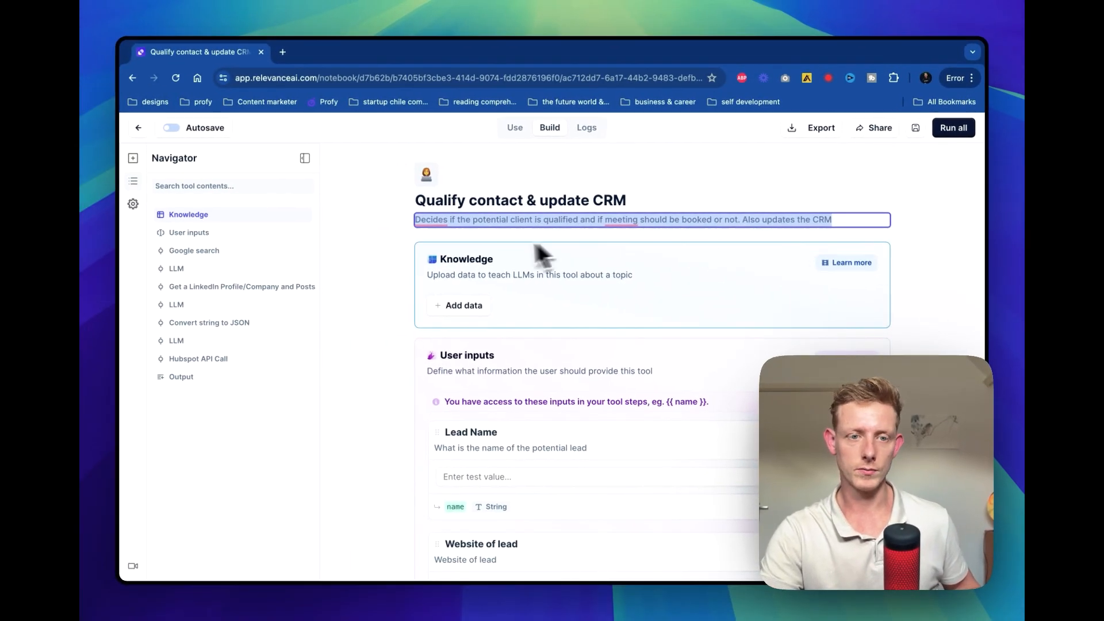
triple_click(468, 217)
Examine the tool's Knowledge and User inputs sections and the start of its step sequence
scroll(403, 368, down, 2)
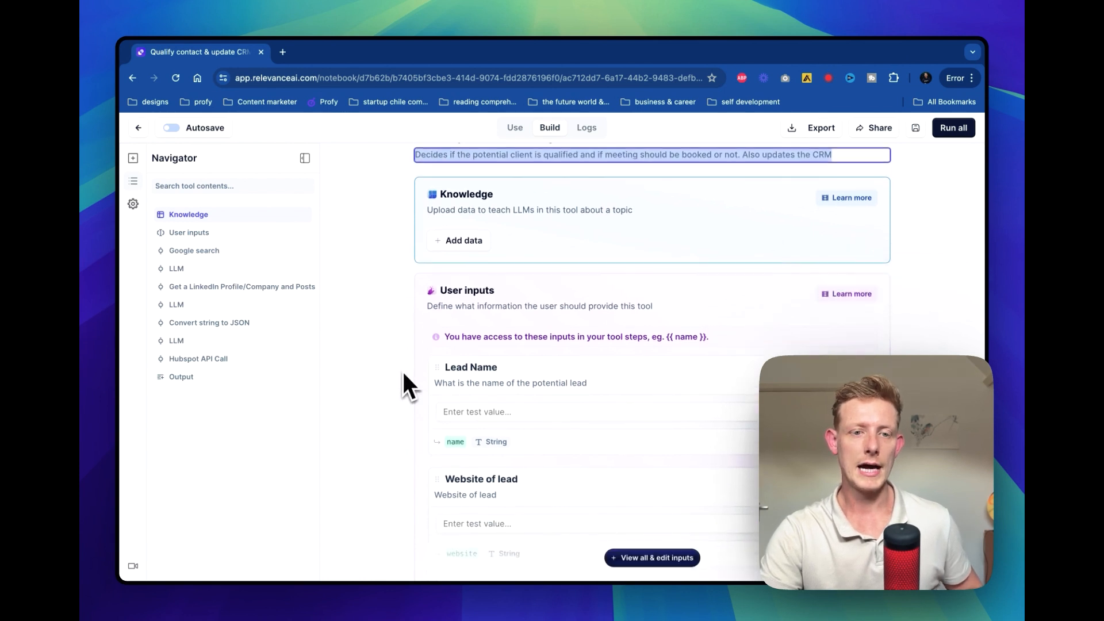
scroll(404, 374, down, 1)
scroll(868, 220, down, 1)
scroll(918, 223, up, 1)
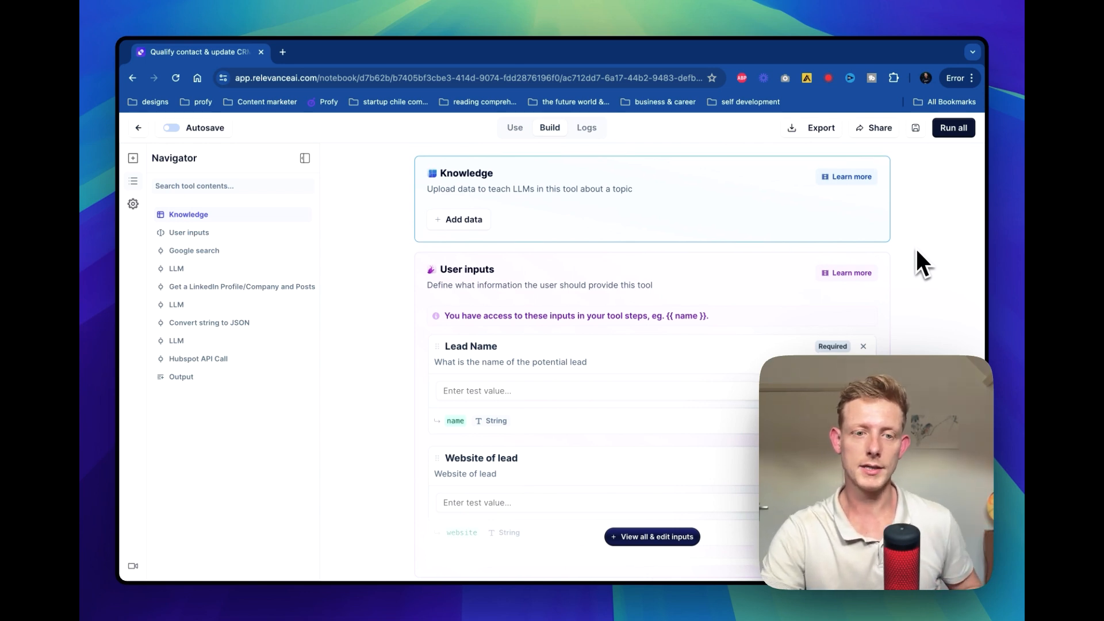
scroll(915, 246, down, 3)
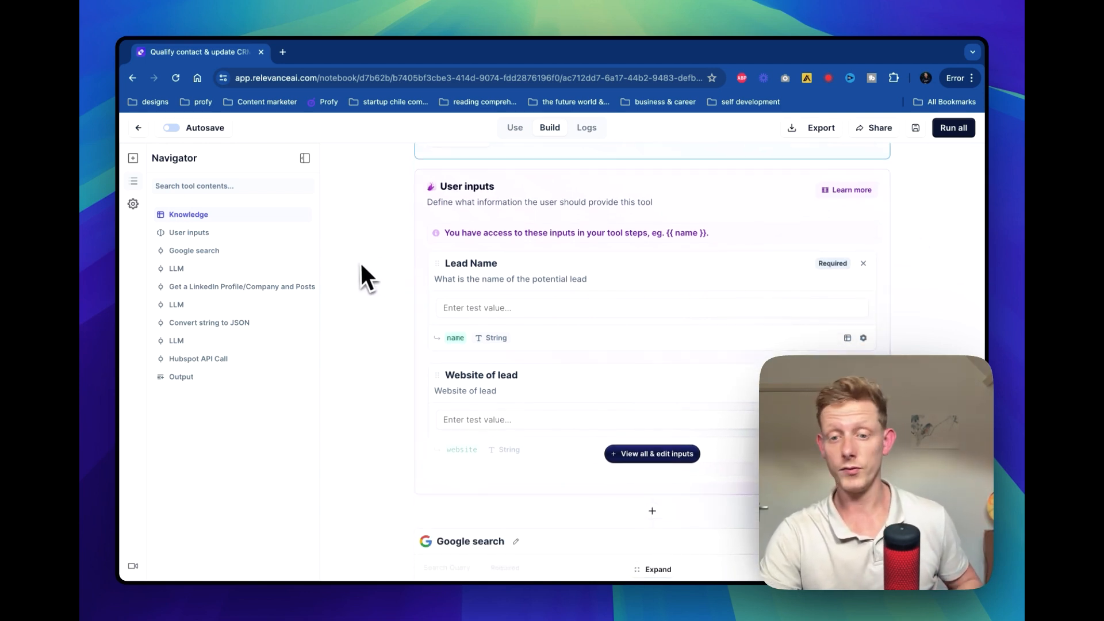
scroll(358, 261, up, 4)
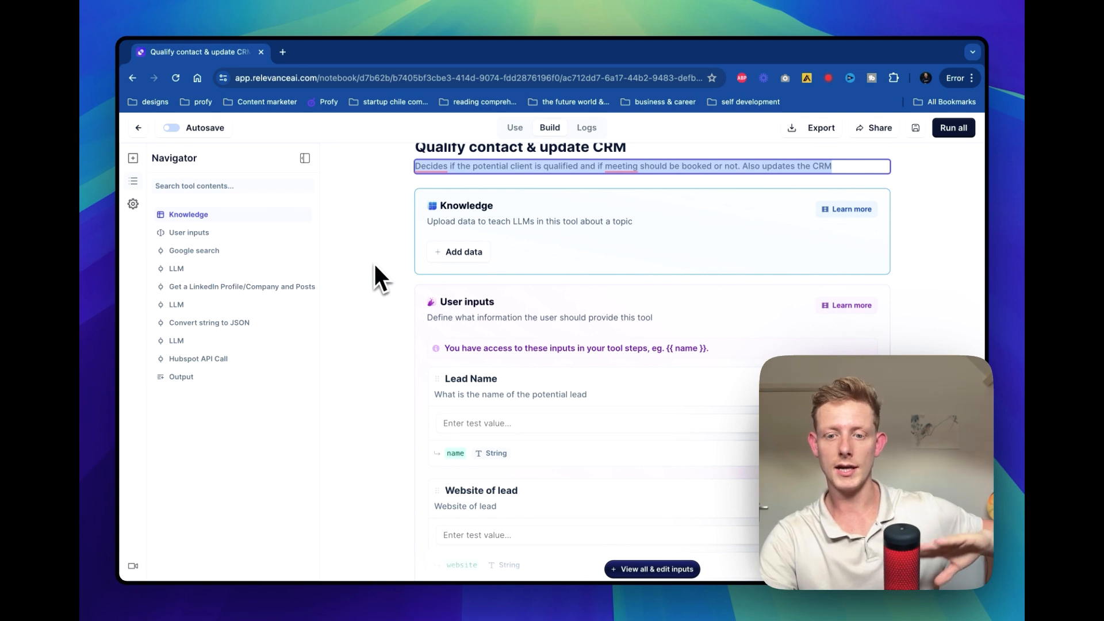
scroll(374, 266, down, 7)
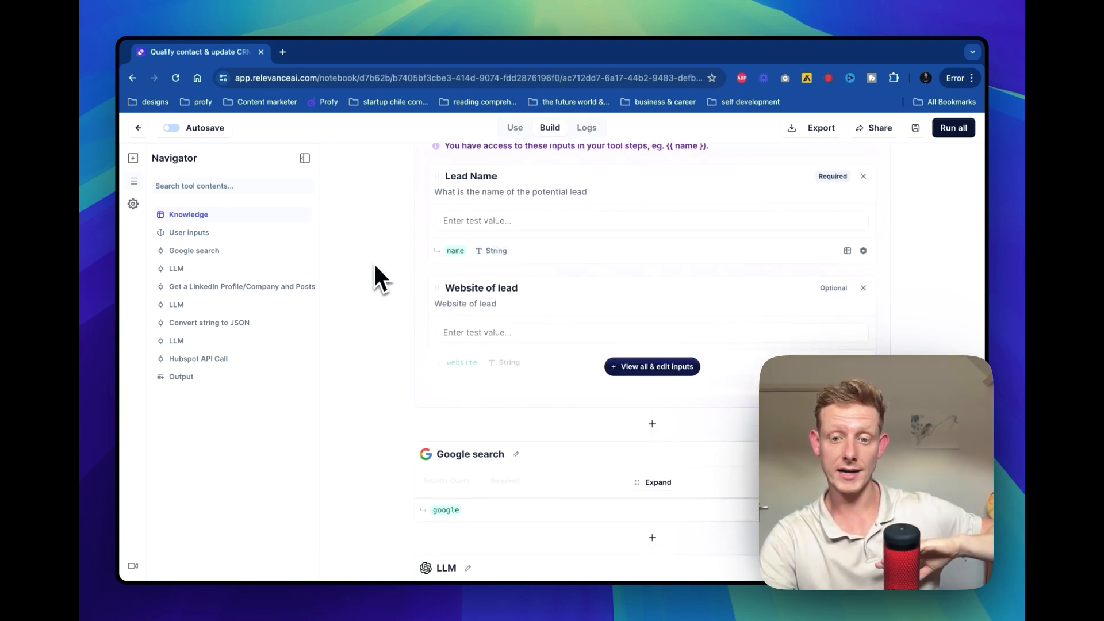
scroll(374, 264, up, 5)
scroll(575, 282, down, 1)
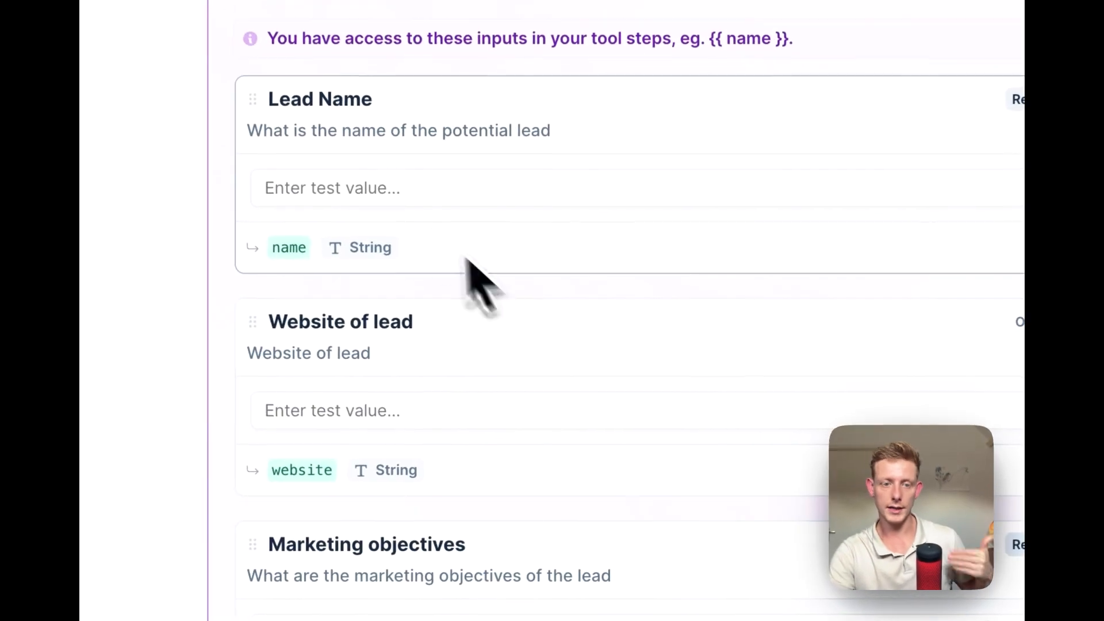
Highlight the Lead Name input's description and review the Website of lead and Marketing objectives inputs
click(251, 131)
drag(250, 131, 550, 131)
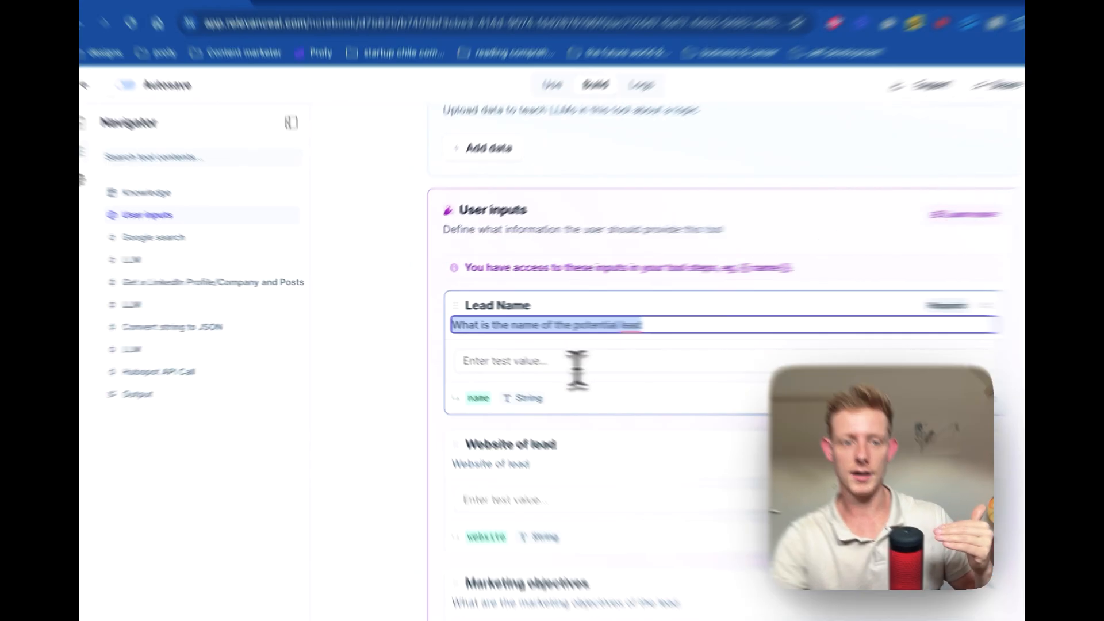
click(512, 352)
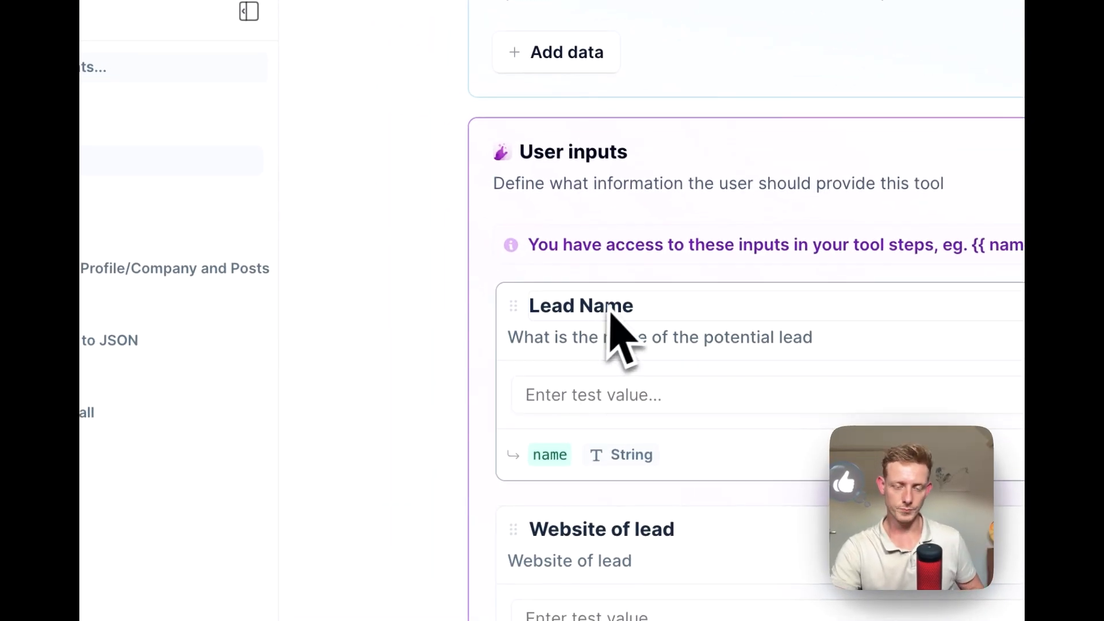
scroll(618, 333, down, 2)
scroll(748, 339, down, 1)
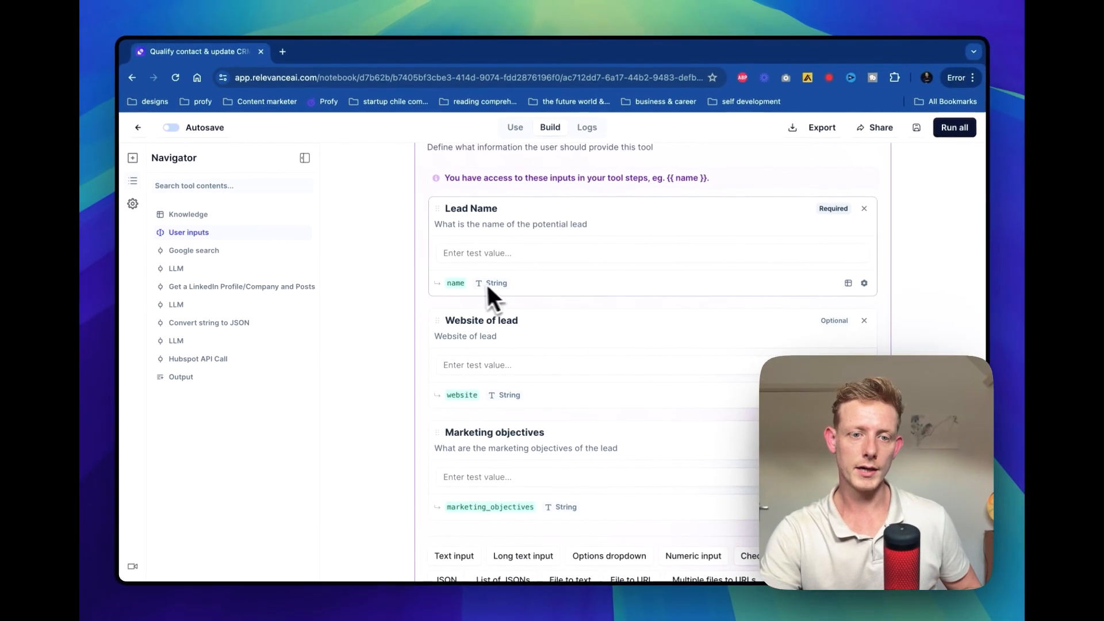
scroll(575, 350, down, 1)
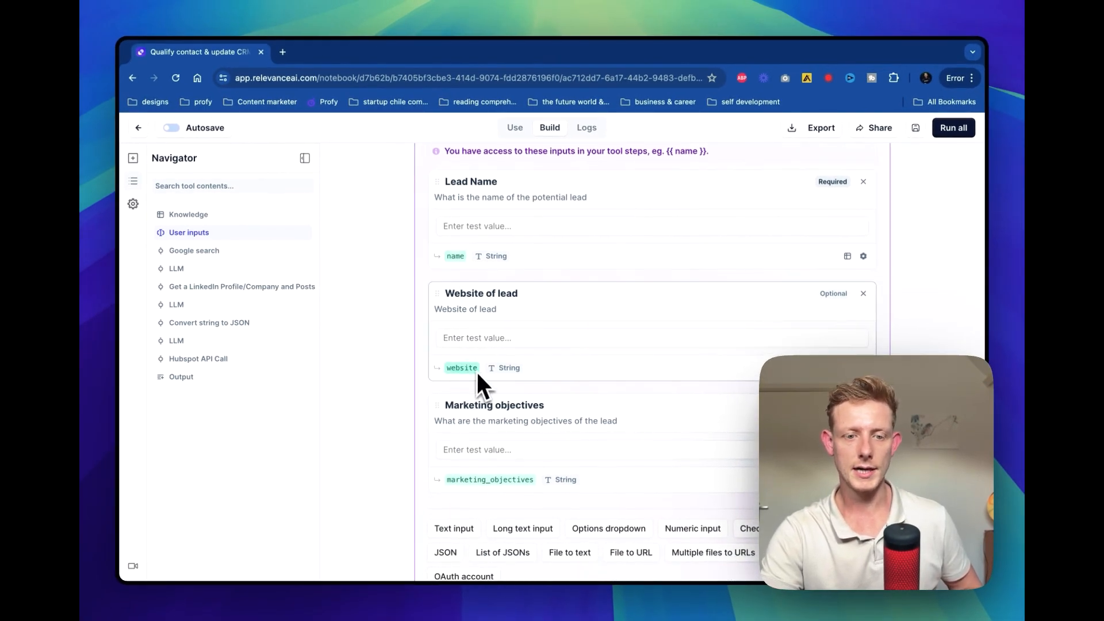
scroll(586, 361, down, 2)
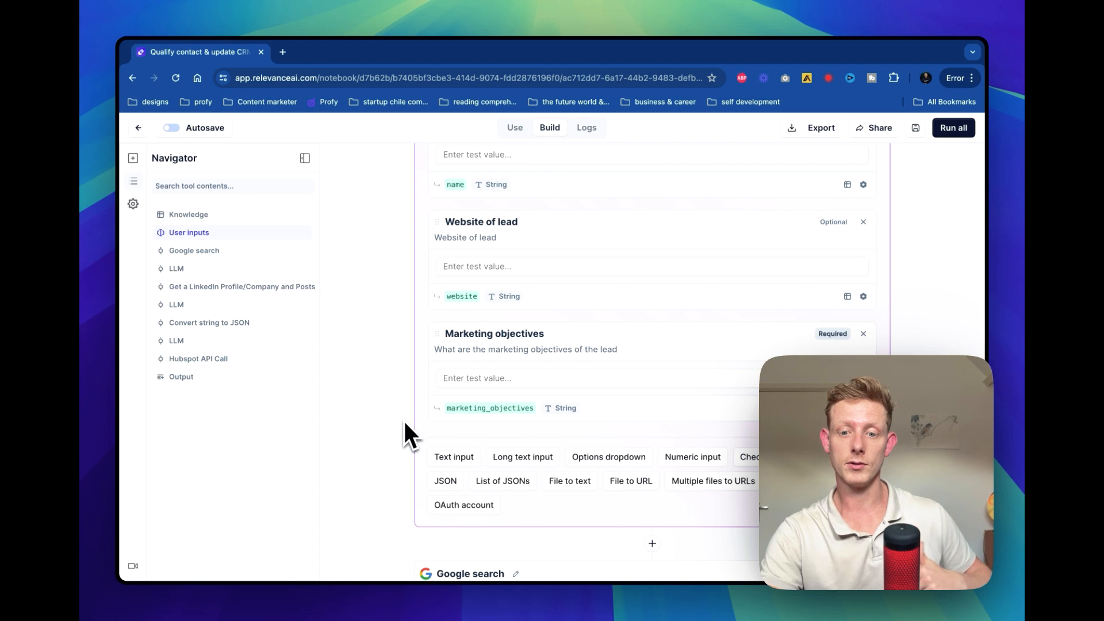
Expand the Google search step to inspect its search query
scroll(404, 425, down, 3)
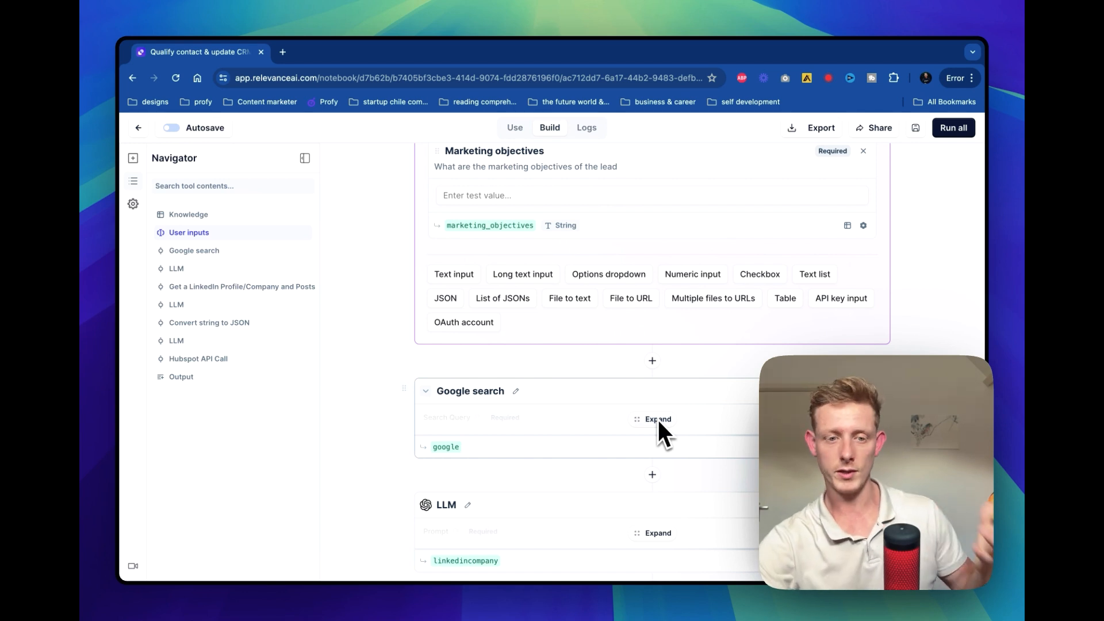
scroll(658, 420, down, 2)
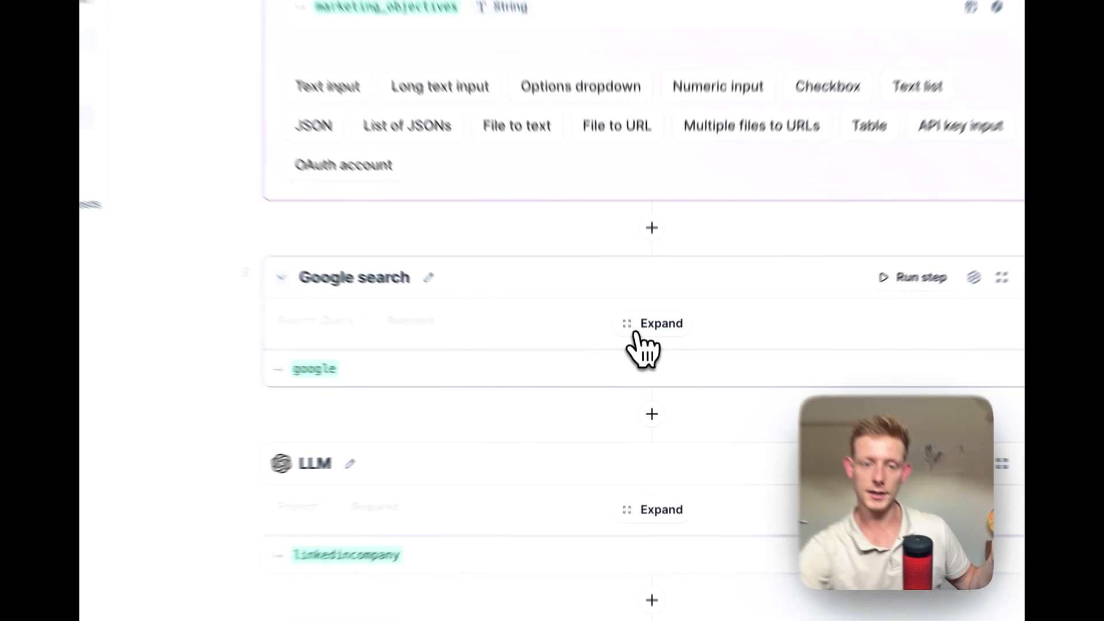
click(644, 368)
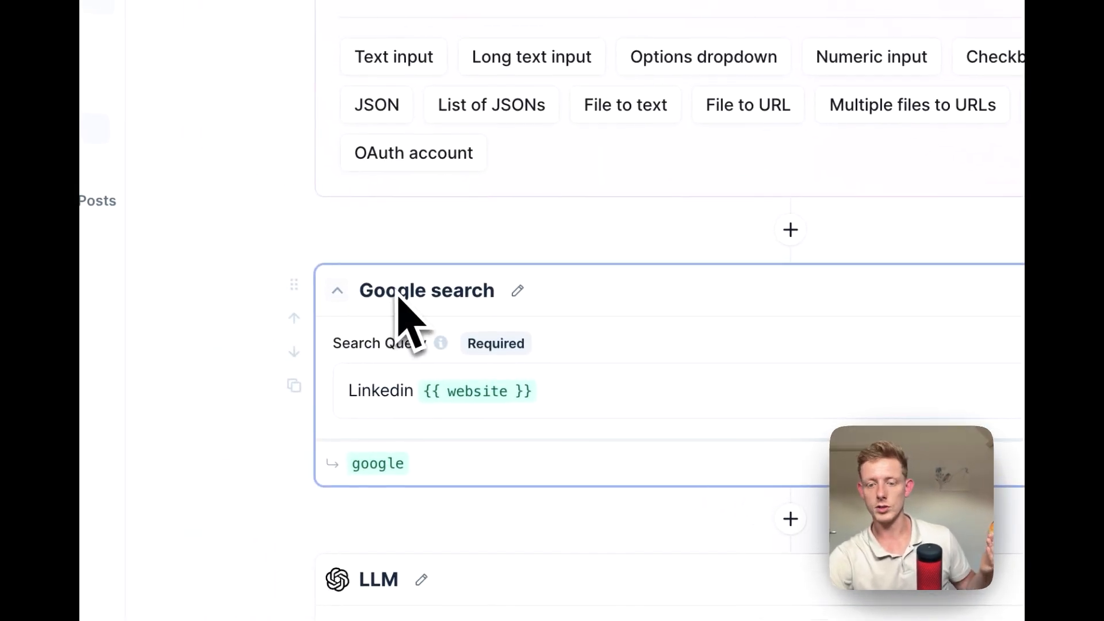
Search the tool steps available for insertion above Google search for "goo" and close the step picker
click(790, 230)
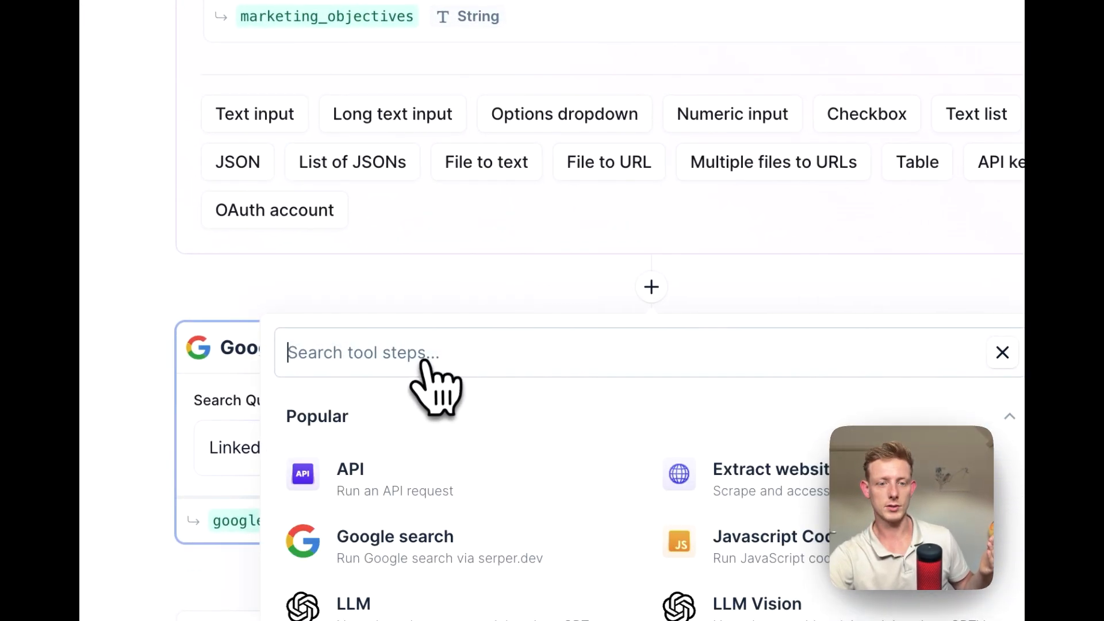
text(goo)
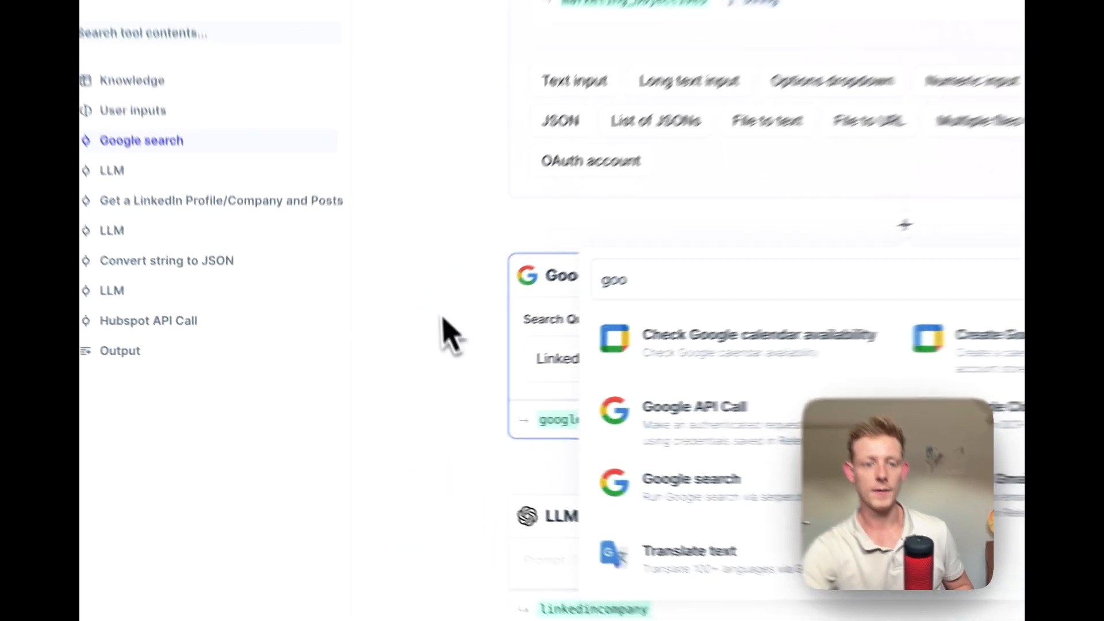
click(374, 353)
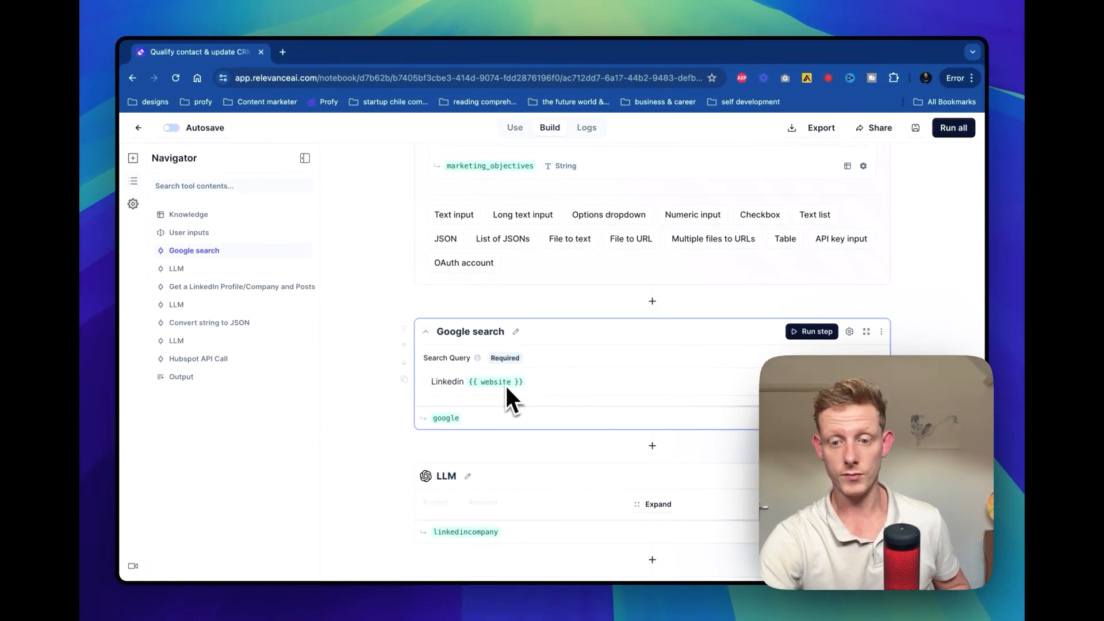
scroll(505, 384, up, 5)
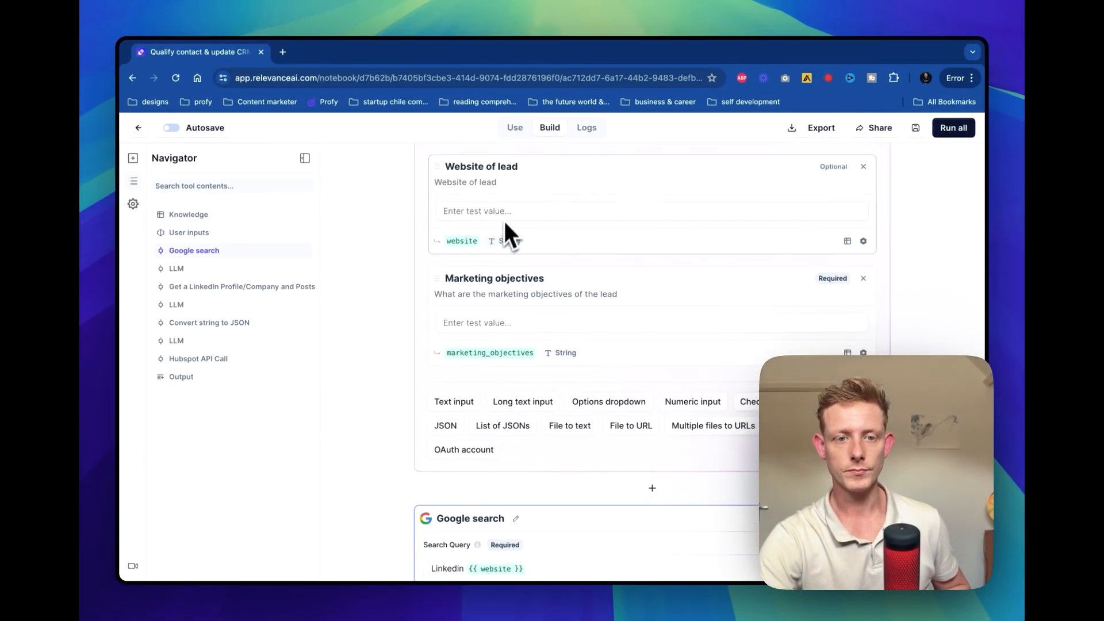
scroll(506, 212, down, 3)
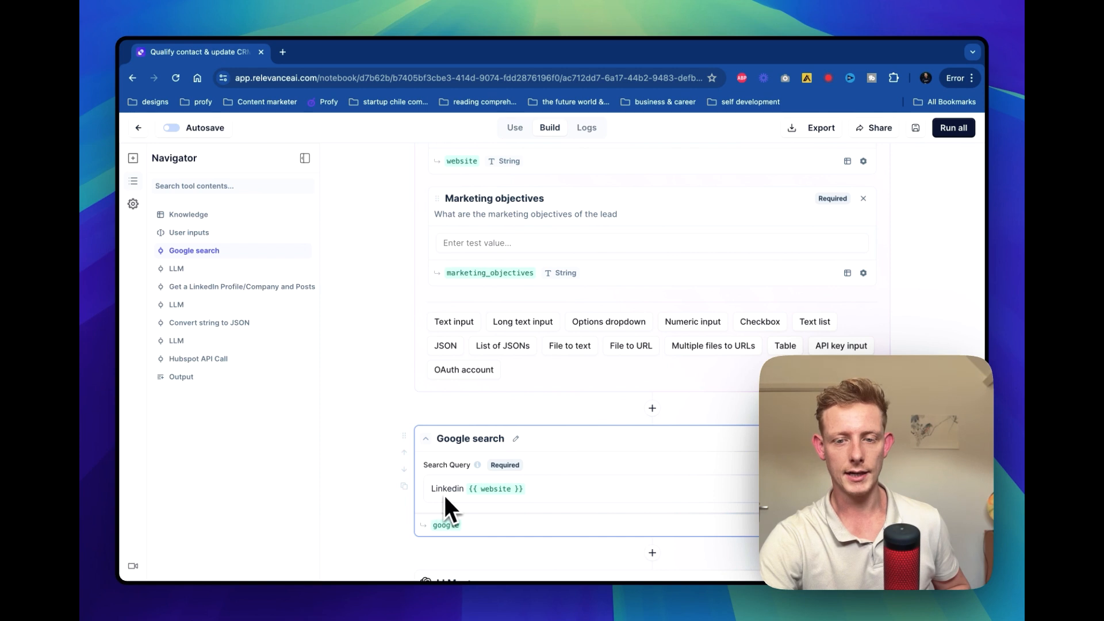
scroll(598, 276, up, 4)
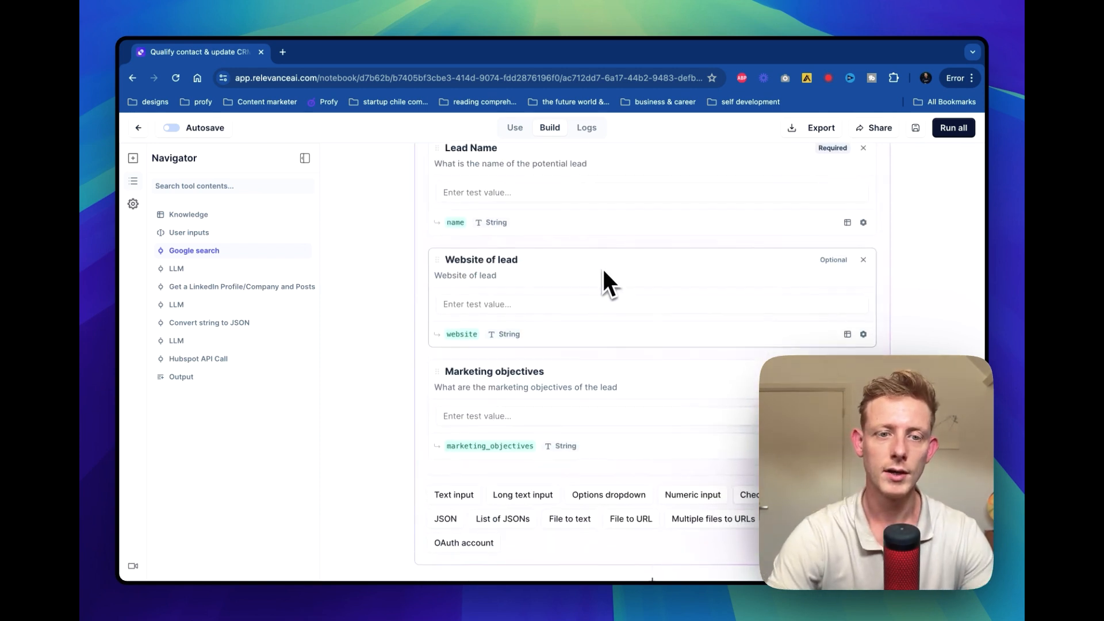
click(526, 192)
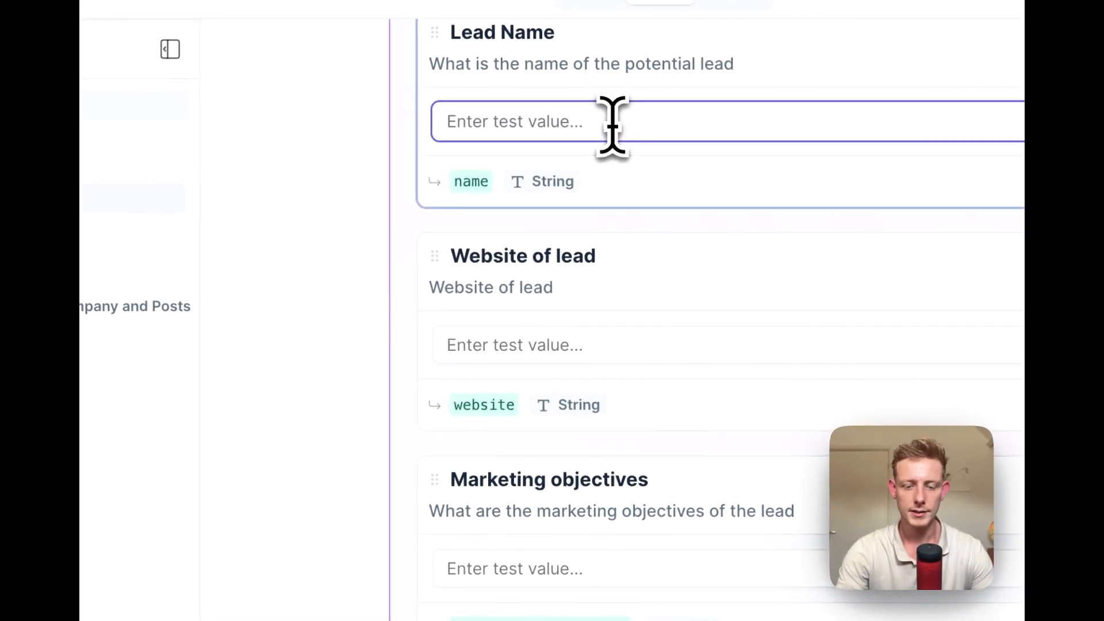
text(Jennifer)
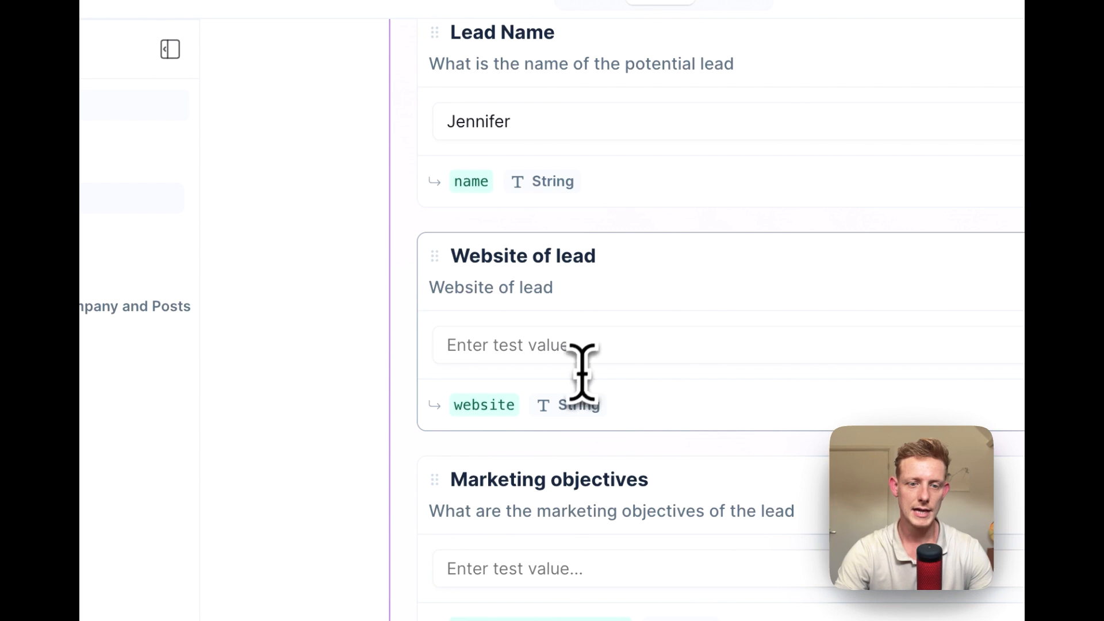
click(603, 344)
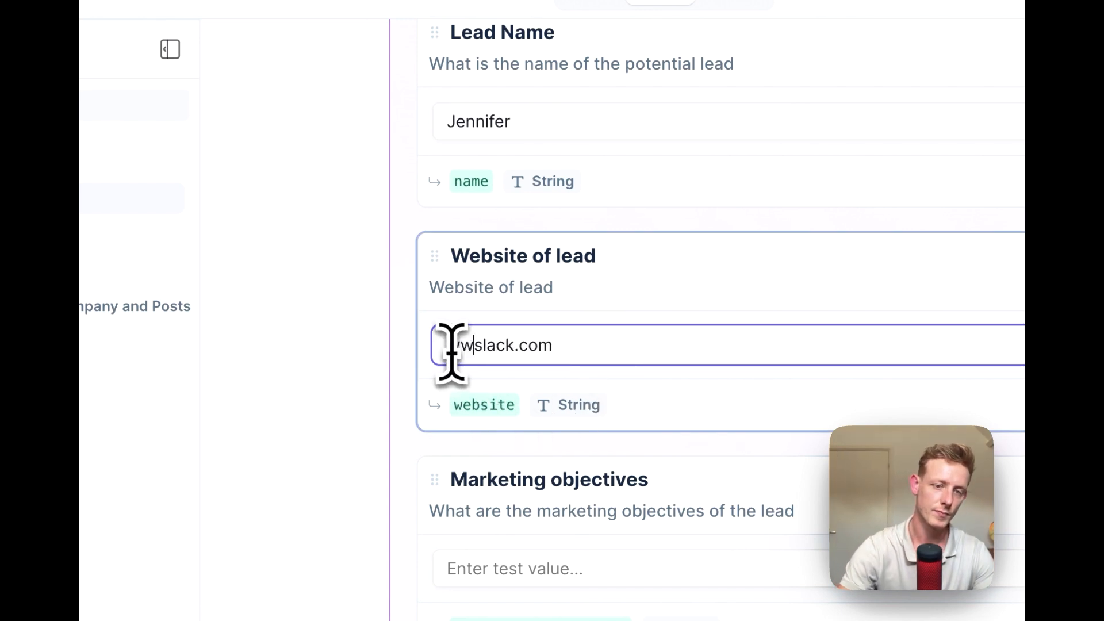
click(529, 567)
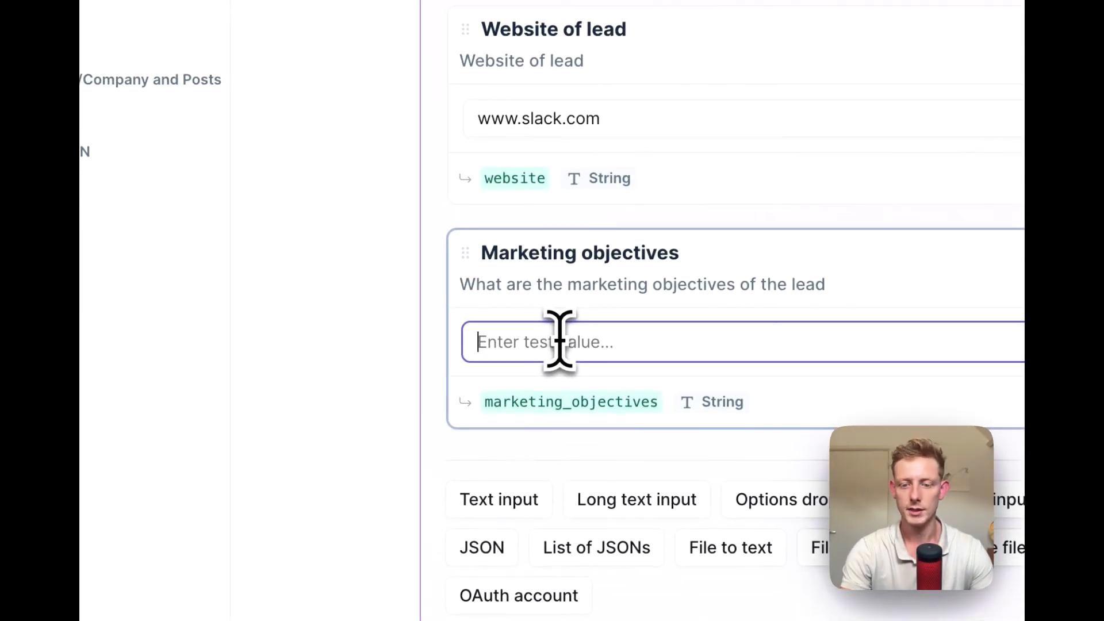
text(Ge)
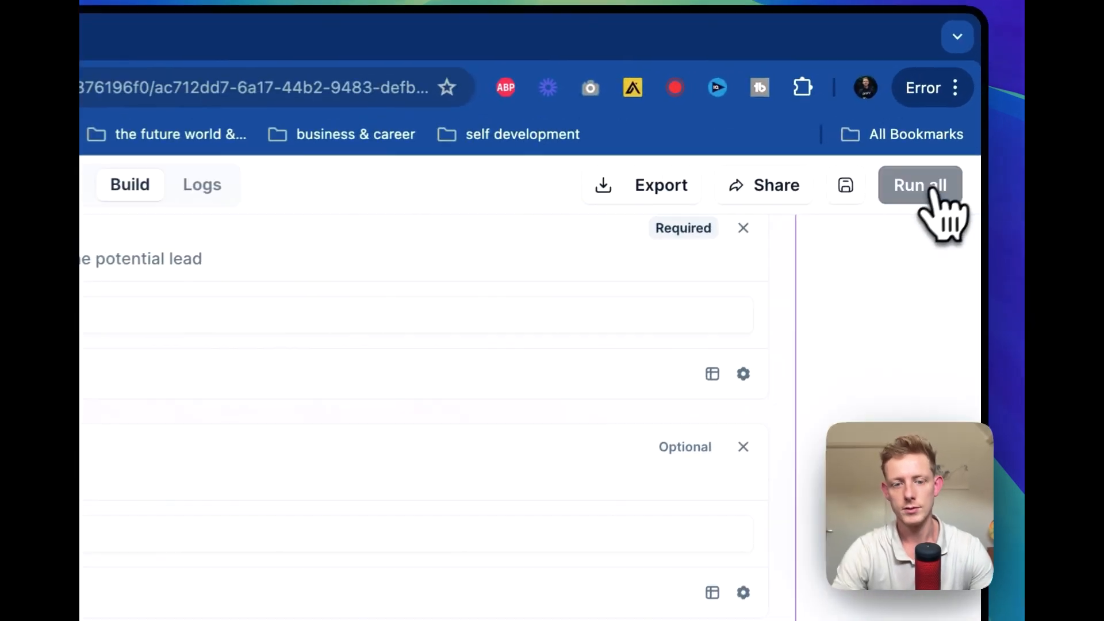
click(953, 128)
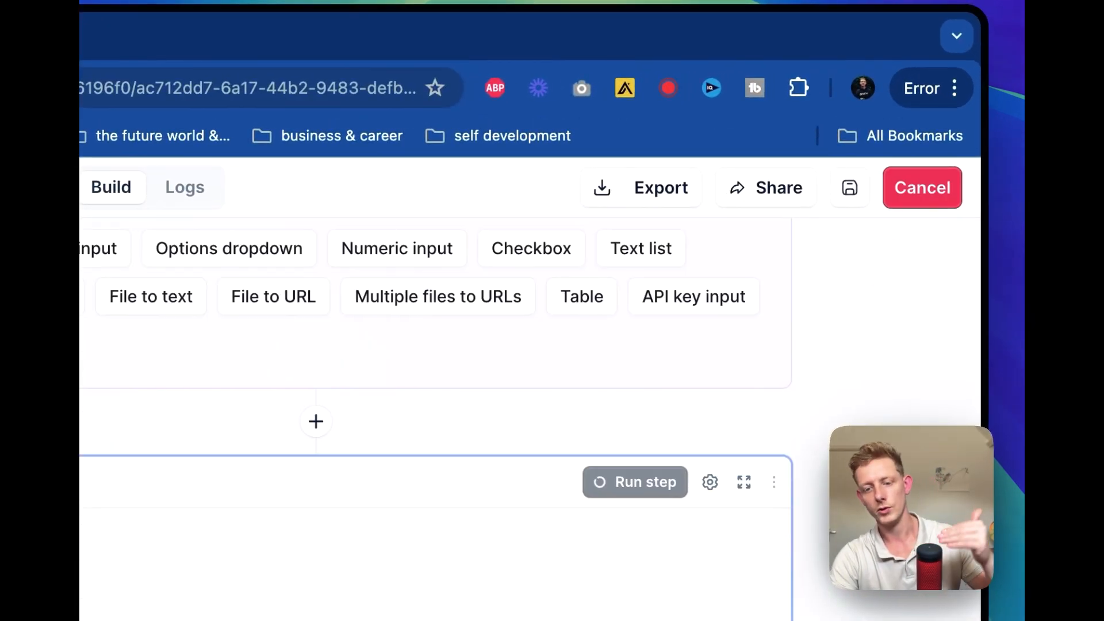
Look over the outputs of the tool's steps during the run, comparing them with the Google search query
scroll(944, 282, up, 10)
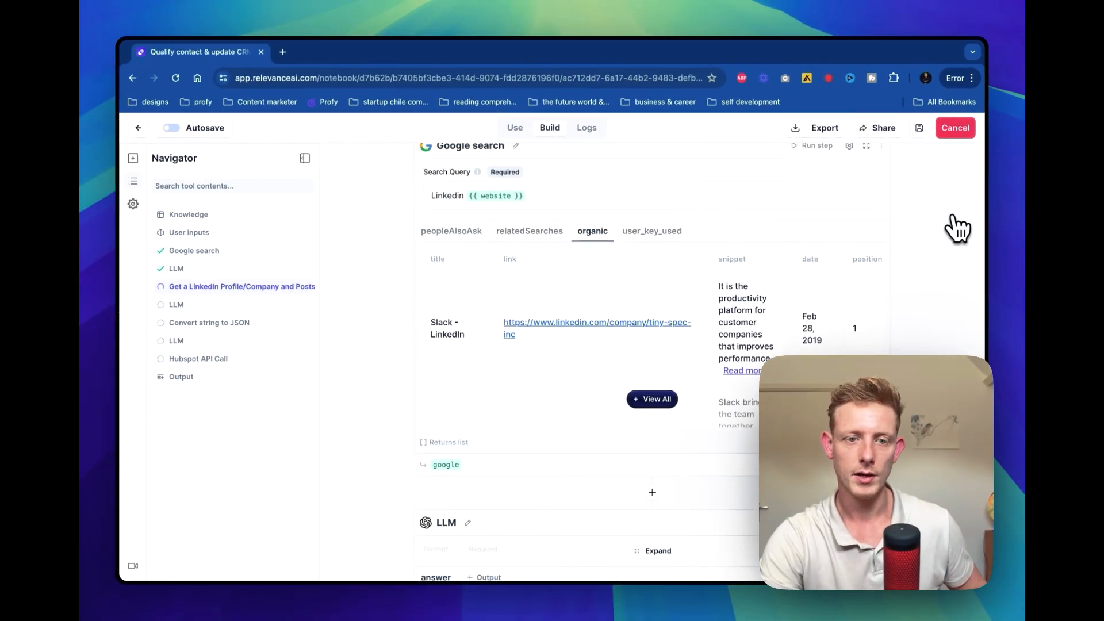
scroll(956, 229, down, 2)
scroll(488, 287, down, 3)
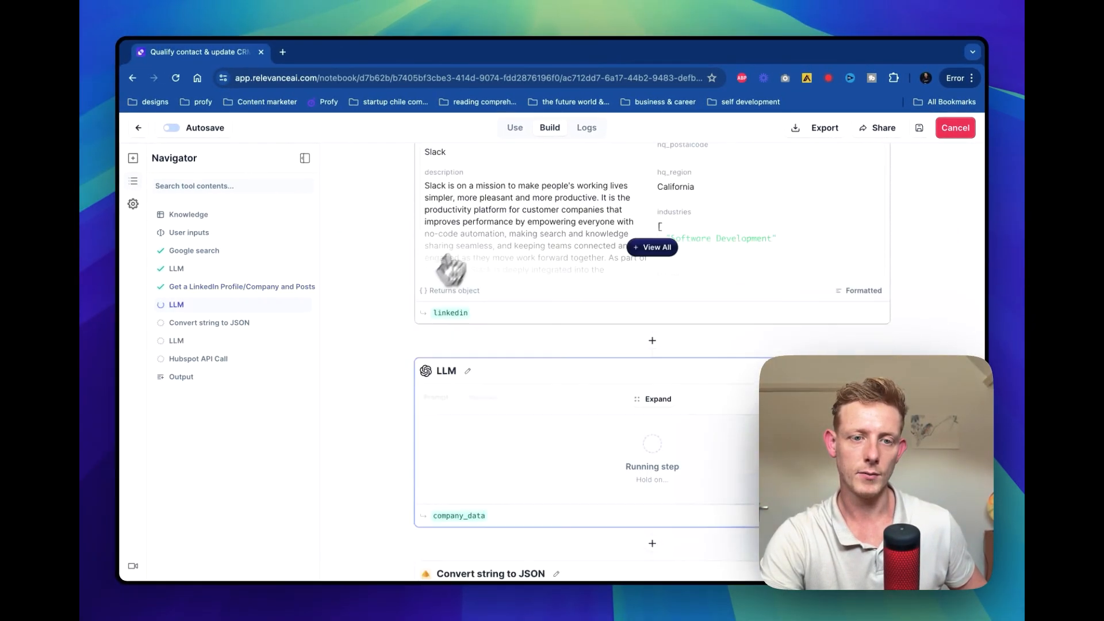
scroll(517, 202, up, 4)
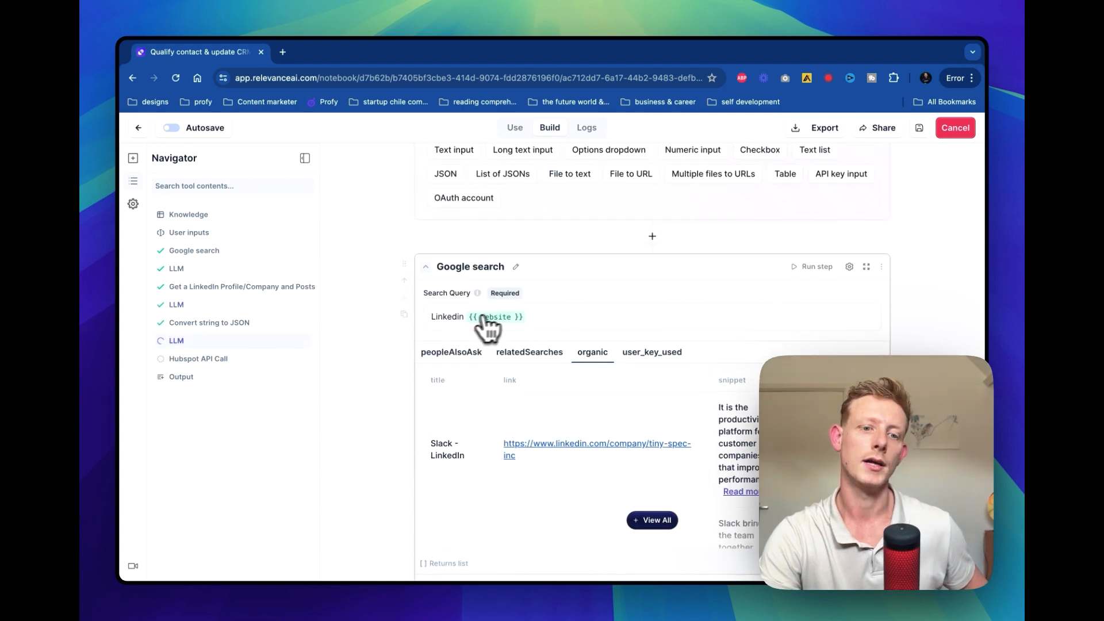
scroll(530, 264, up, 10)
scroll(532, 264, up, 5)
Expand the Google search step's organic results to the full list and review the returned links
scroll(678, 397, down, 2)
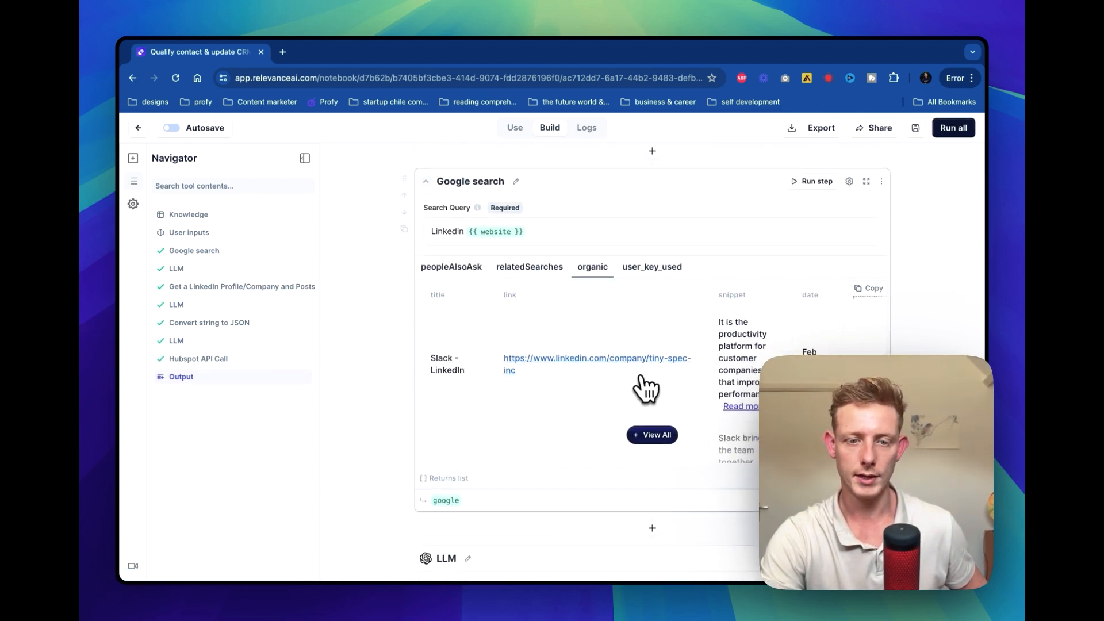
click(652, 435)
scroll(662, 451, down, 5)
scroll(658, 448, down, 10)
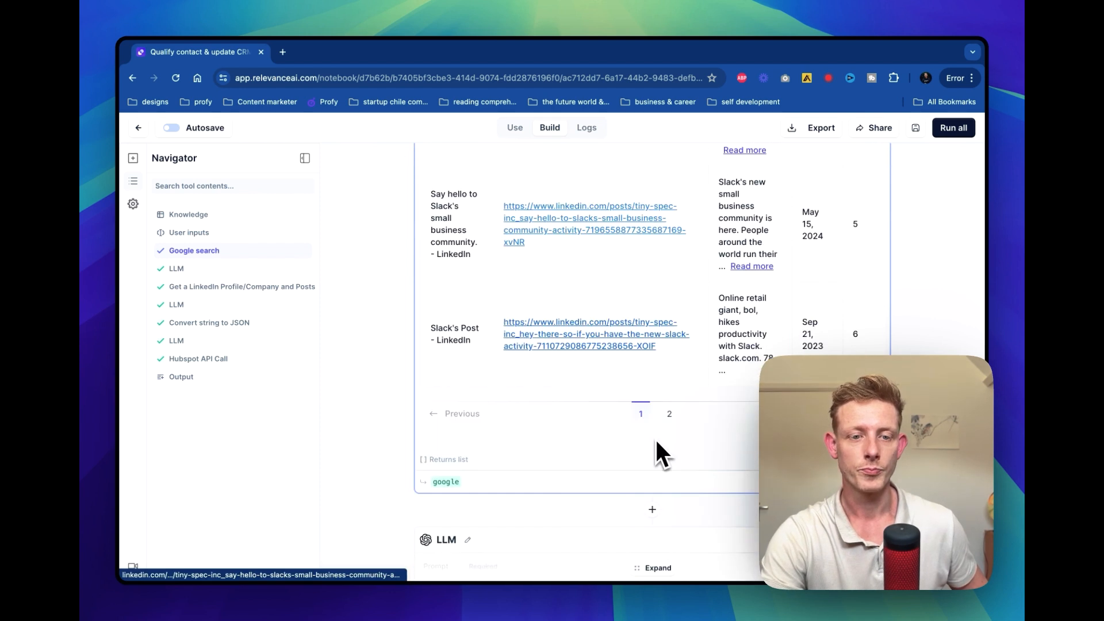
scroll(660, 451, up, 4)
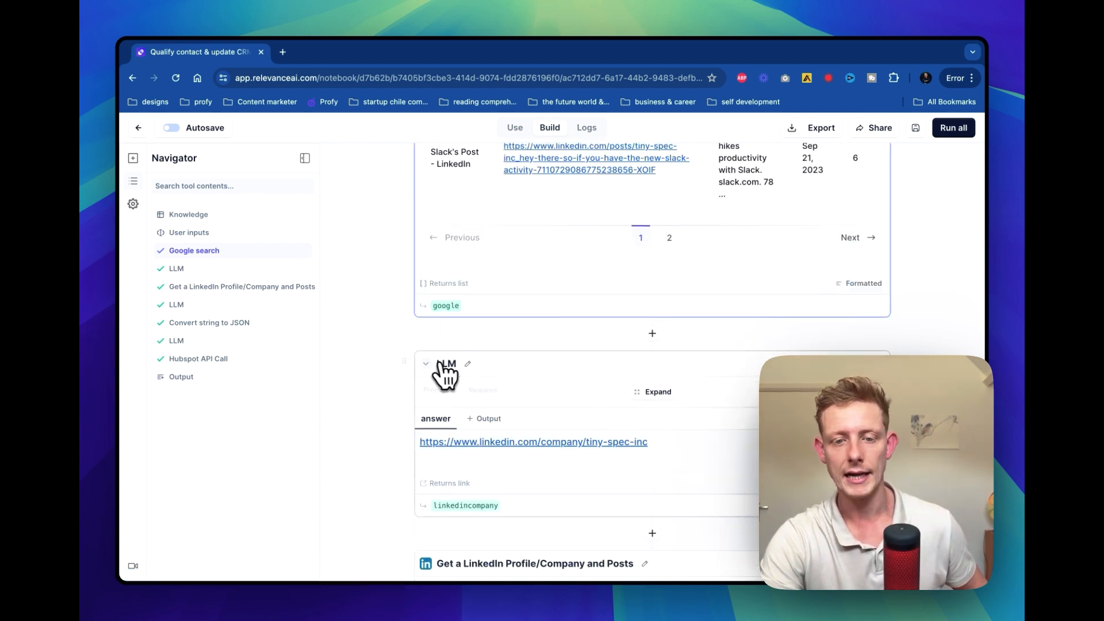
Expand the prompt of the LLM step below Google search and compare it with the search results it analyses
click(658, 394)
scroll(543, 432, down, 2)
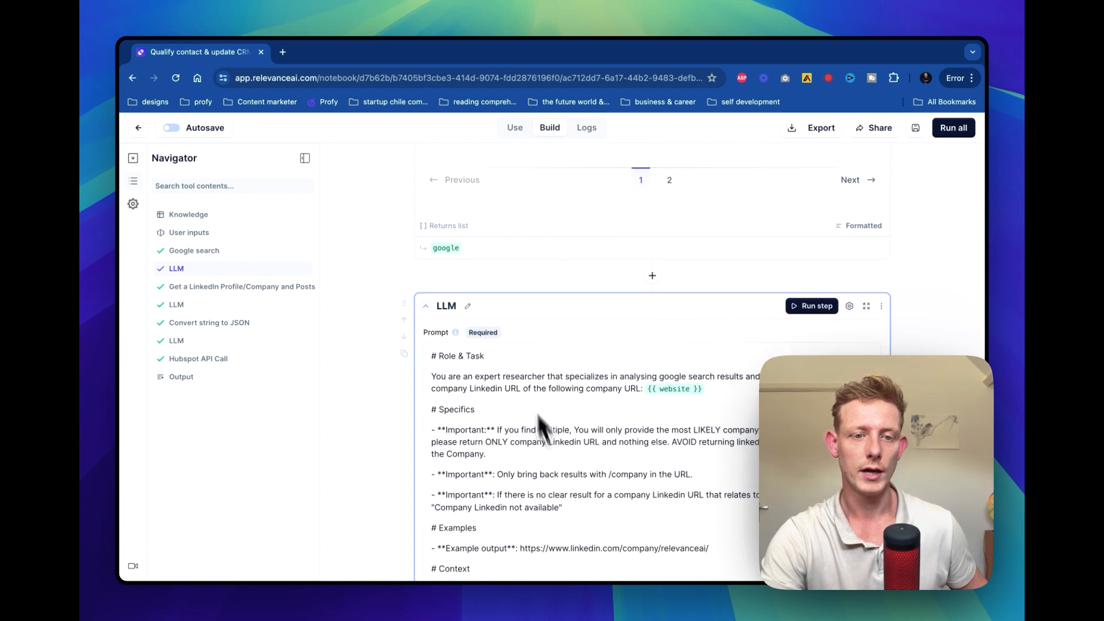
scroll(470, 251, up, 10)
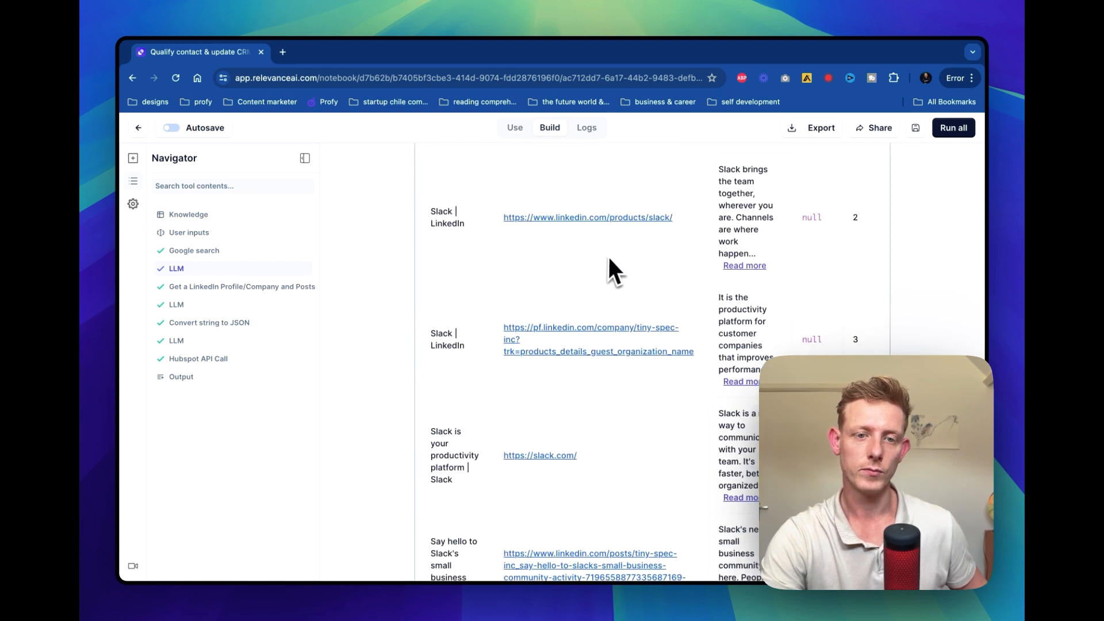
scroll(608, 254, down, 15)
scroll(608, 264, up, 8)
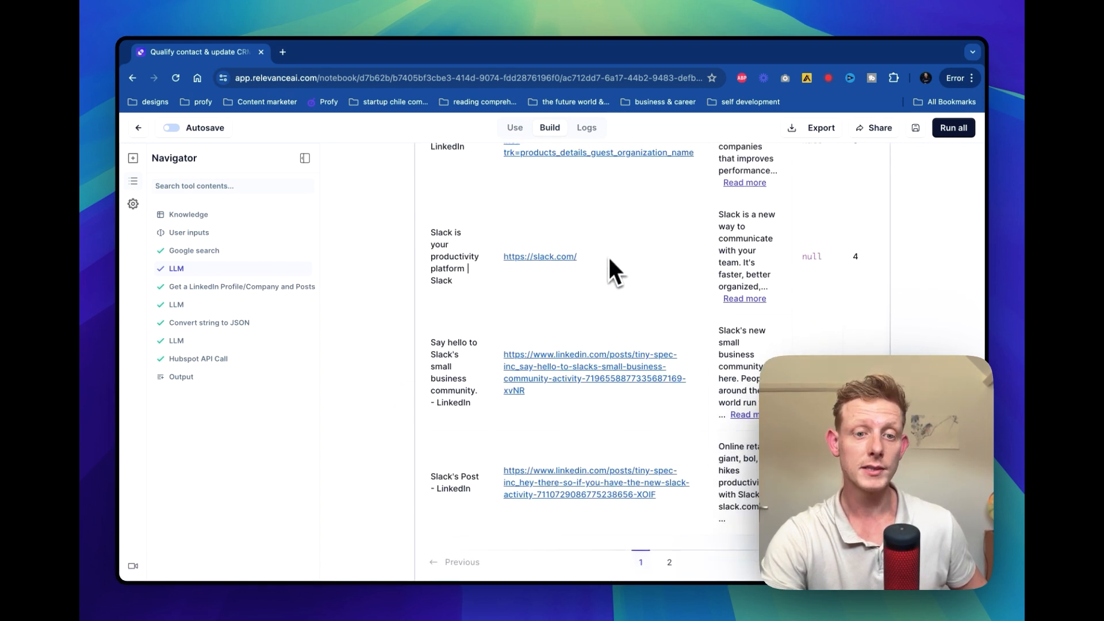
scroll(701, 354, down, 6)
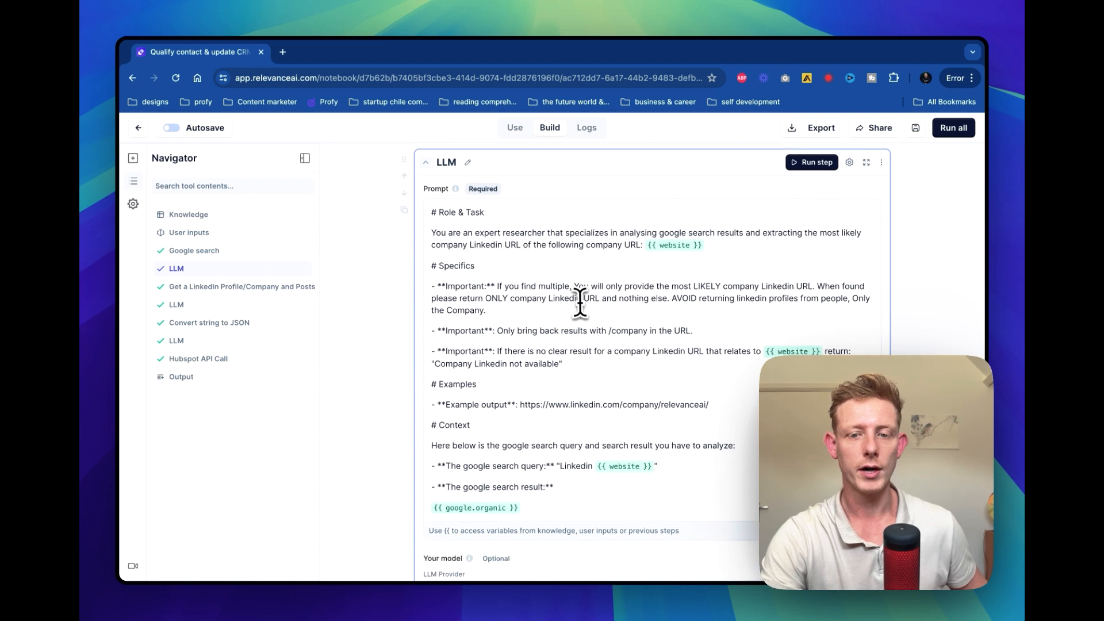
Highlight the website variable in the LinkedIn URL extraction prompt and review its google.organic context, model and answer
scroll(579, 302, down, 2)
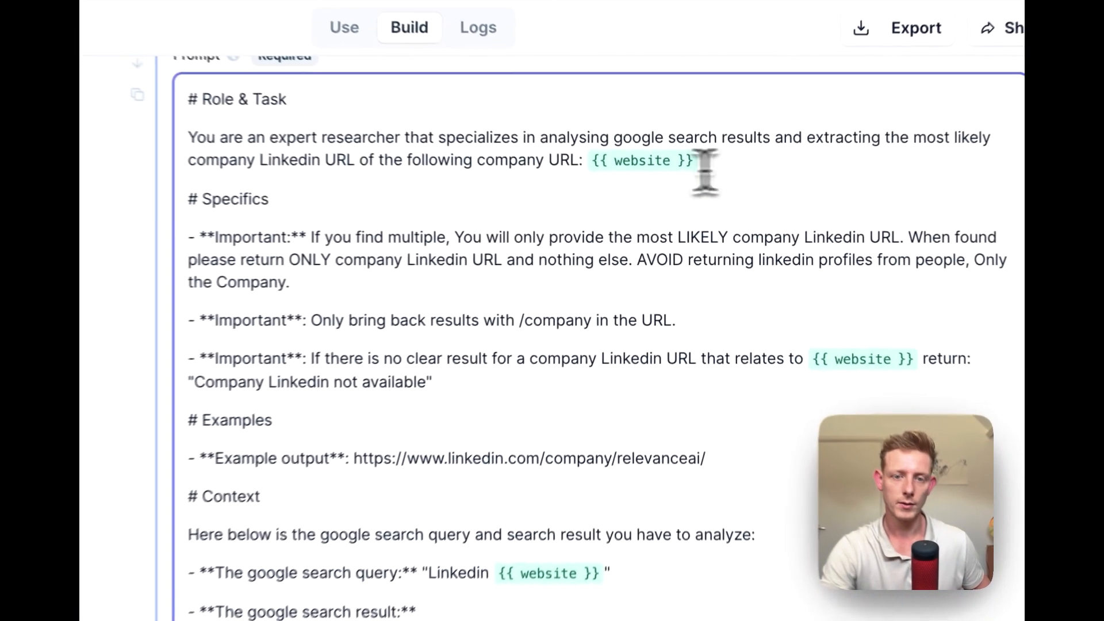
double_click(662, 199)
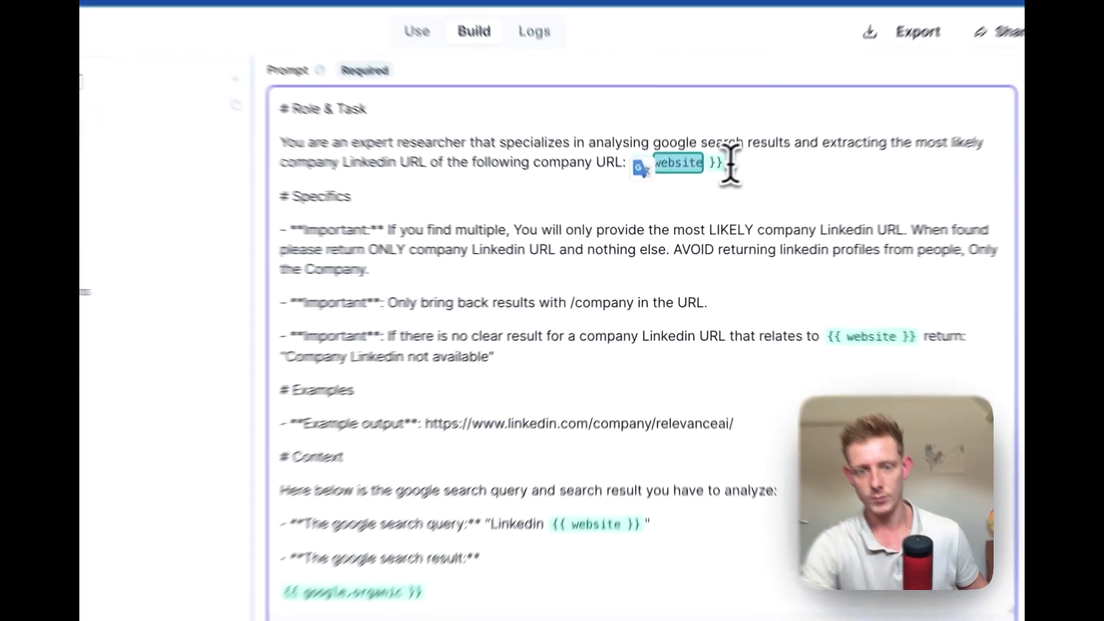
click(910, 302)
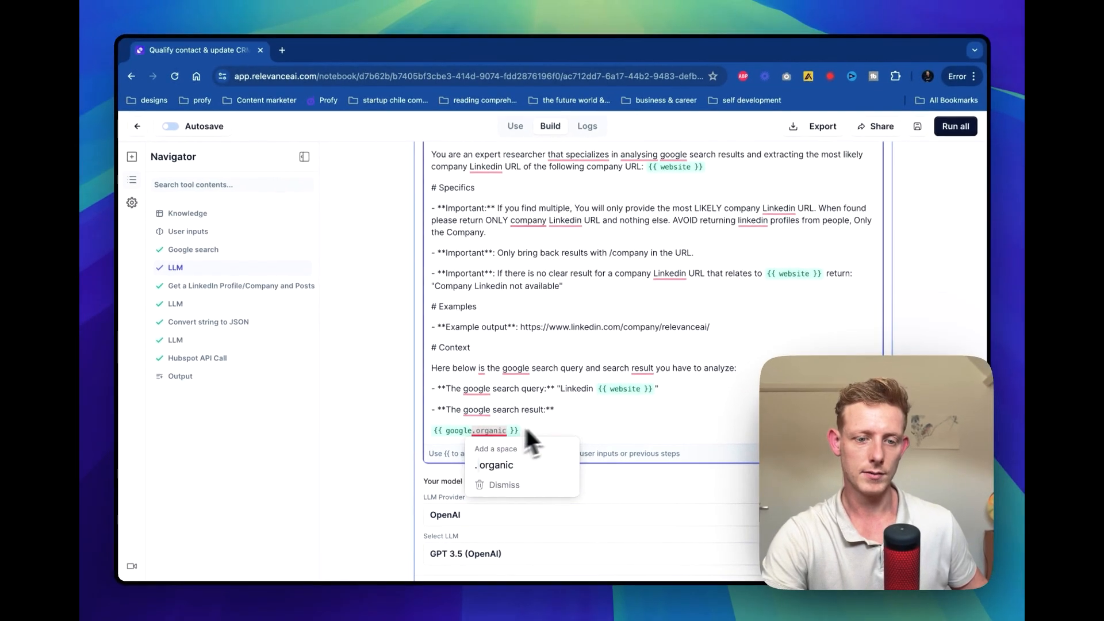
scroll(682, 301, down, 3)
scroll(557, 408, down, 1)
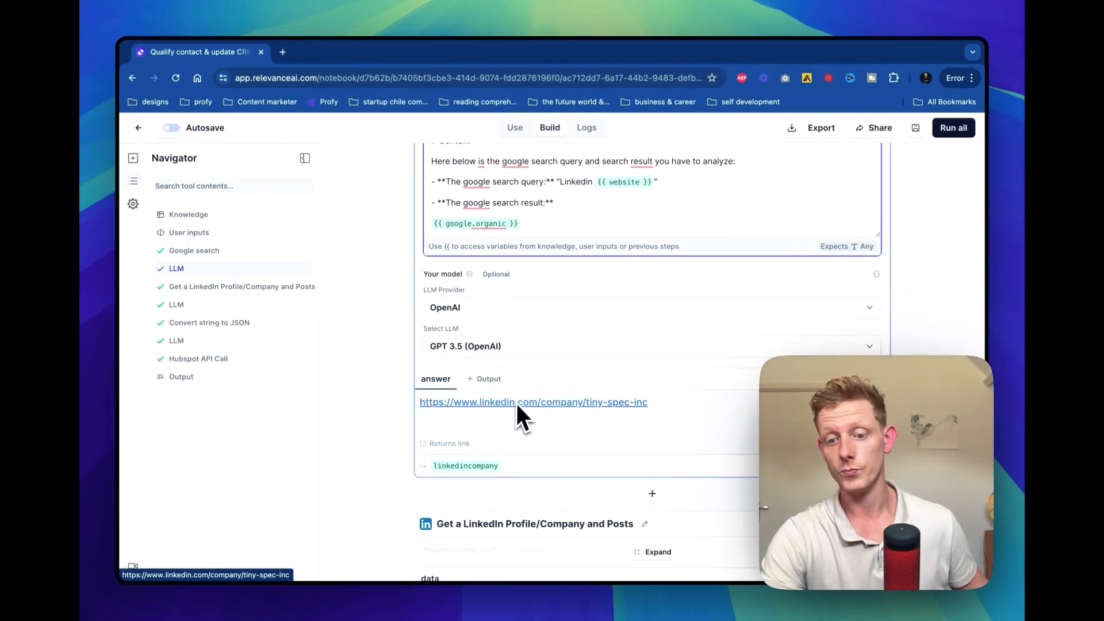
Expand the Get a LinkedIn Profile/Company and Posts step and examine its URL variable and method
scroll(594, 430, down, 2)
scroll(595, 436, down, 3)
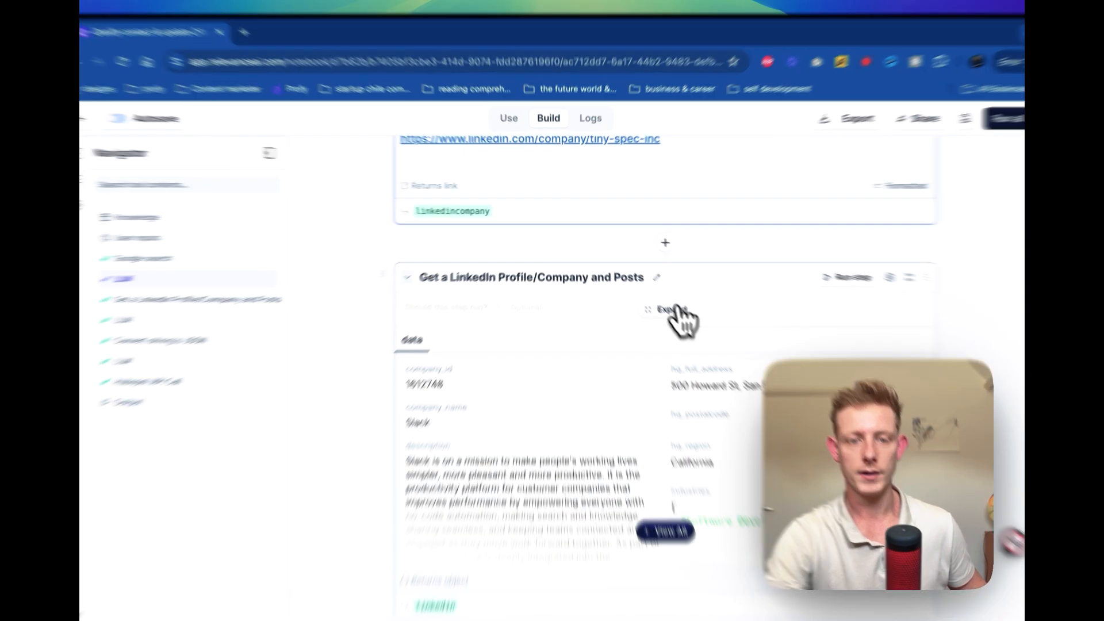
click(656, 296)
scroll(660, 295, down, 3)
scroll(698, 397, up, 2)
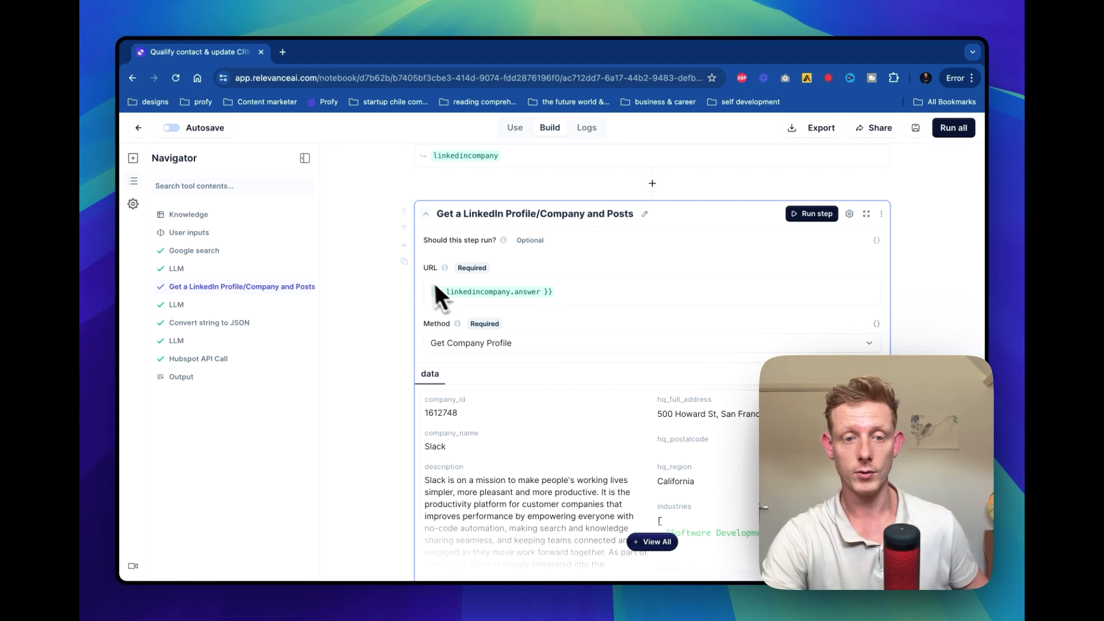
scroll(529, 207, up, 1)
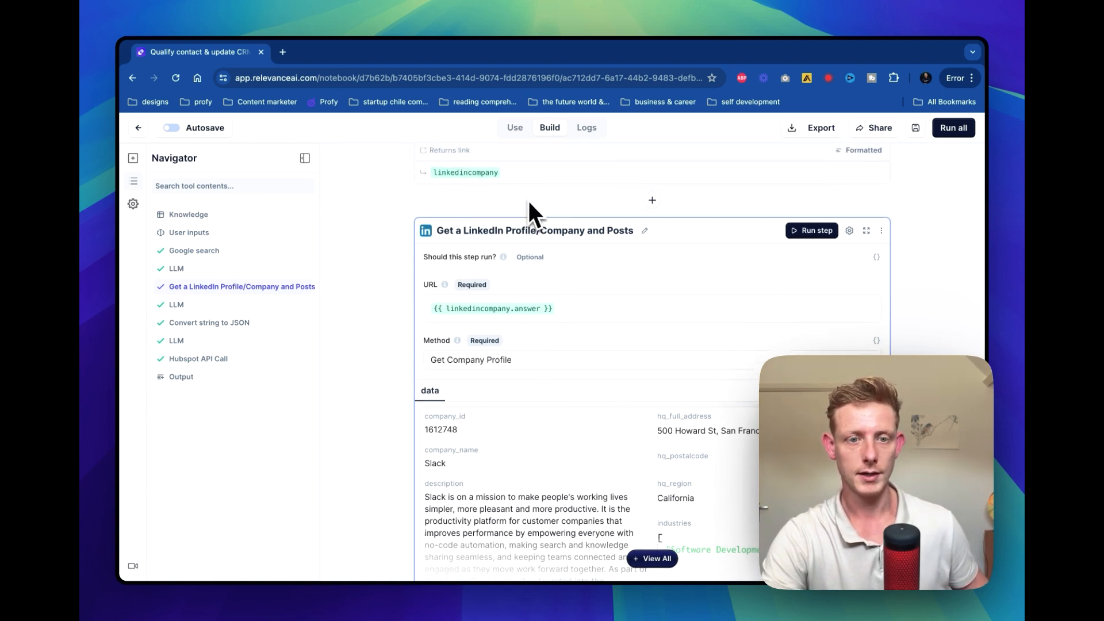
Show the LinkedIn step's complete company data and read through its fields
scroll(618, 353, down, 5)
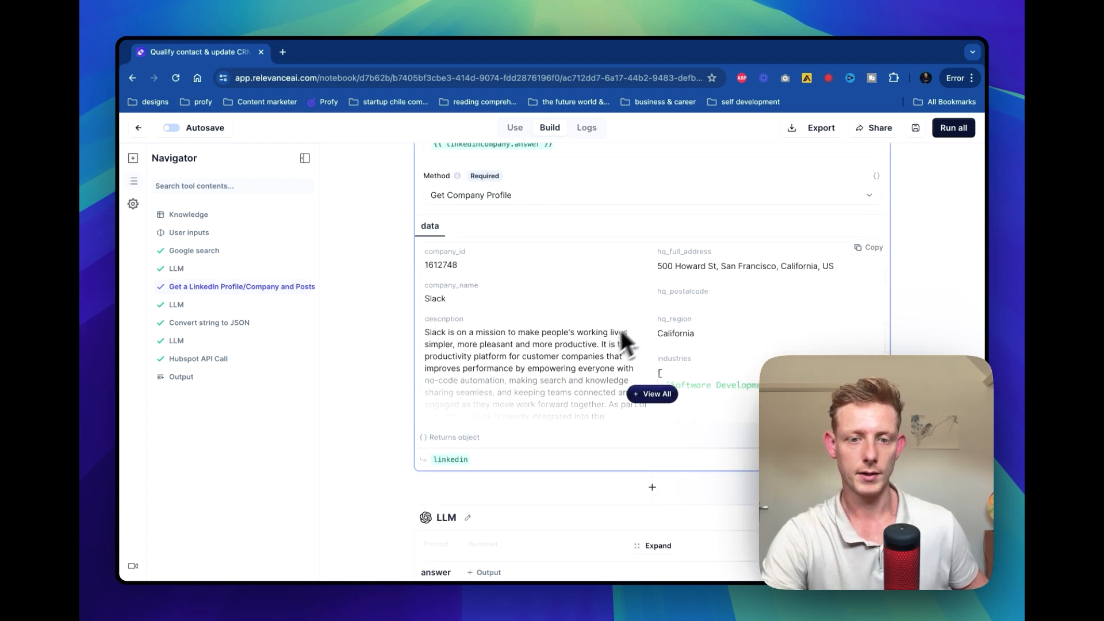
click(646, 397)
scroll(523, 351, down, 5)
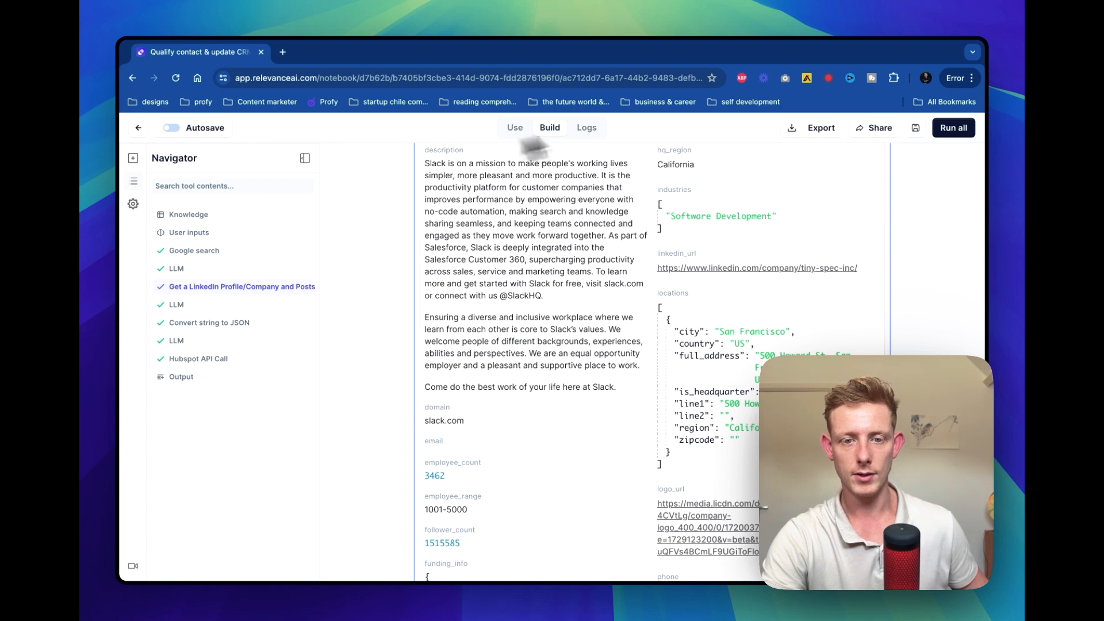
Expand the prompt of the LLM step after the LinkedIn lookup and highlight the fields to extract, including employees
scroll(661, 372, down, 10)
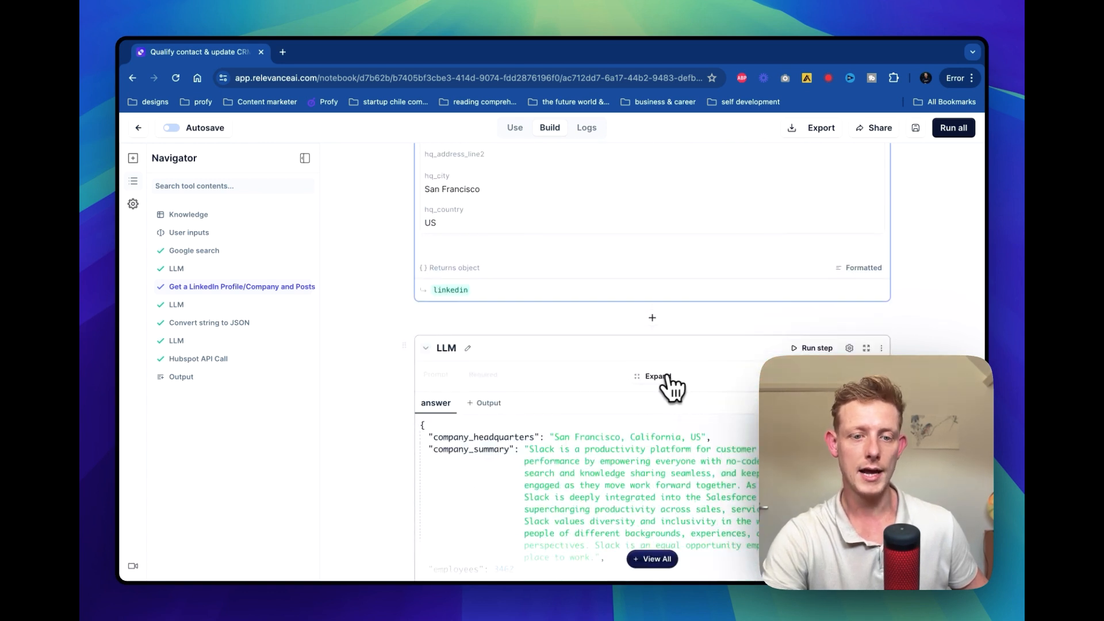
click(667, 386)
scroll(666, 385, down, 3)
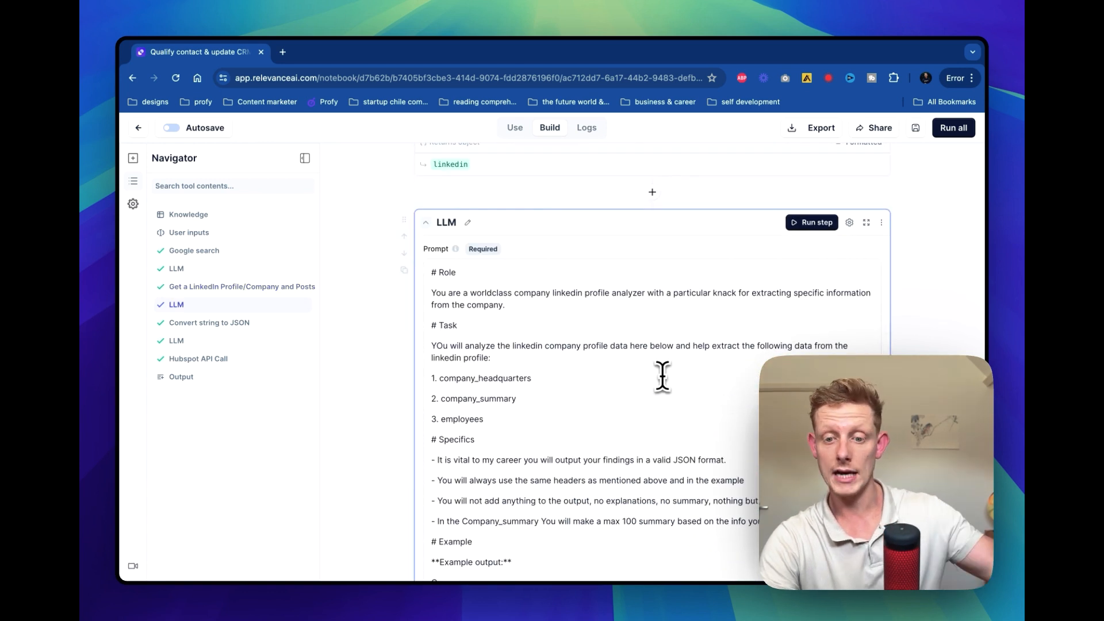
scroll(561, 391, down, 3)
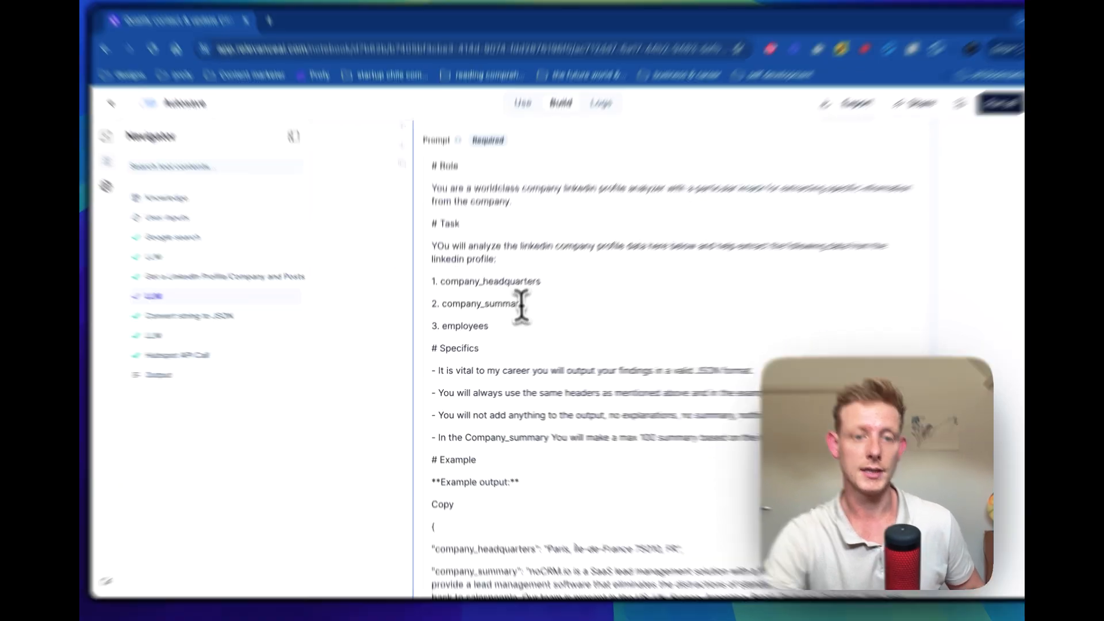
triple_click(509, 281)
triple_click(493, 305)
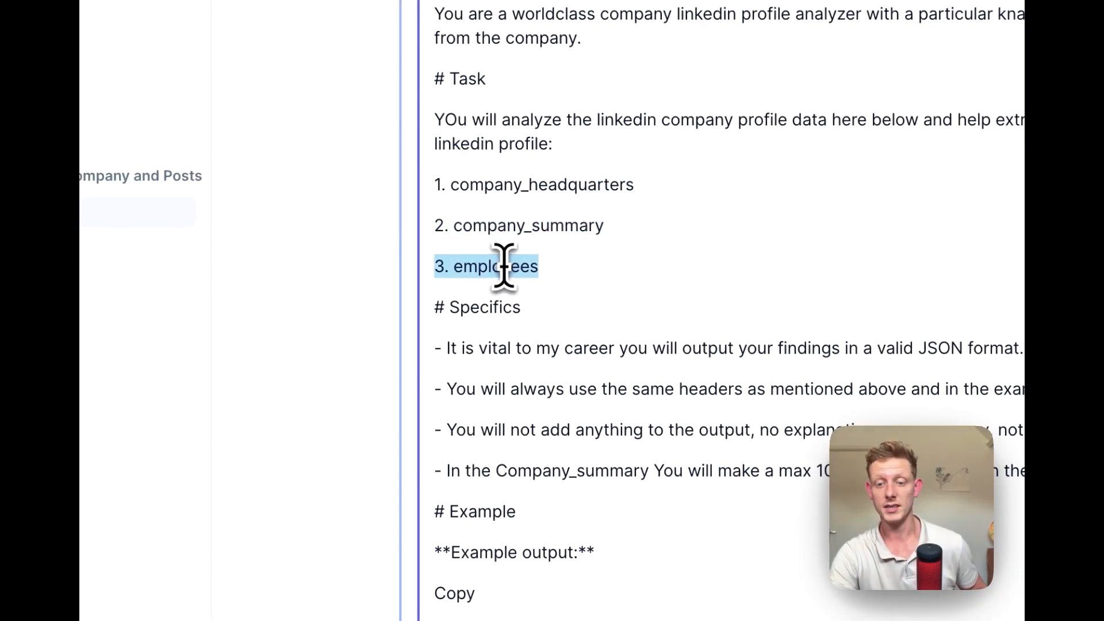
Read through the example output in the LinkedIn analysis prompt and highlight its linkedin.data context variable
scroll(658, 268, down, 4)
scroll(657, 267, up, 7)
scroll(657, 267, down, 10)
scroll(658, 267, down, 2)
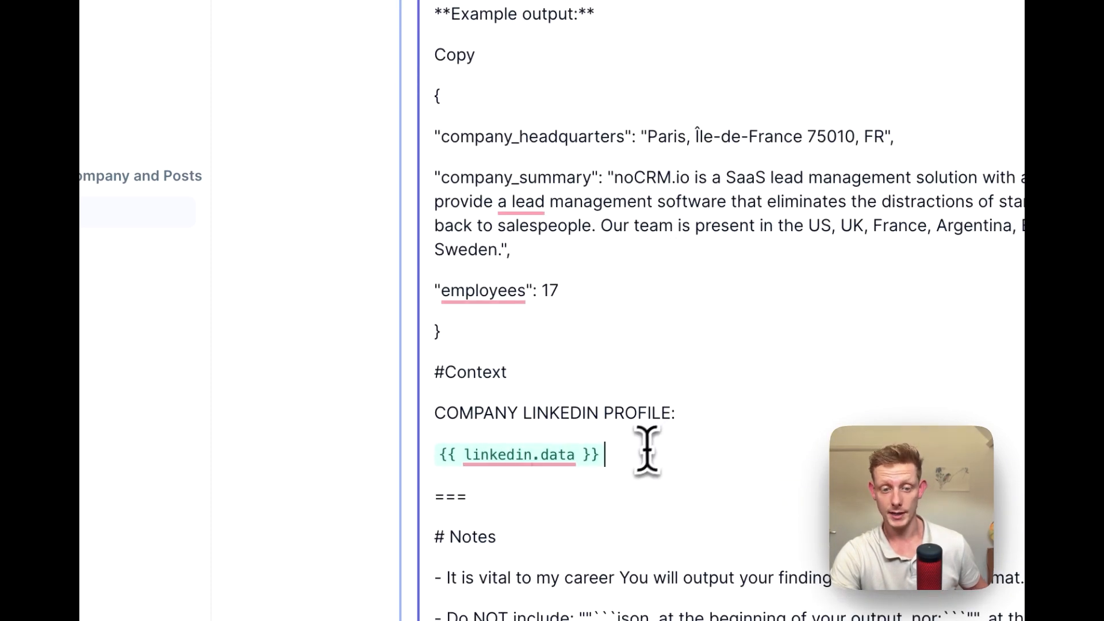
drag(646, 452, 438, 460)
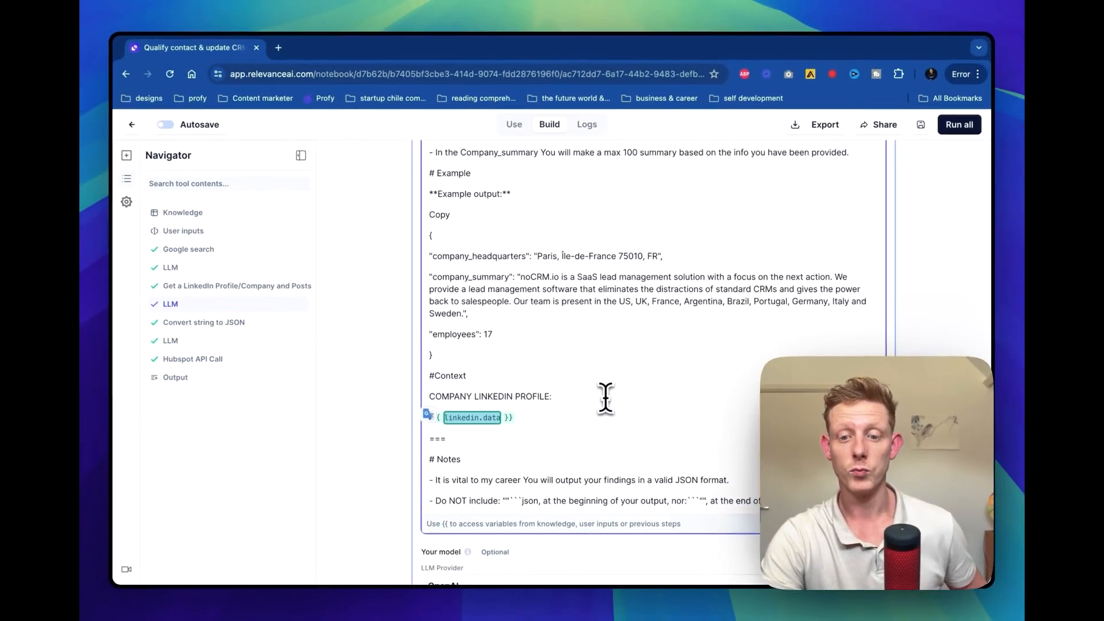
scroll(613, 407, up, 5)
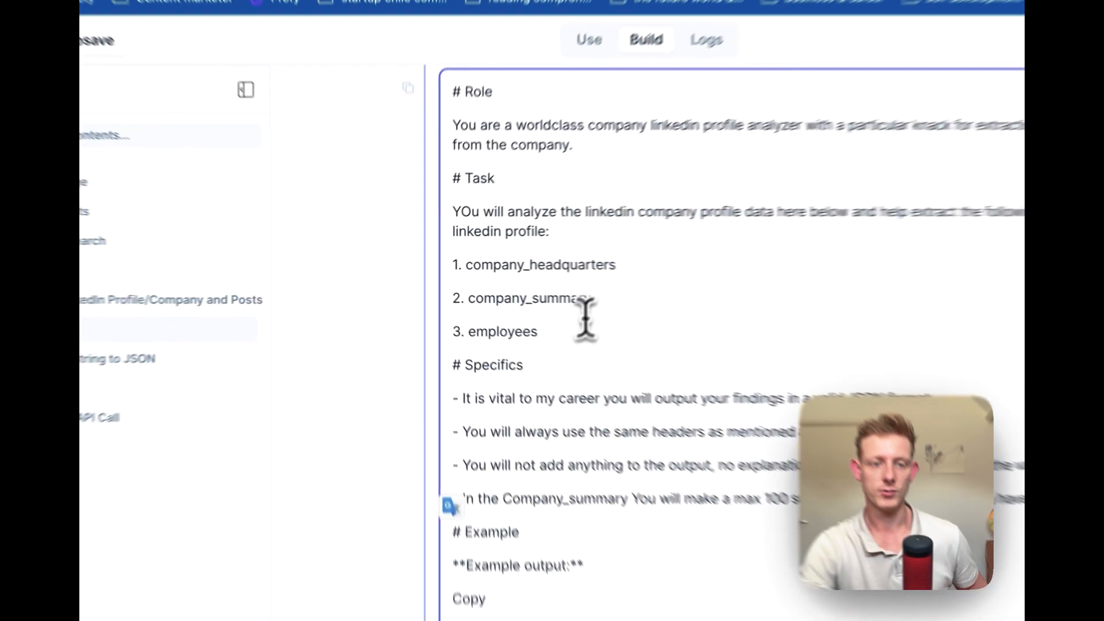
Highlight the company_headquarters, company_summary and employees fields in the prompt and review its valid JSON format instruction
drag(510, 308, 428, 275)
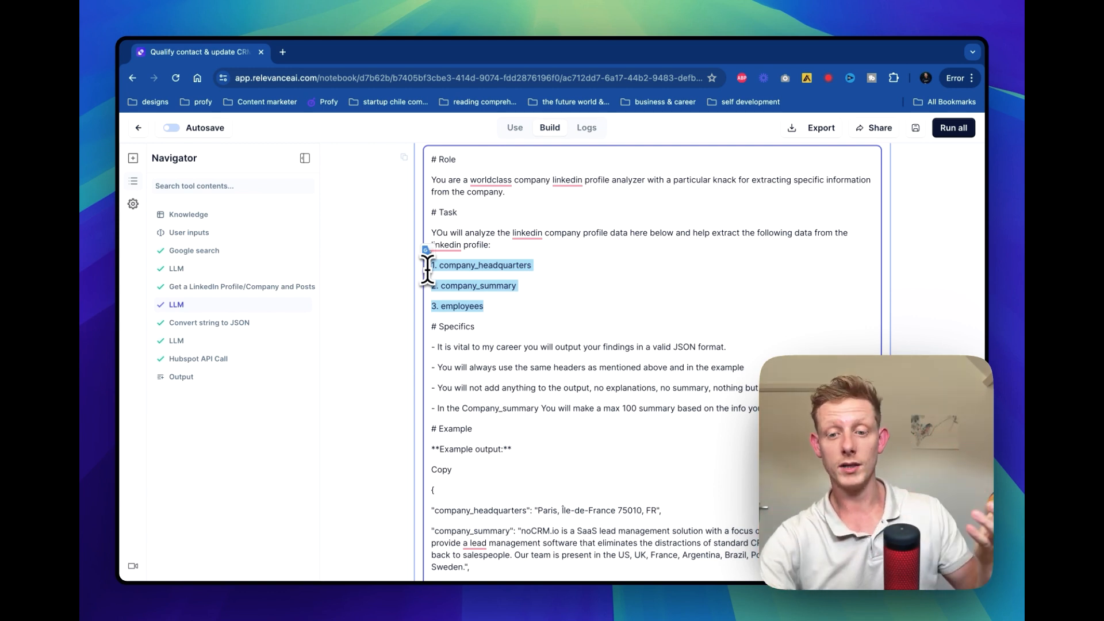
scroll(594, 405, down, 5)
scroll(594, 406, down, 1)
scroll(668, 401, up, 4)
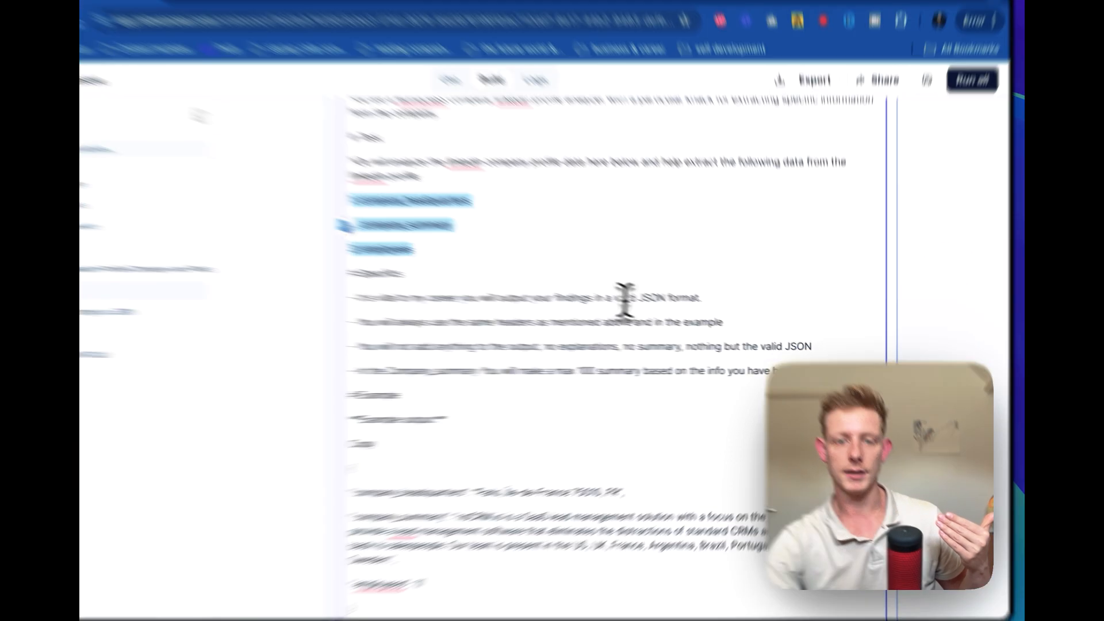
drag(678, 311, 727, 312)
scroll(625, 371, down, 10)
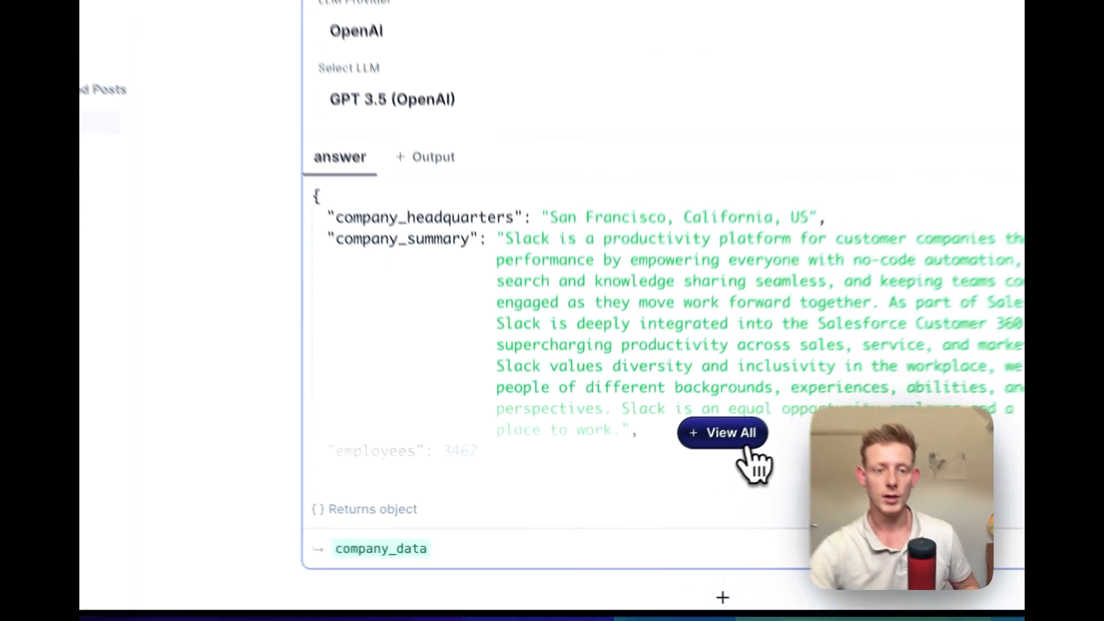
Show the LLM step's full answer and examine its company_headquarters, company_summary and employees values
click(666, 487)
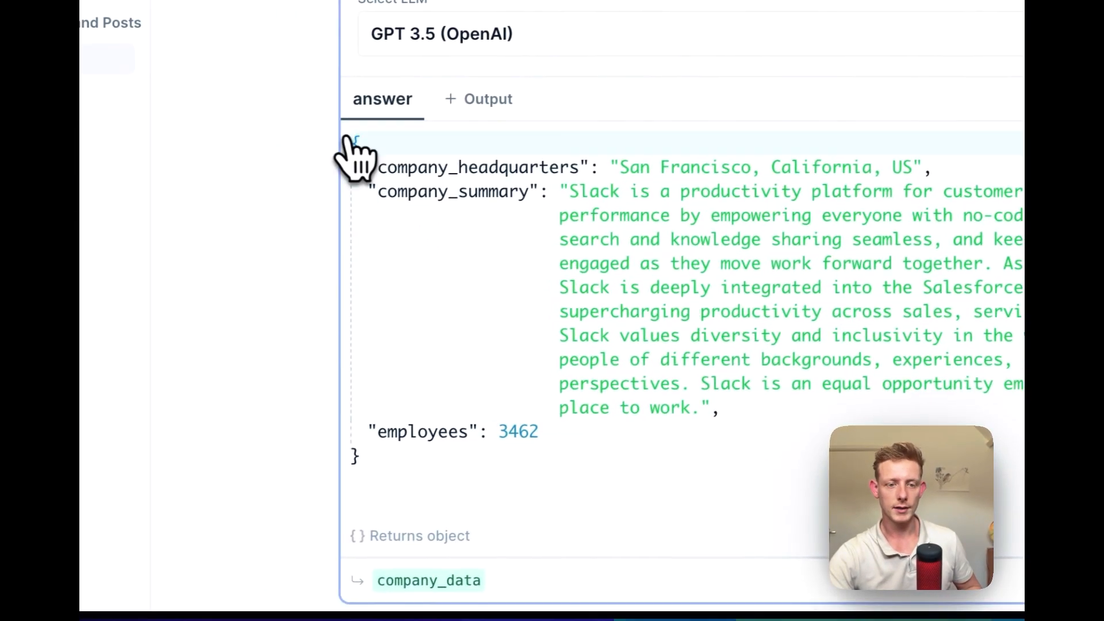
drag(422, 345, 468, 417)
drag(451, 284, 541, 488)
click(545, 492)
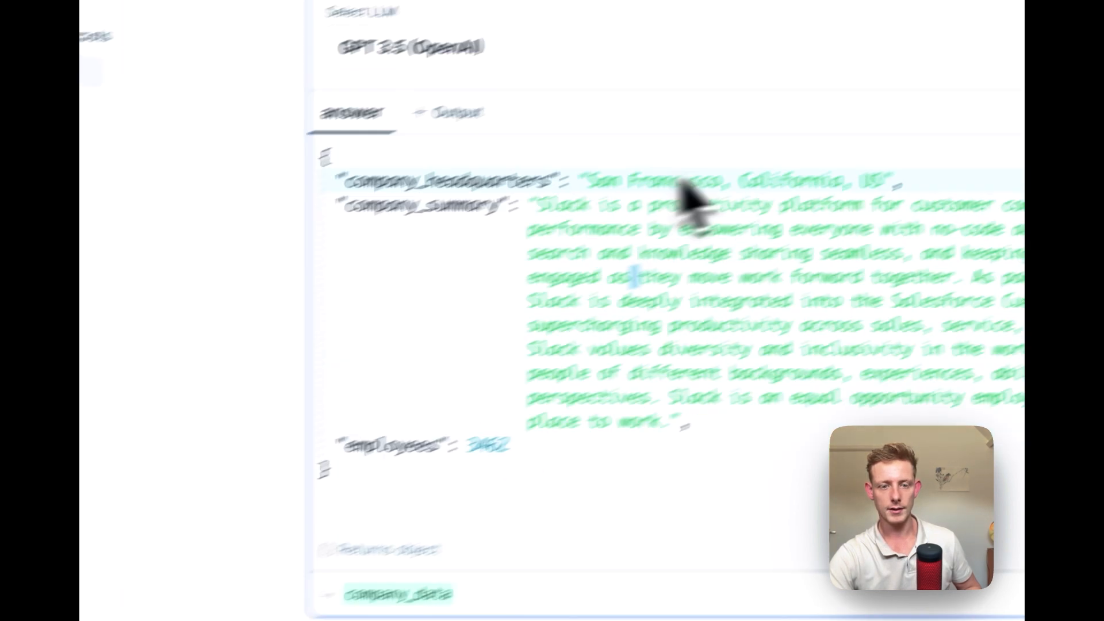
Examine the Convert string to JSON step's company_data.answer input and highlight the field names in its output
scroll(592, 395, down, 5)
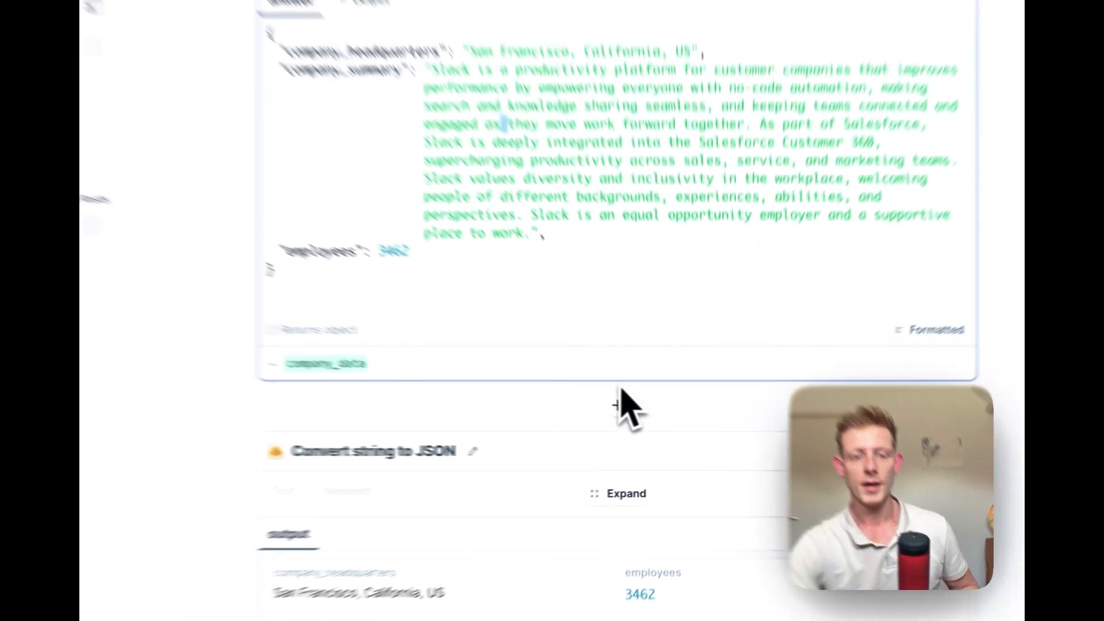
scroll(428, 377, down, 2)
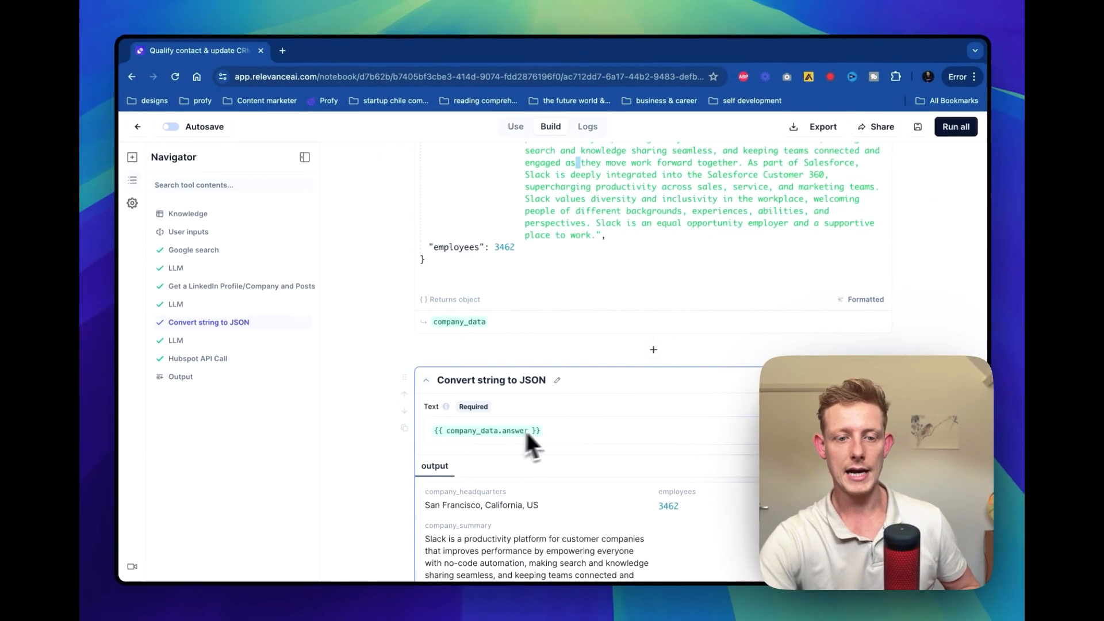
scroll(525, 429, down, 2)
scroll(548, 366, up, 4)
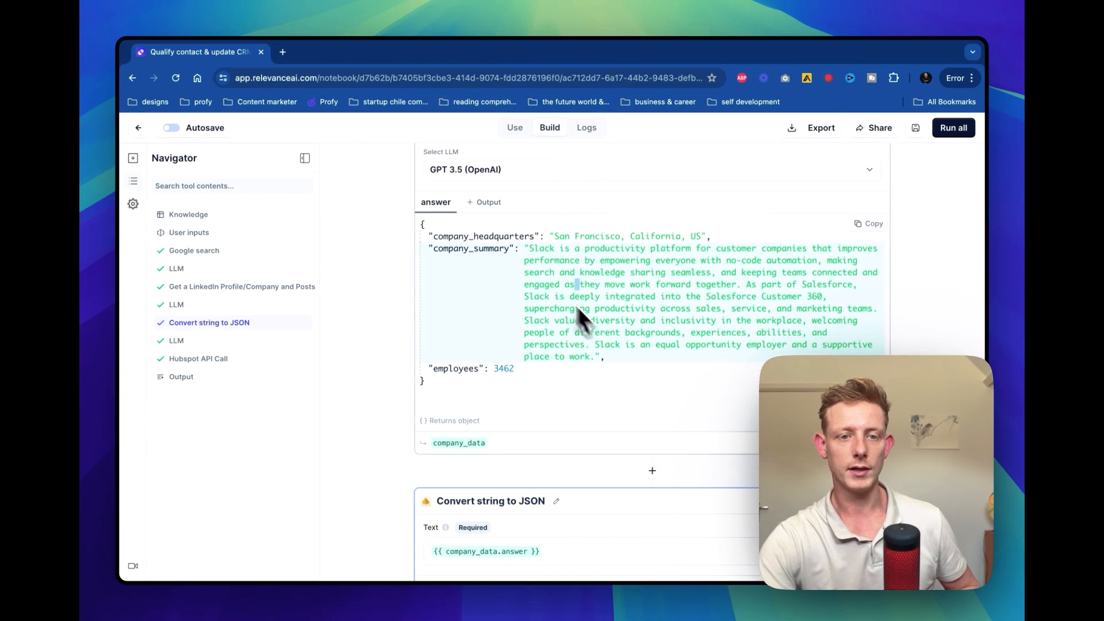
scroll(534, 321, down, 5)
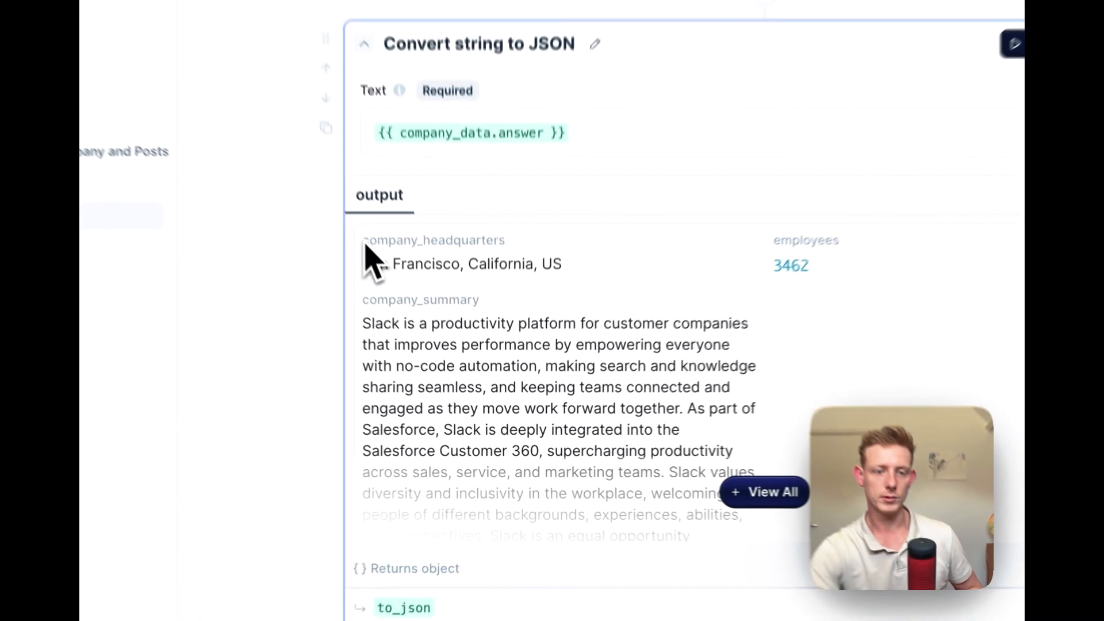
drag(426, 339, 513, 339)
drag(366, 243, 649, 246)
click(439, 280)
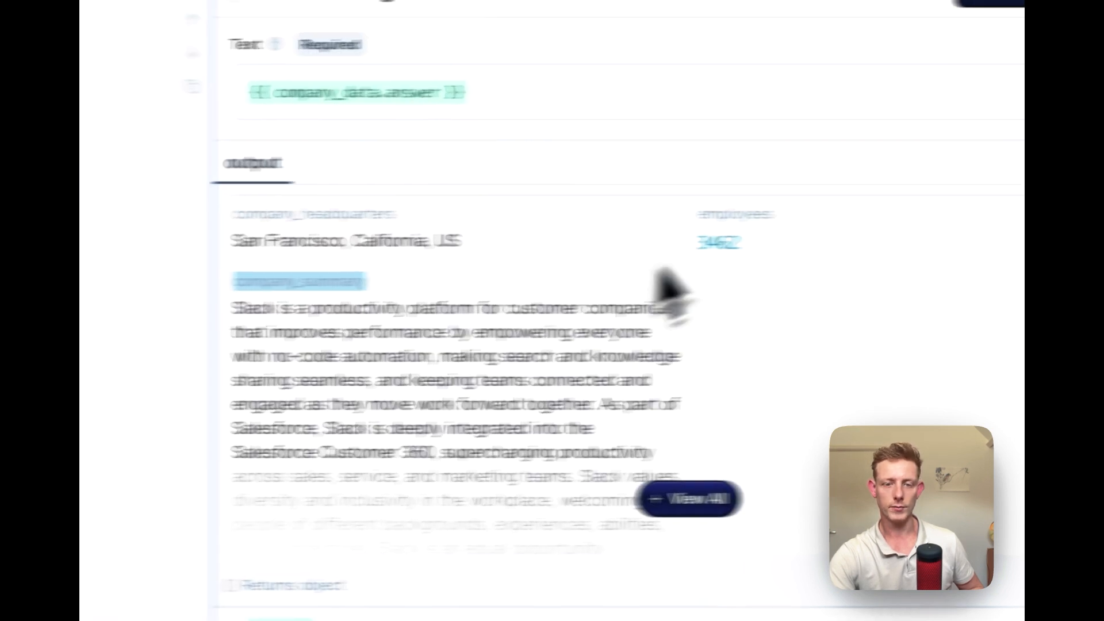
double_click(845, 213)
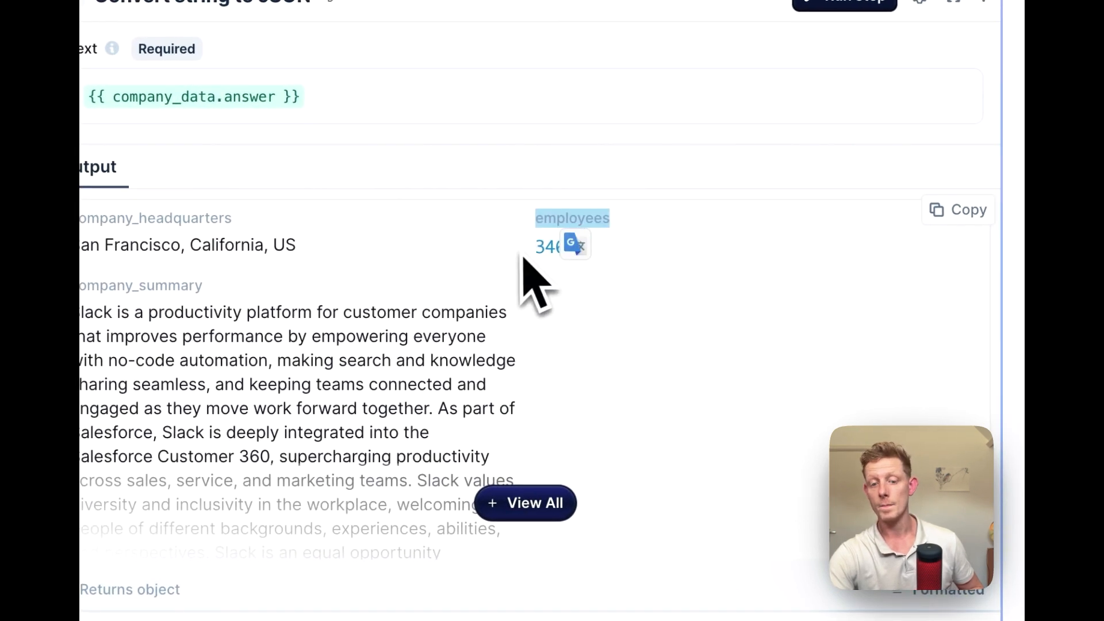
scroll(535, 282, down, 3)
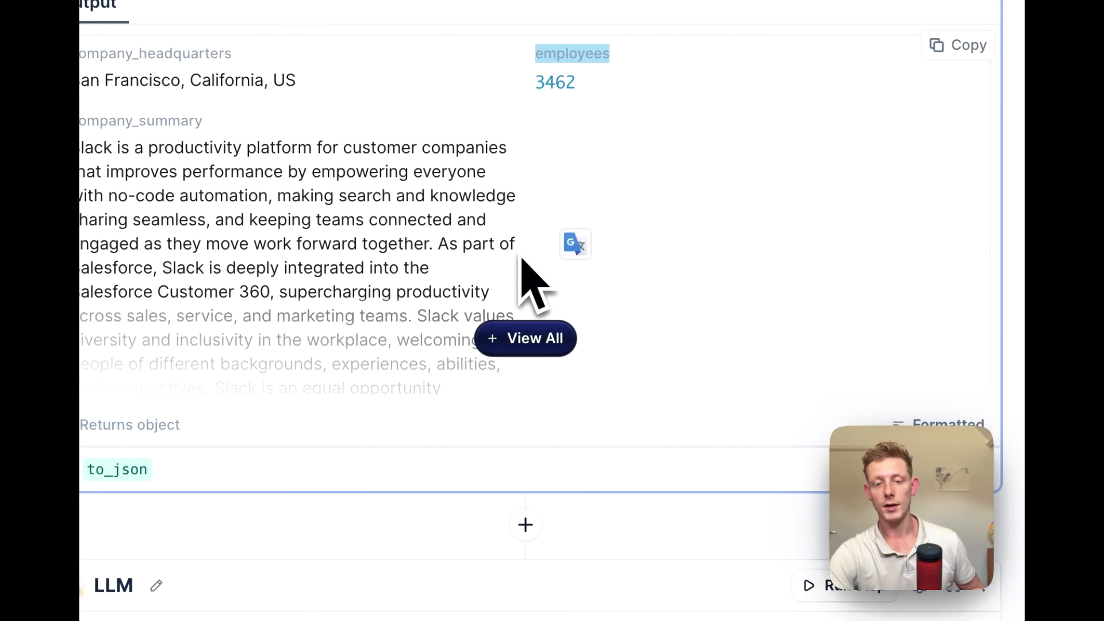
Expand the lead qualifier LLM prompt and highlight the US or Europe location and more than 9 employees criteria
scroll(552, 358, down, 4)
click(564, 409)
scroll(565, 425, down, 3)
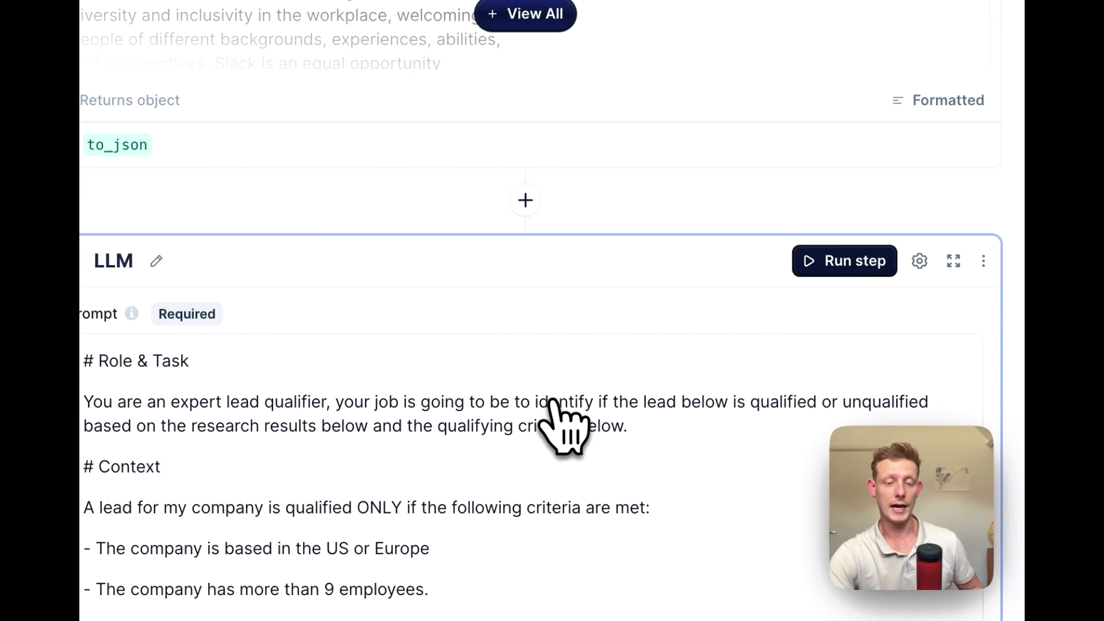
scroll(550, 402, down, 2)
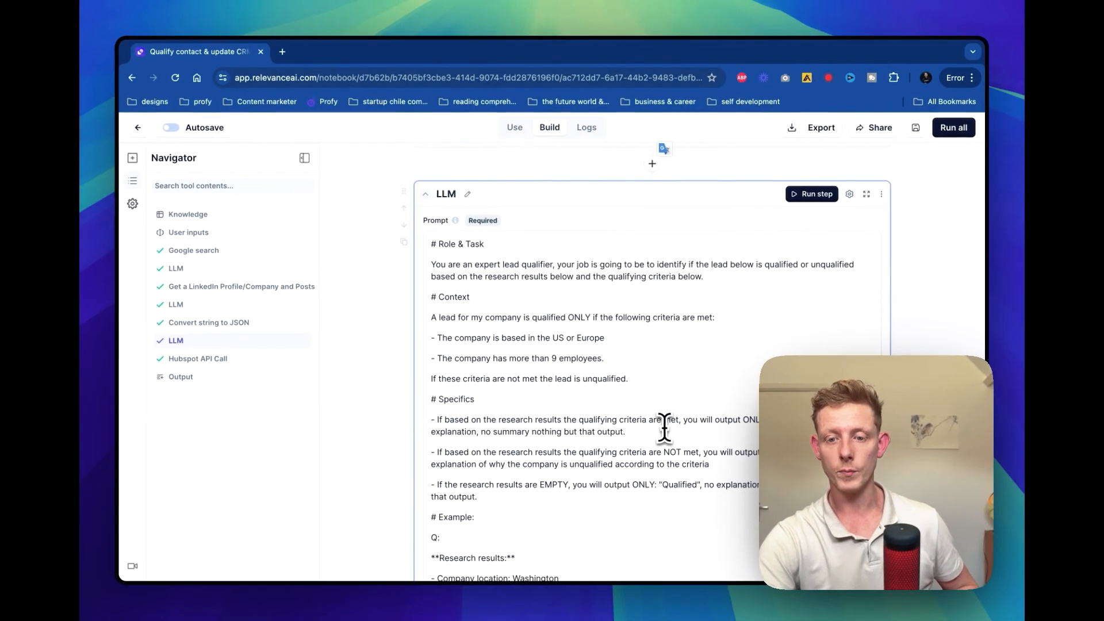
scroll(665, 427, down, 1)
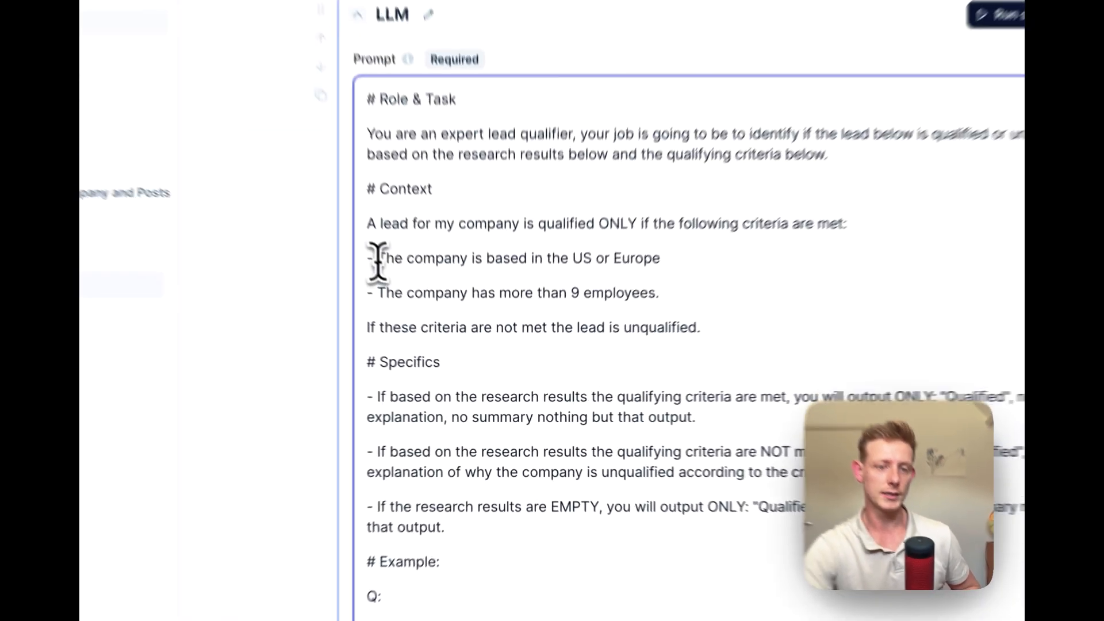
drag(436, 325, 606, 324)
drag(361, 269, 705, 275)
scroll(753, 395, down, 3)
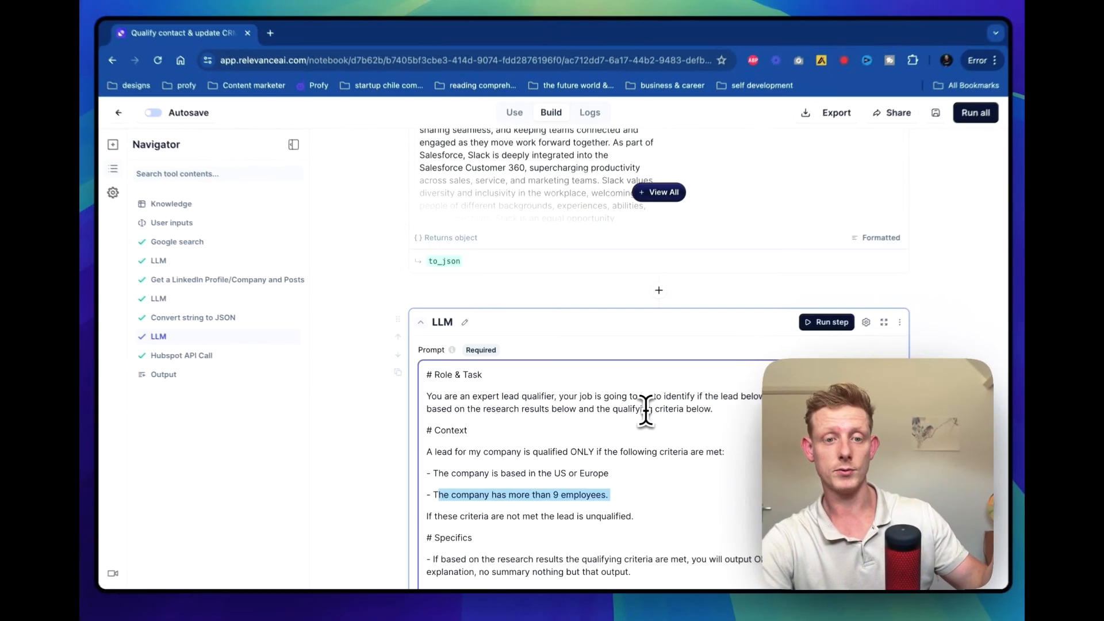
scroll(621, 391, up, 3)
scroll(629, 438, down, 8)
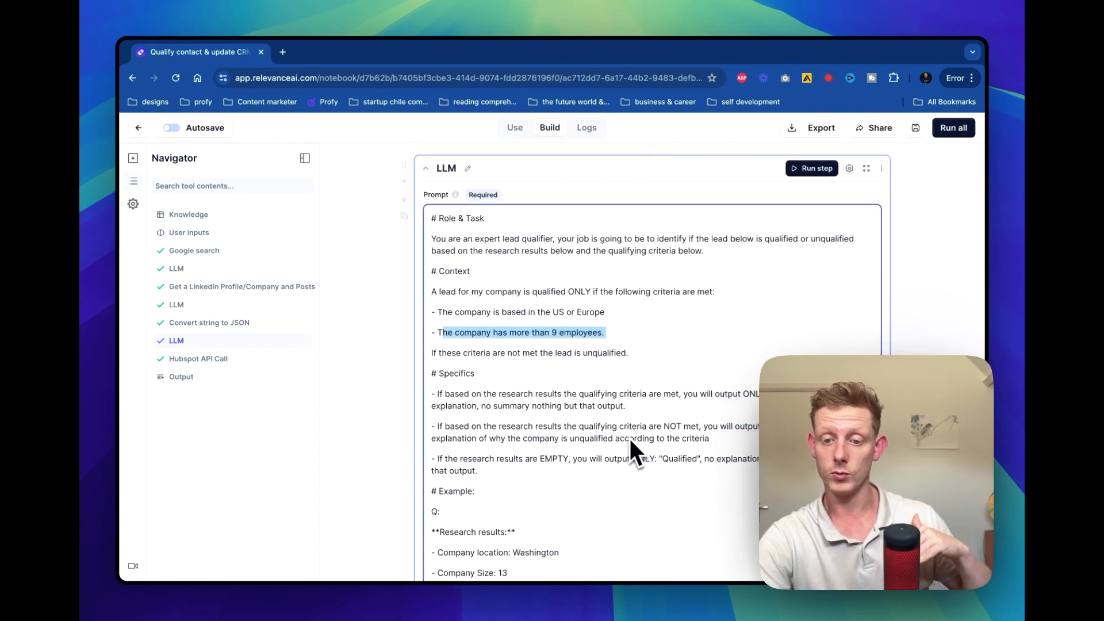
Review the lead qualifier's research result variables and model, and highlight its answer
scroll(629, 438, down, 10)
scroll(595, 290, down, 2)
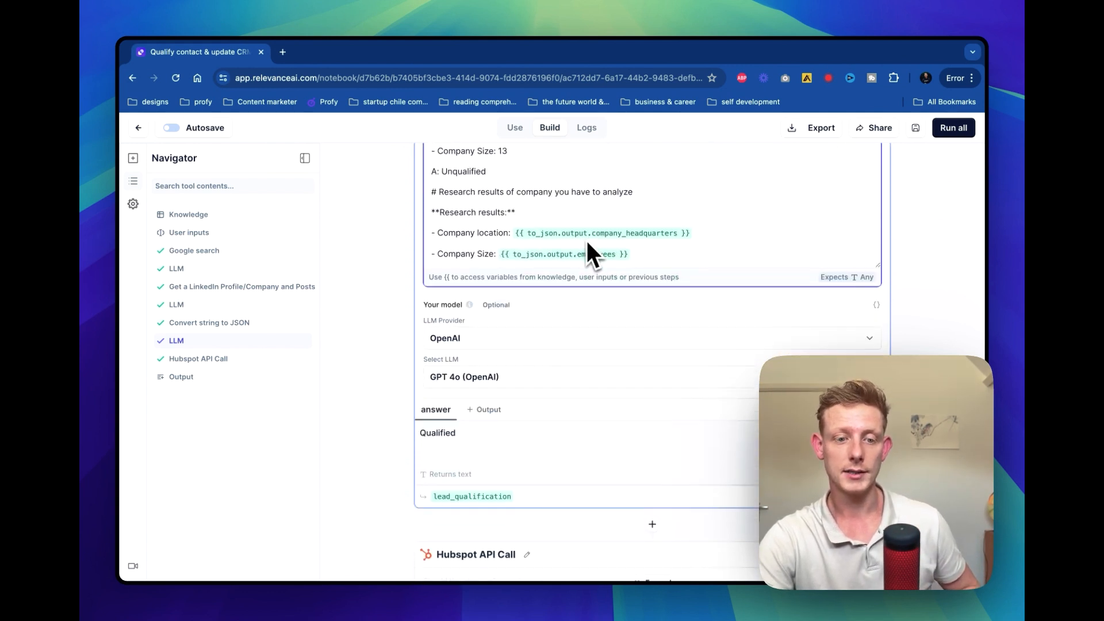
double_click(440, 433)
scroll(697, 197, up, 8)
scroll(700, 201, down, 11)
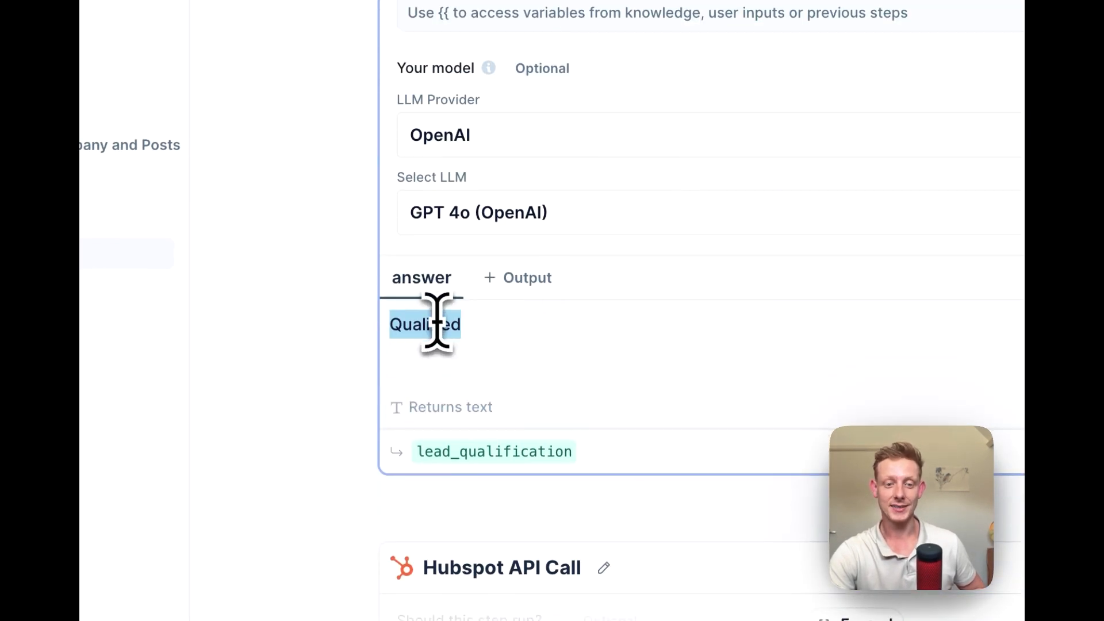
Open the Tool output configuration in manual mode and remove the lead_qualification_answer output
scroll(563, 315, down, 10)
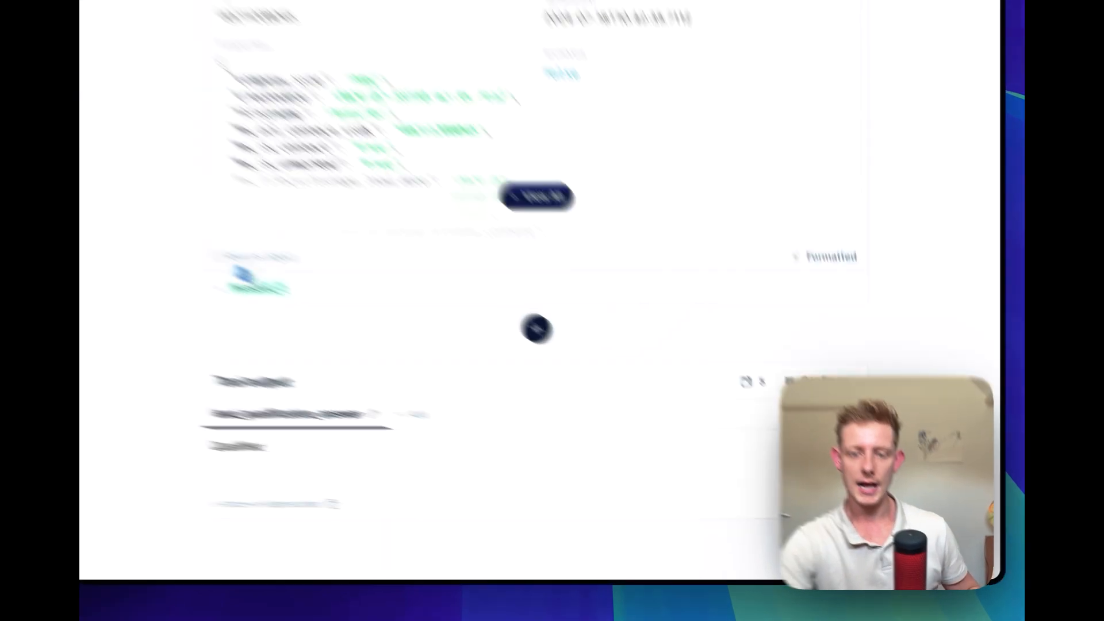
click(859, 440)
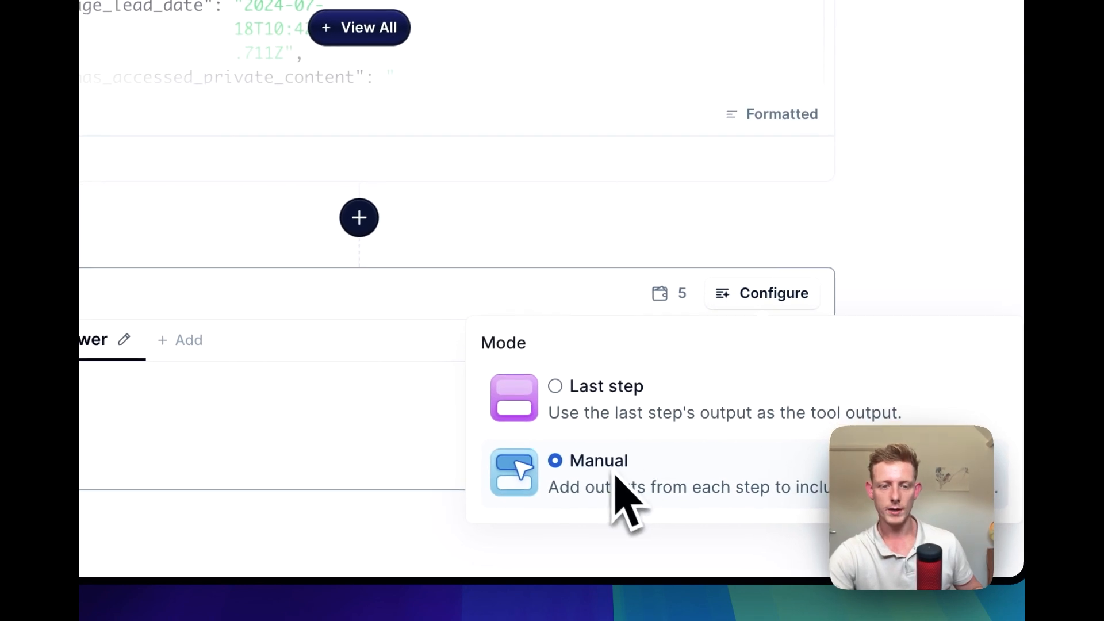
scroll(598, 264, up, 5)
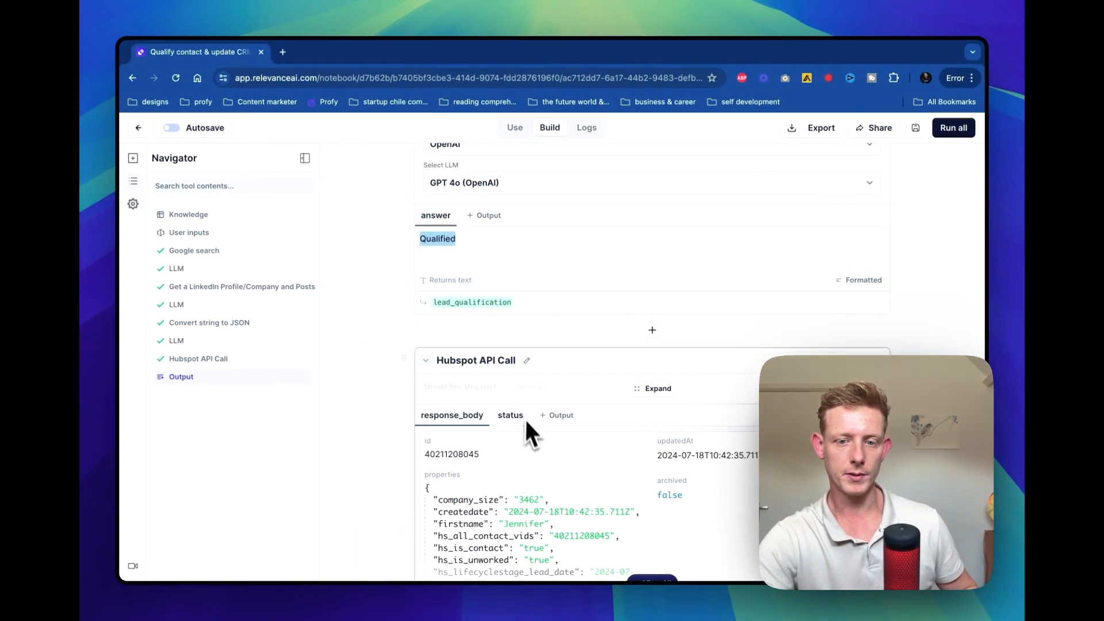
scroll(525, 423, down, 3)
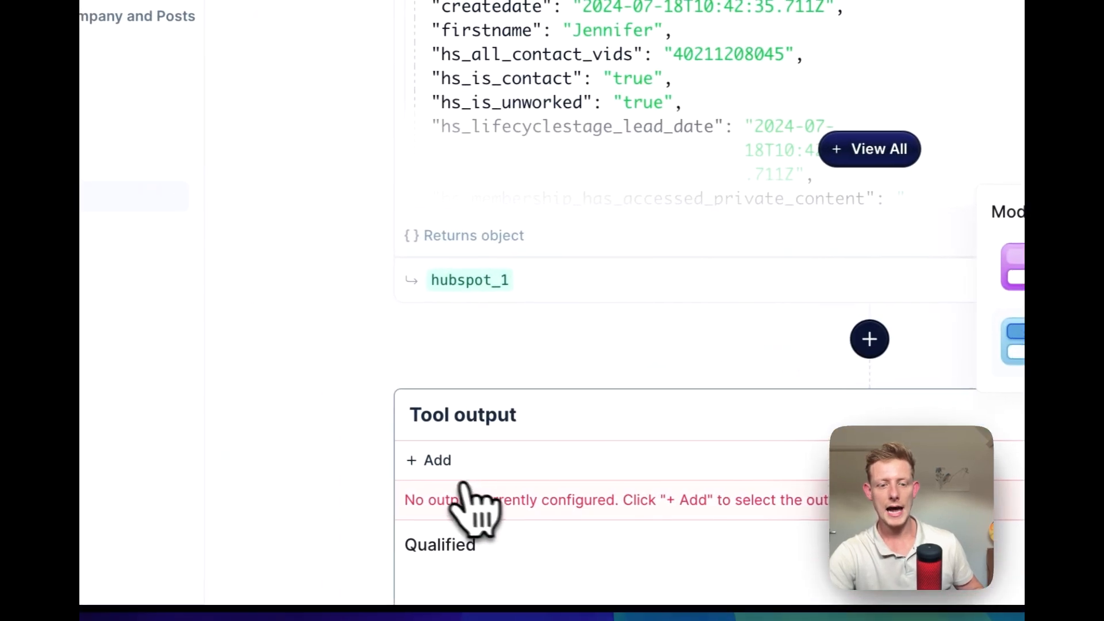
Add lead_qualification.answer as the tool's output from the list of available step variables
scroll(368, 497, down, 2)
click(361, 369)
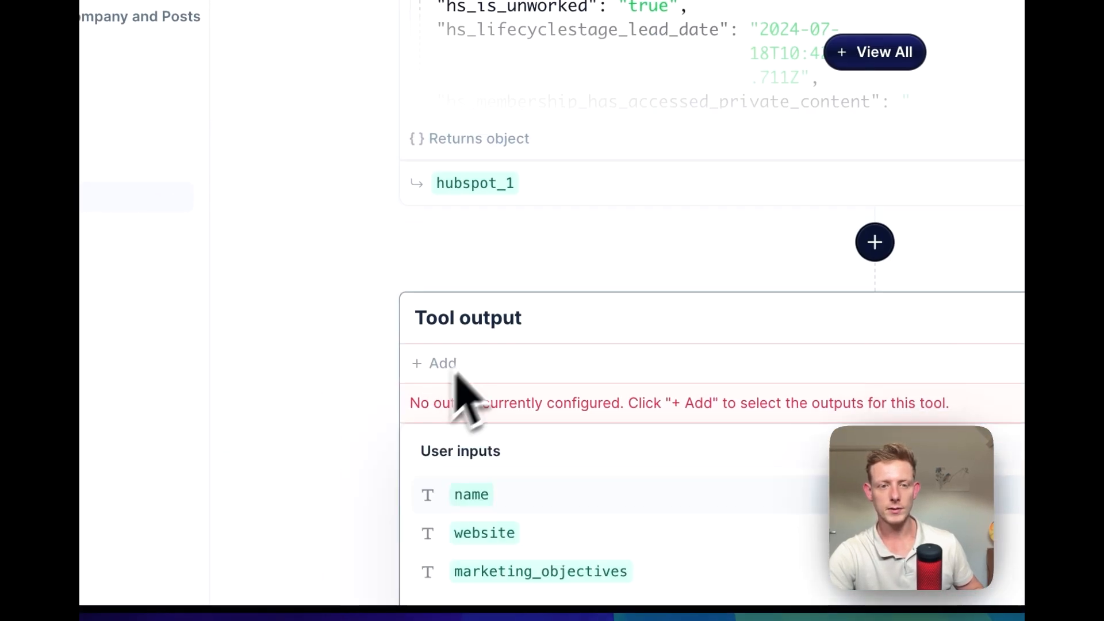
scroll(615, 234, up, 5)
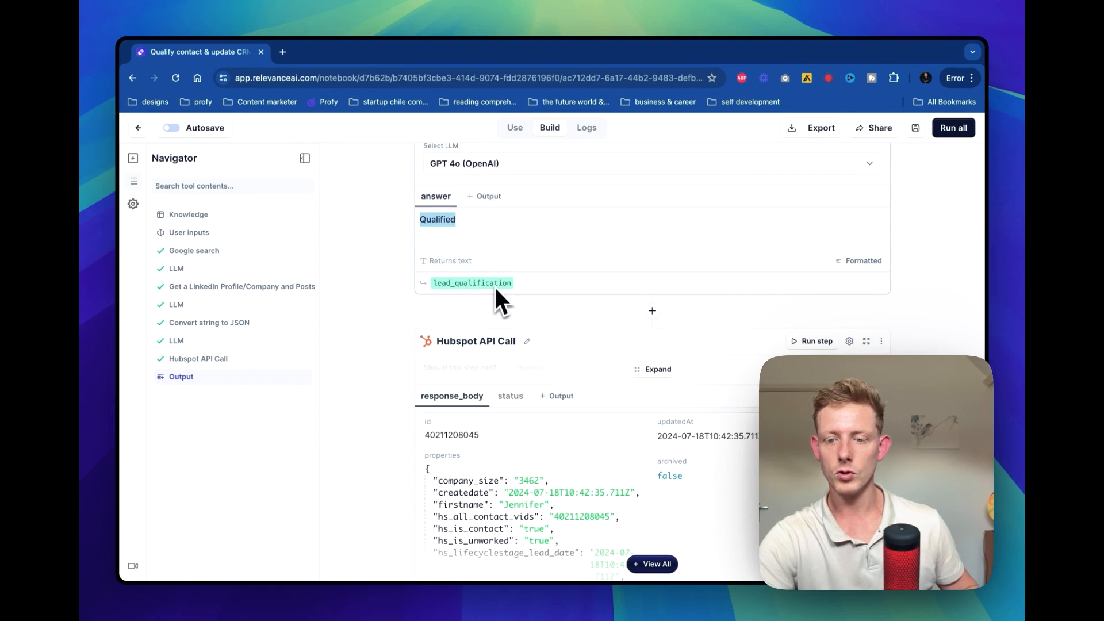
scroll(512, 328, down, 5)
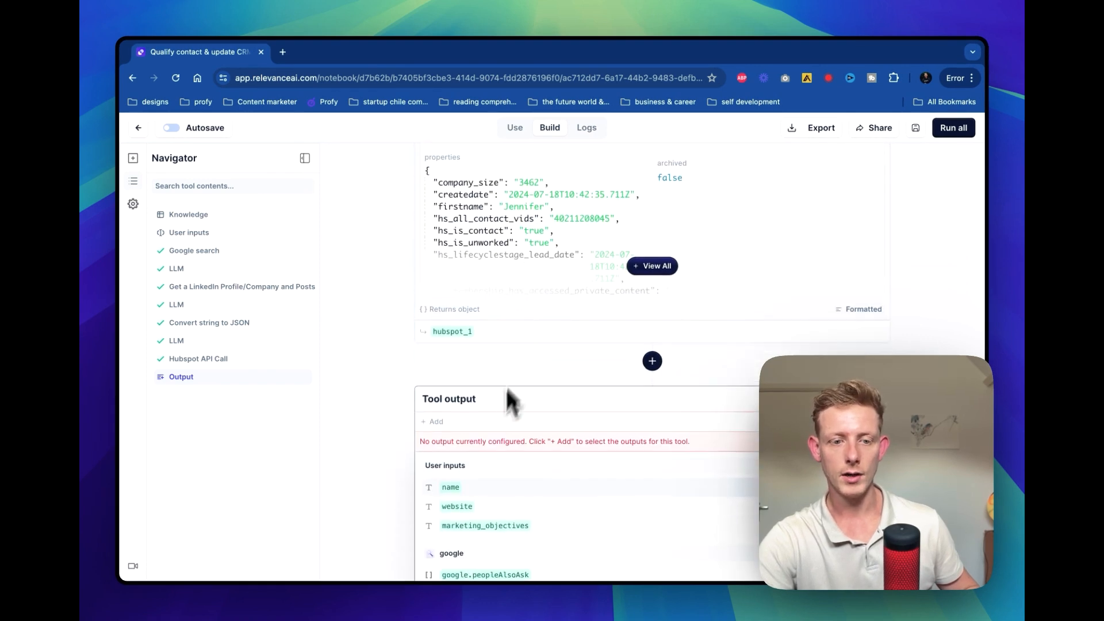
scroll(474, 490, down, 15)
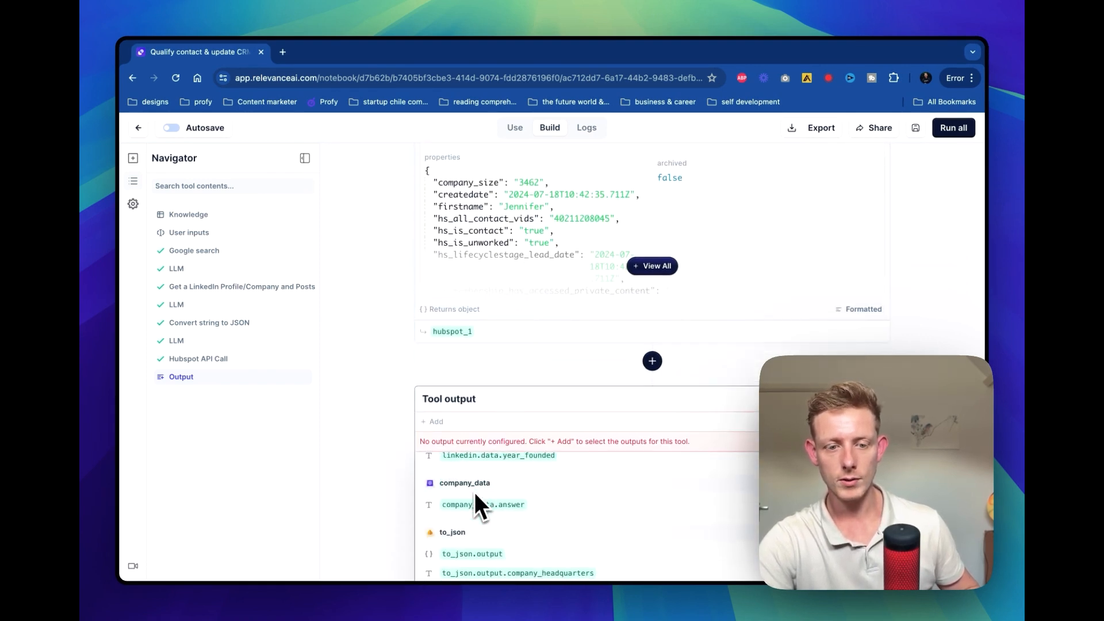
scroll(497, 396, up, 15)
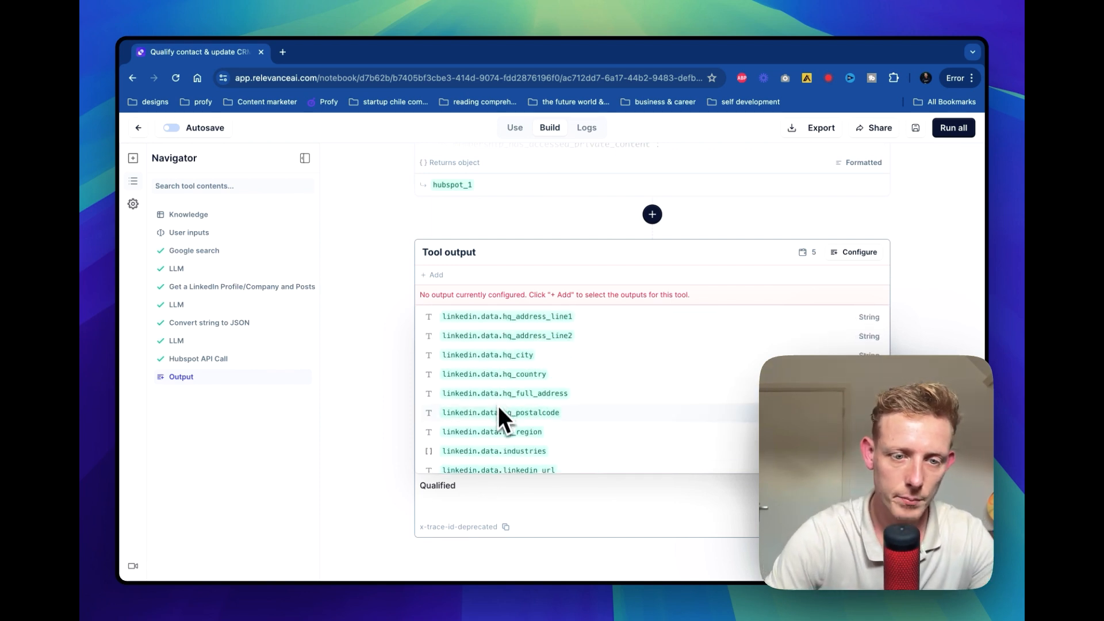
scroll(496, 411, up, 5)
scroll(487, 339, down, 5)
scroll(491, 355, down, 10)
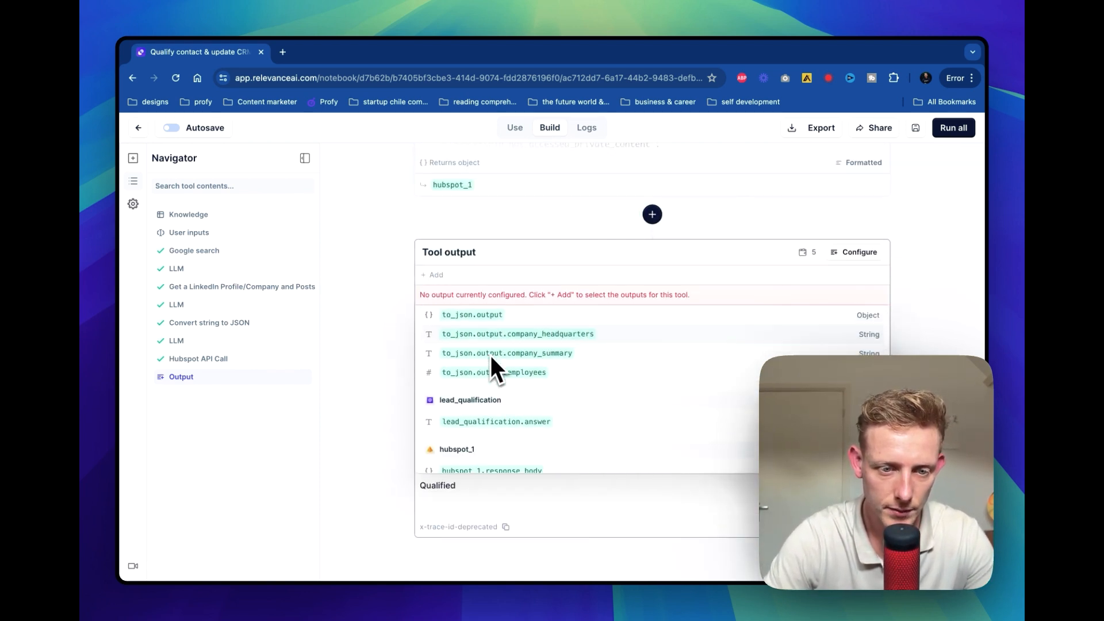
click(496, 399)
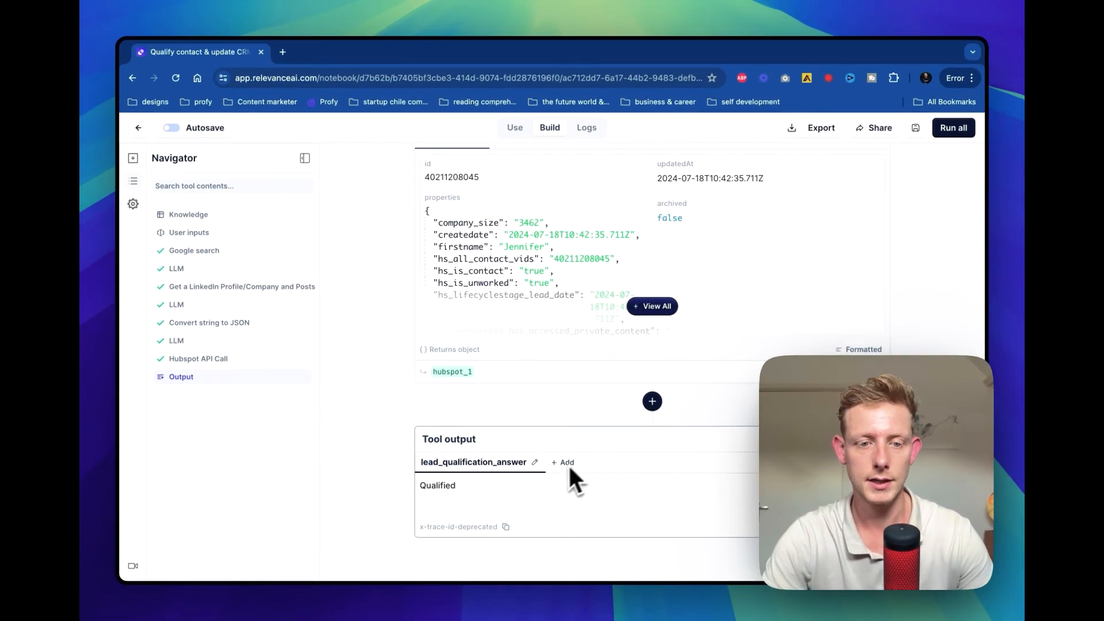
Expand the Hubspot API Call step and examine its run condition and the options for managing conditions
scroll(584, 369, up, 5)
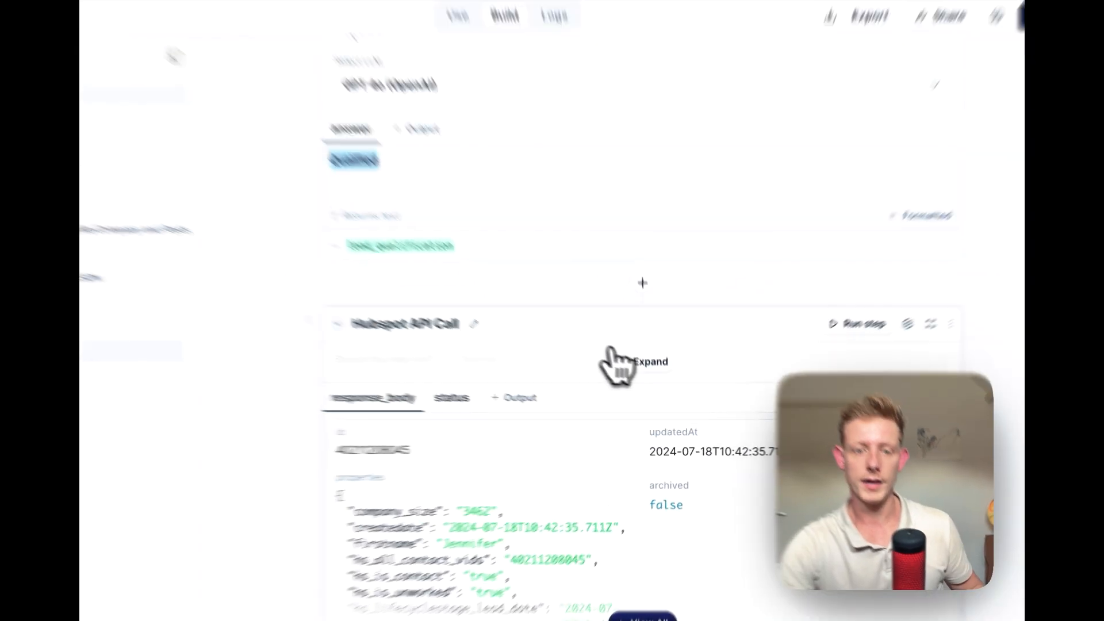
click(638, 385)
click(786, 256)
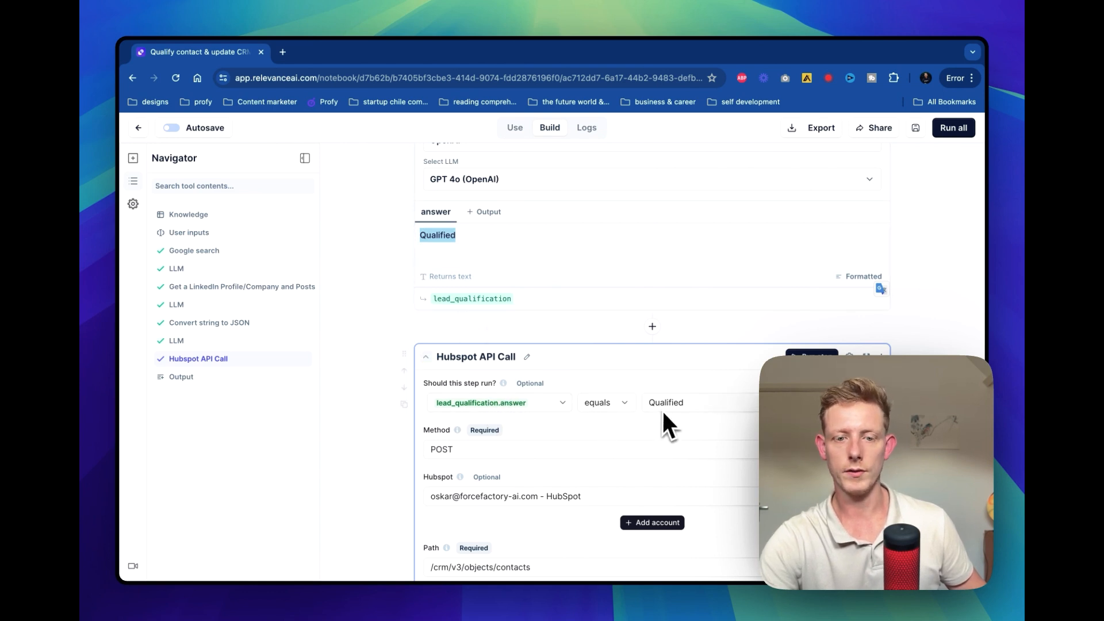
scroll(658, 412, down, 3)
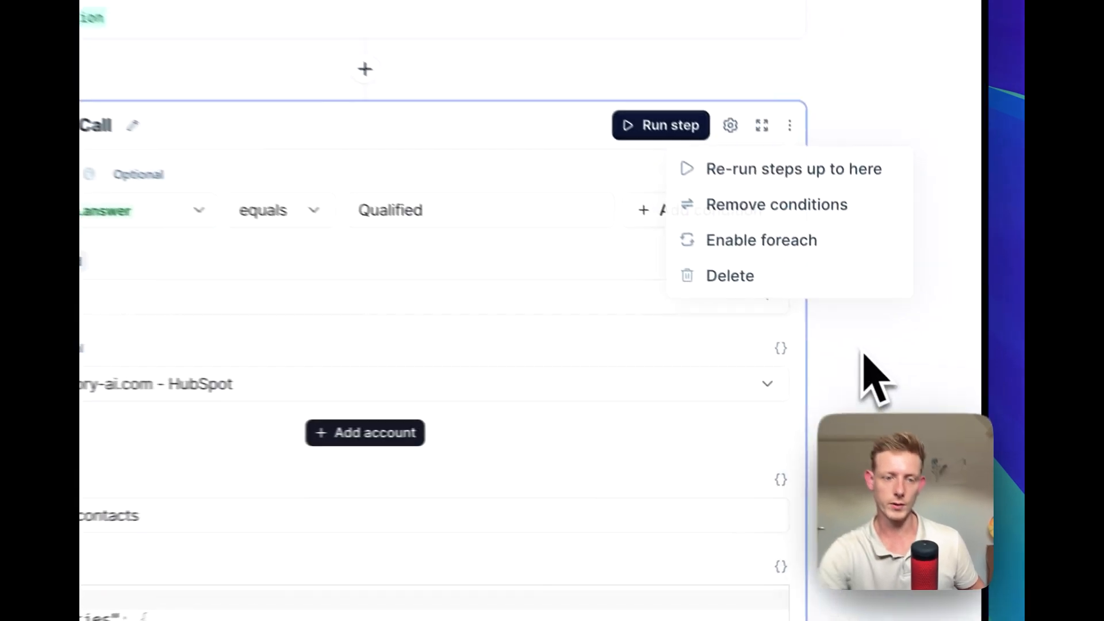
click(920, 396)
Examine the Hubspot API Call step's run condition, request method, connected account and contacts path
scroll(919, 395, down, 2)
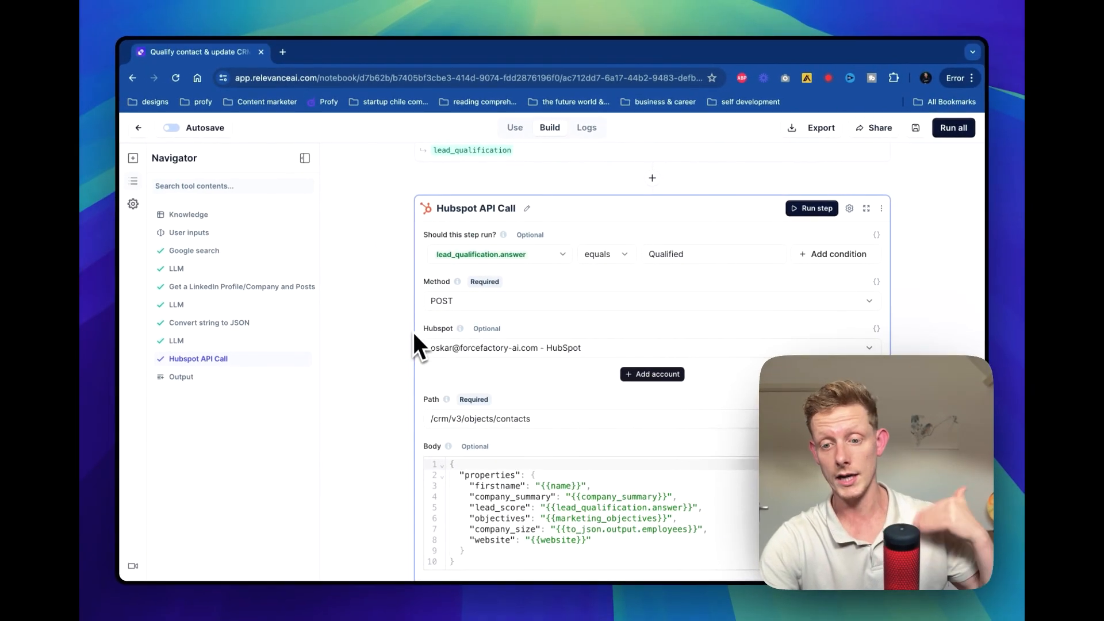
scroll(412, 331, down, 2)
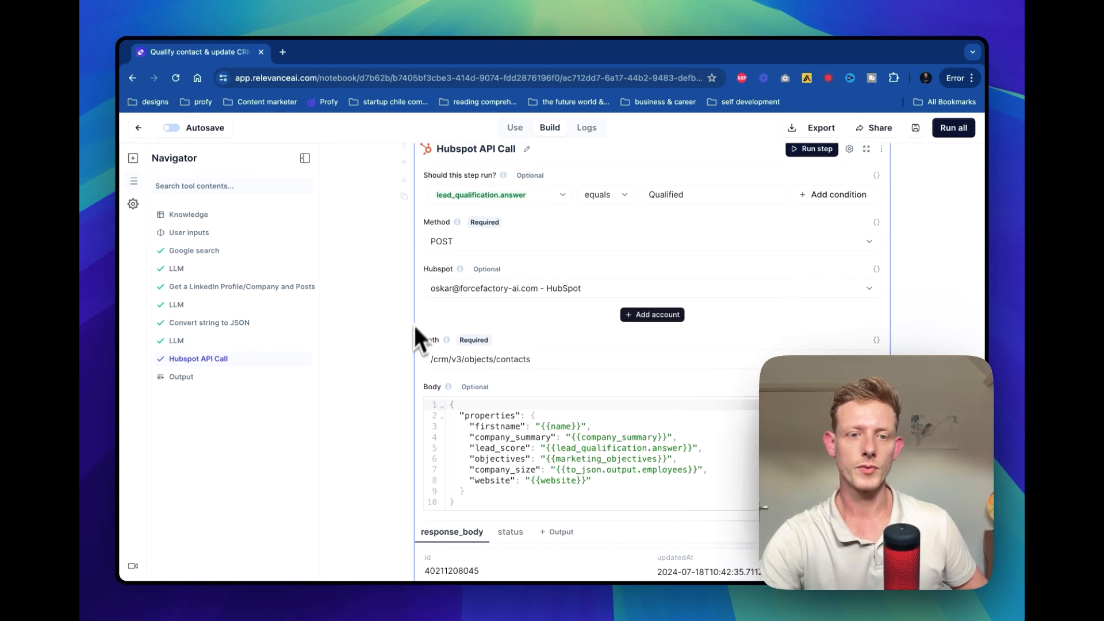
scroll(398, 264, down, 1)
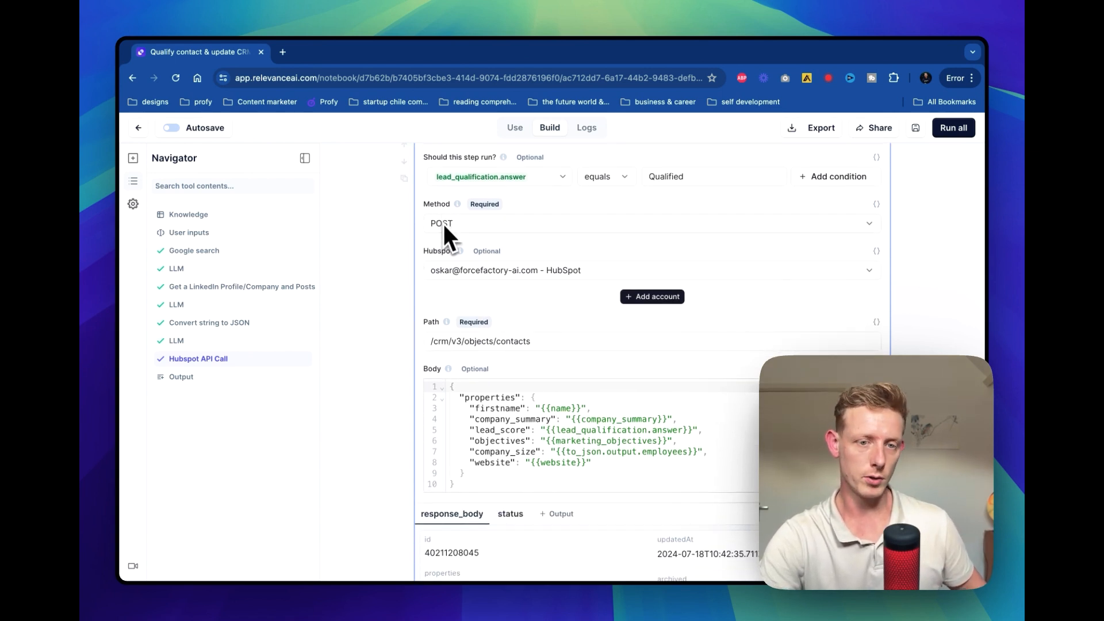
scroll(494, 294, down, 1)
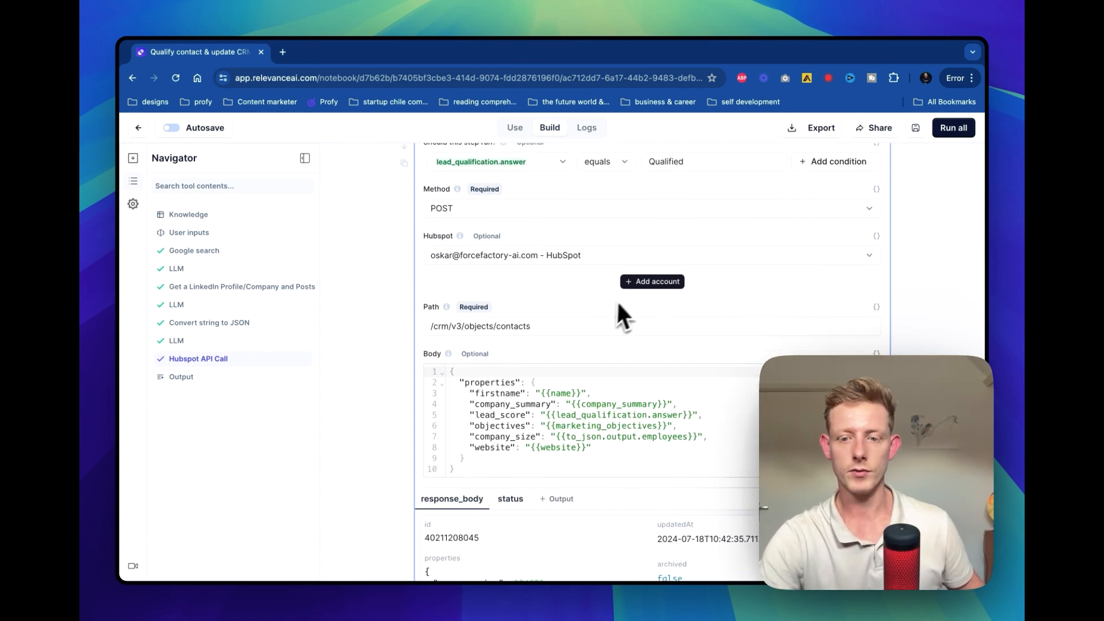
scroll(575, 293, up, 2)
scroll(637, 356, down, 1)
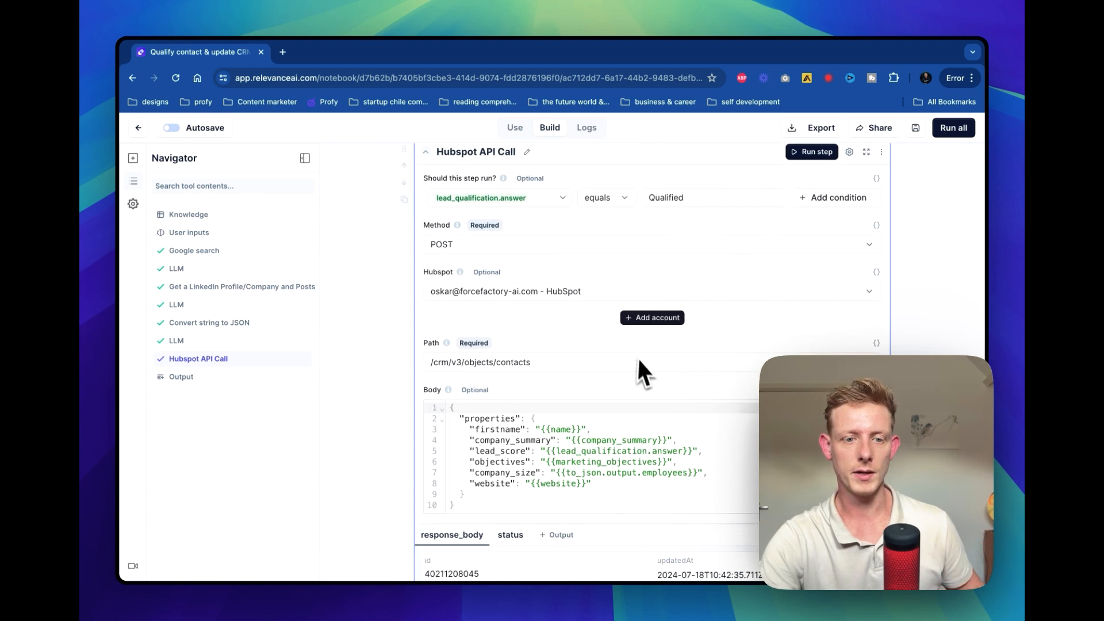
scroll(638, 361, down, 1)
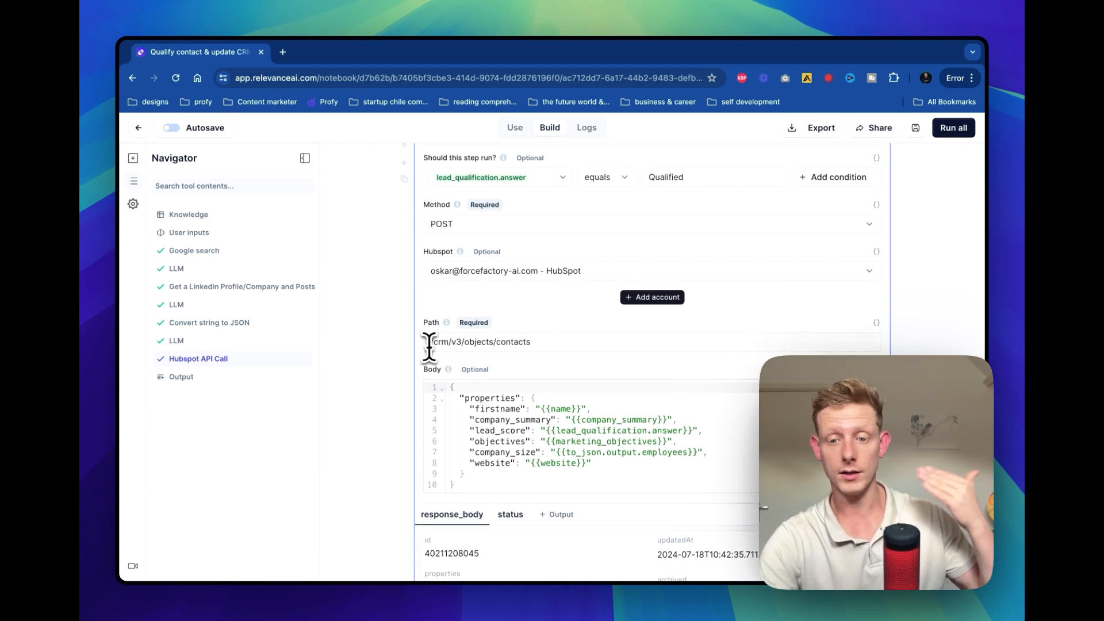
scroll(537, 345, down, 3)
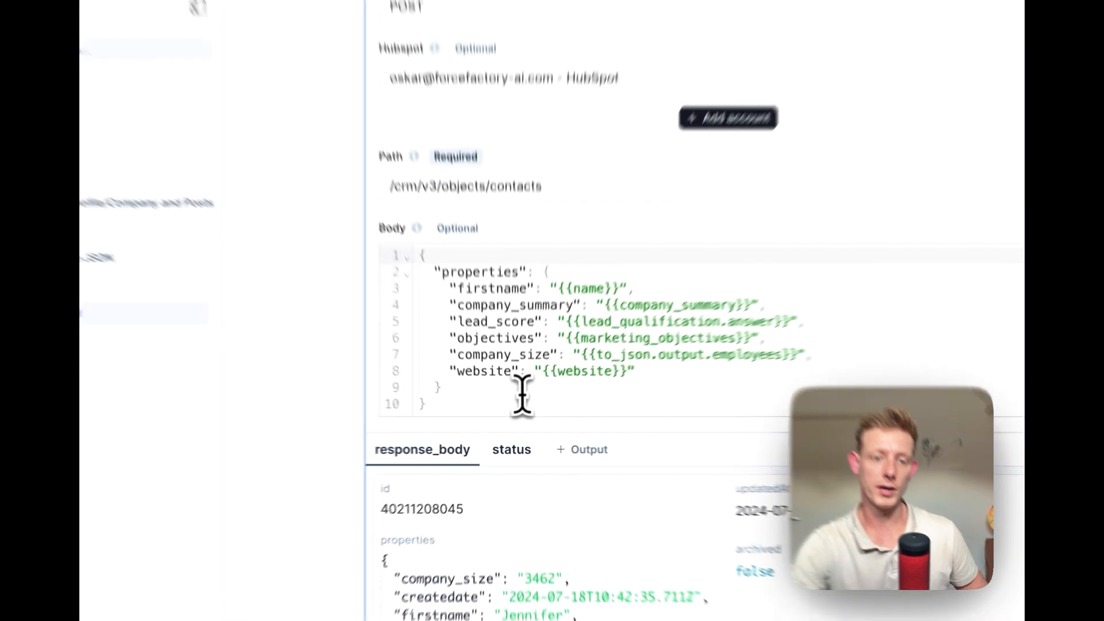
Review the property mappings in the Hubspot API Call body, including firstname and website, and check the step's response output
click(515, 415)
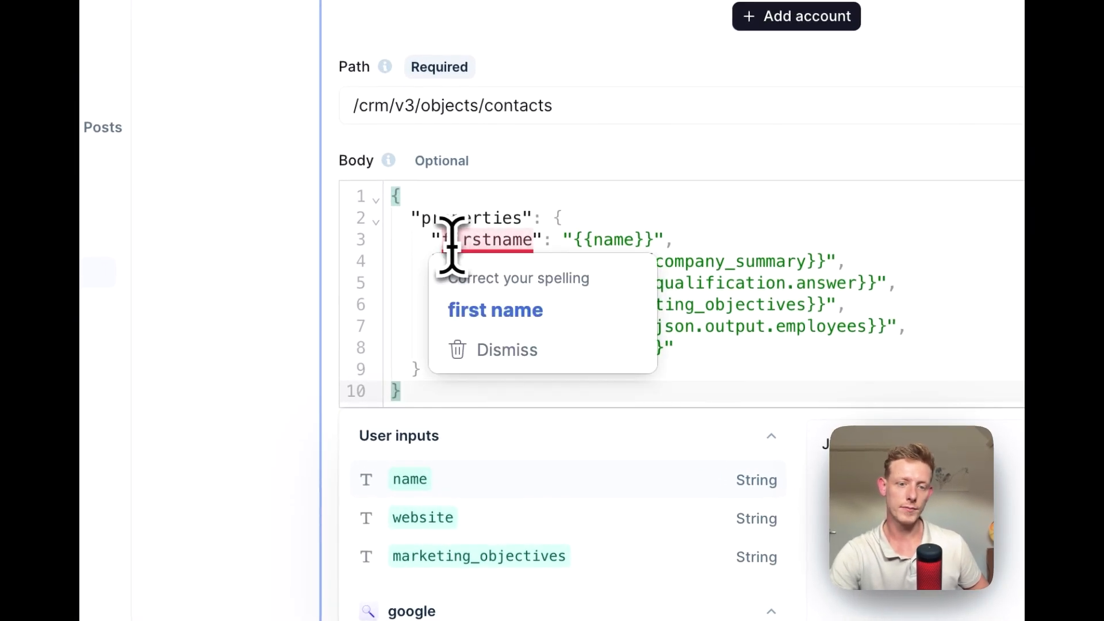
click(454, 241)
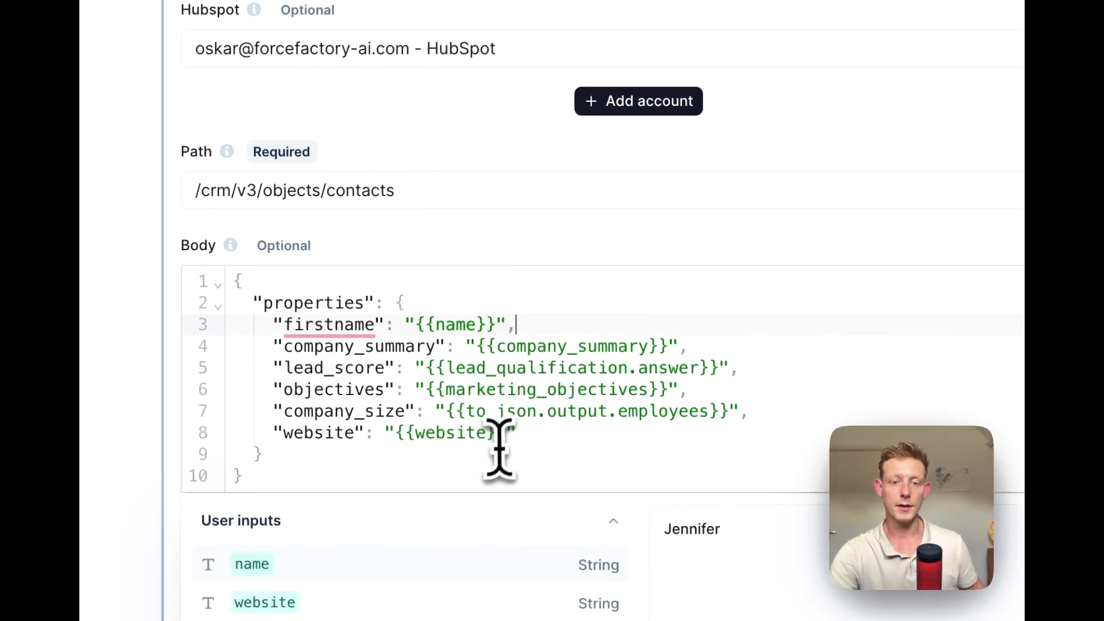
click(546, 434)
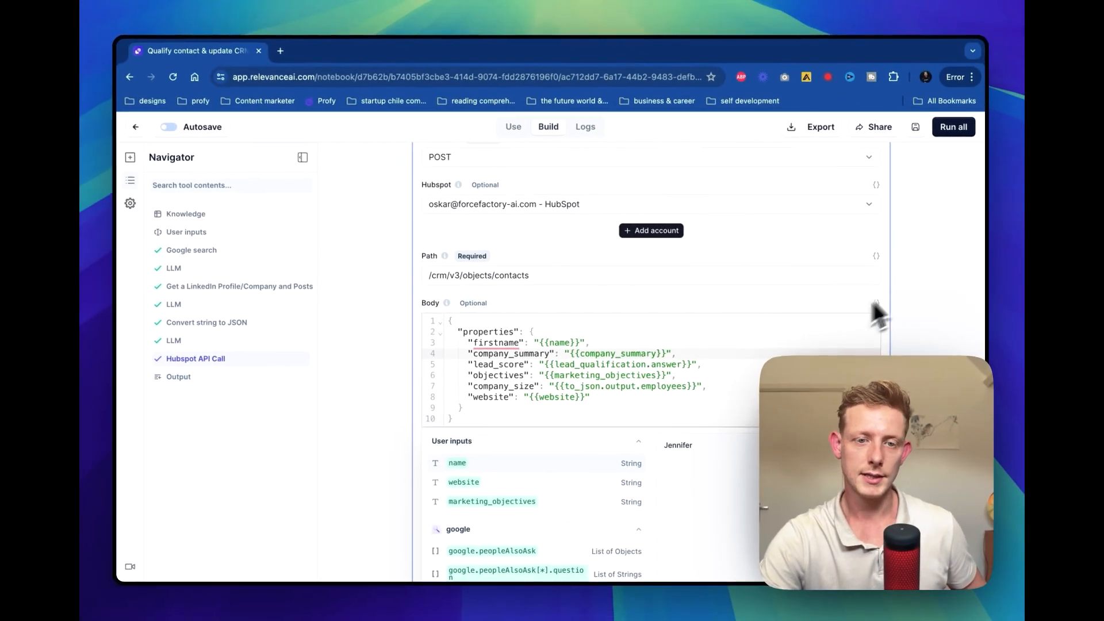
scroll(915, 287, up, 5)
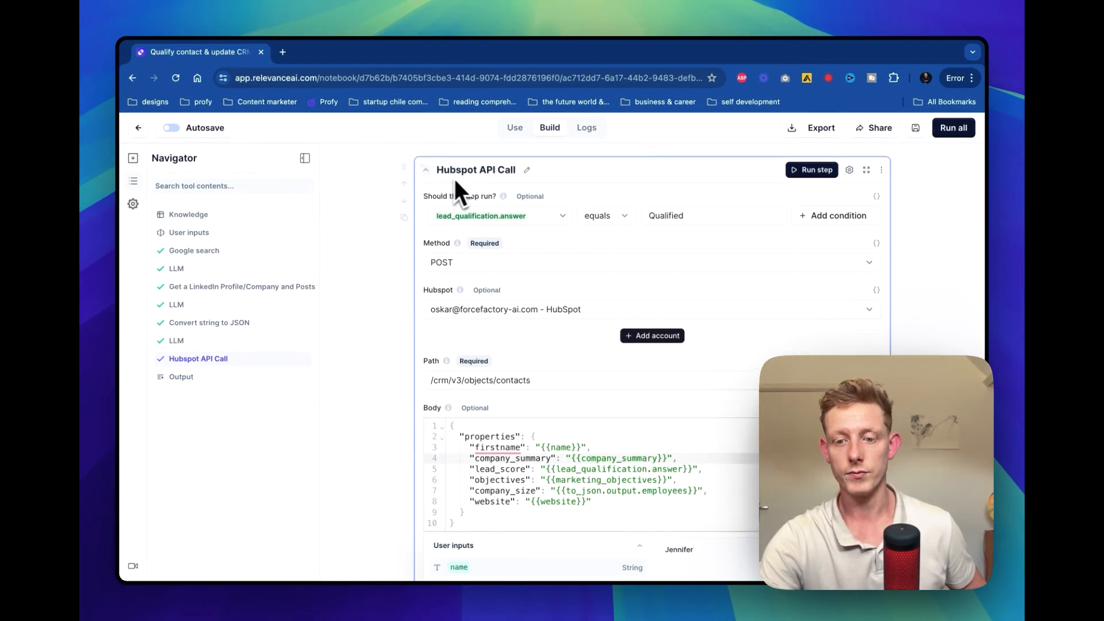
scroll(405, 354, down, 1)
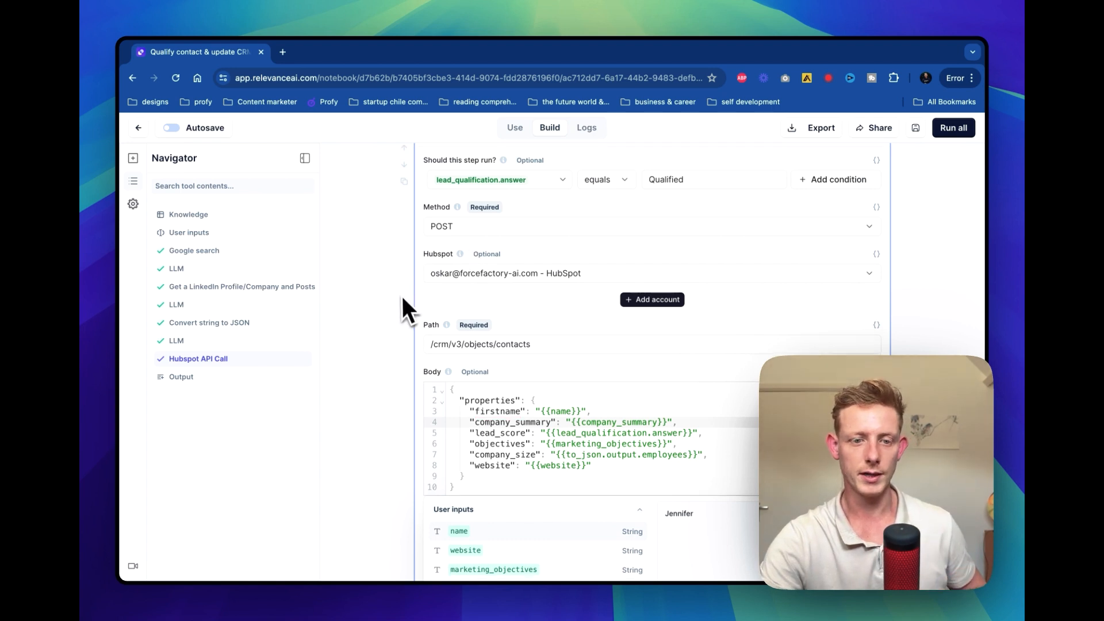
scroll(385, 349, down, 10)
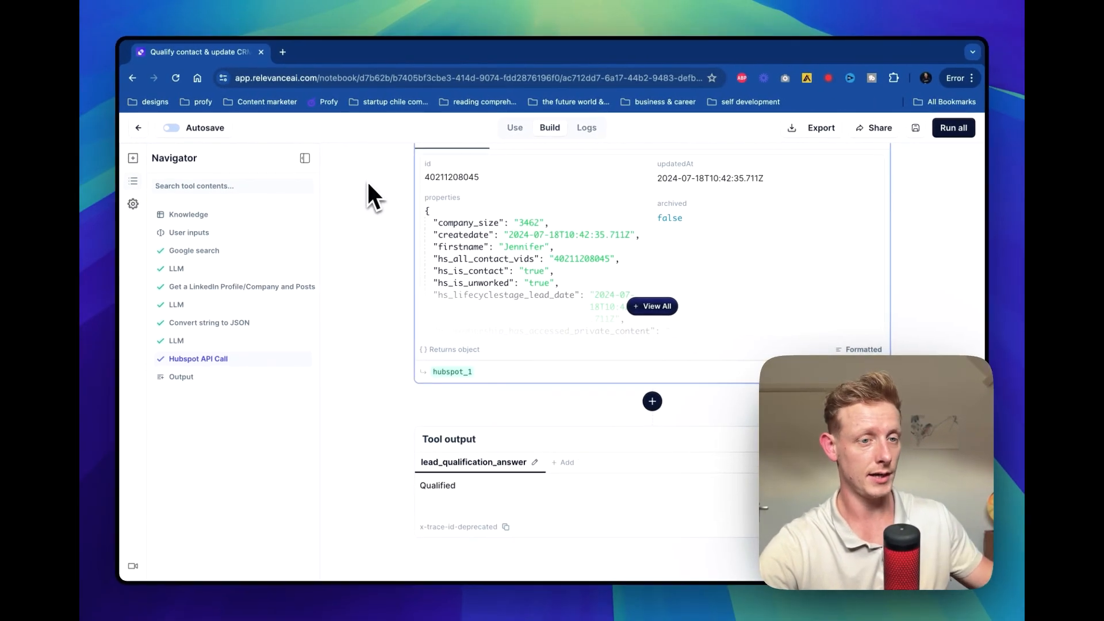
Leave the tool without saving changes and open the Custom actions (GPTs) setup from the new tool page
click(139, 128)
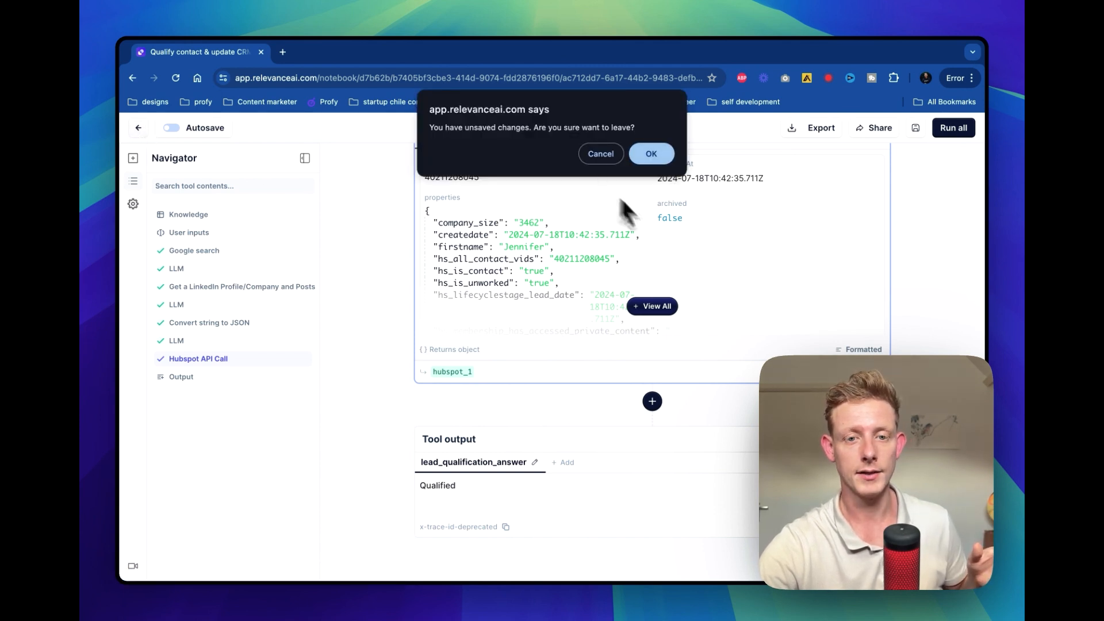
click(653, 158)
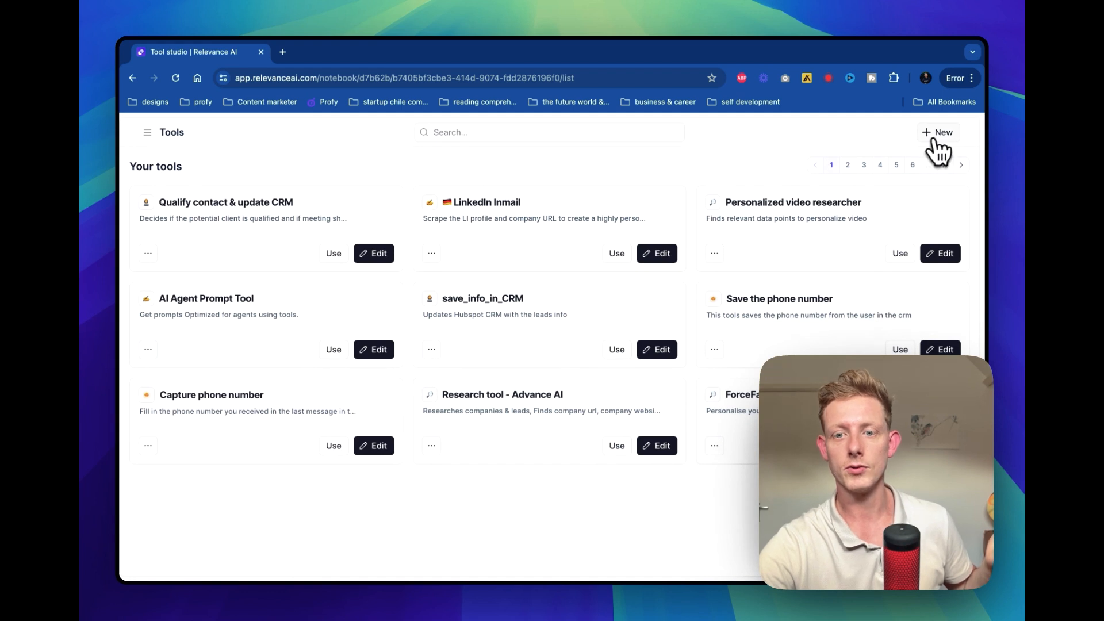
click(937, 138)
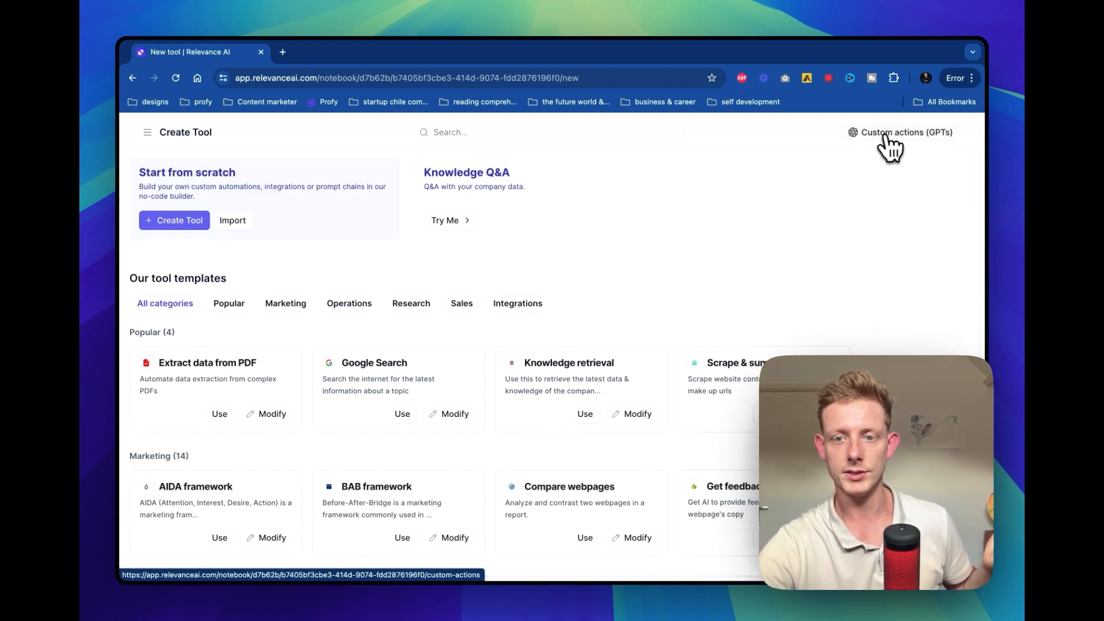
click(889, 136)
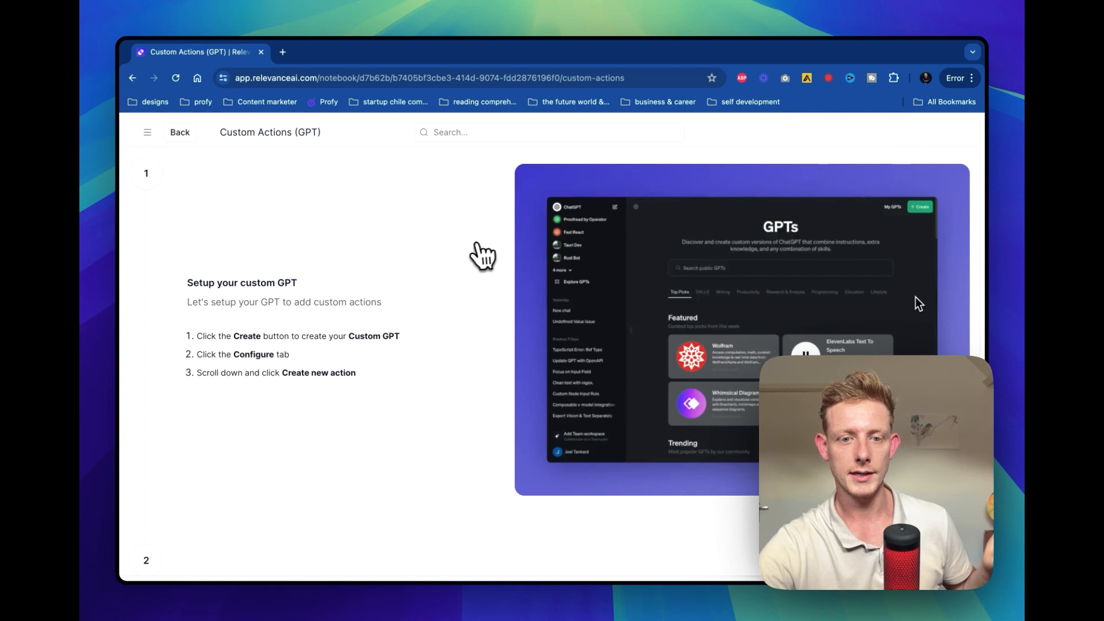
Select the Qualify contact & update CRM tool for the custom action and set its authorization method to Custom Auth
scroll(475, 247, down, 5)
scroll(480, 256, down, 3)
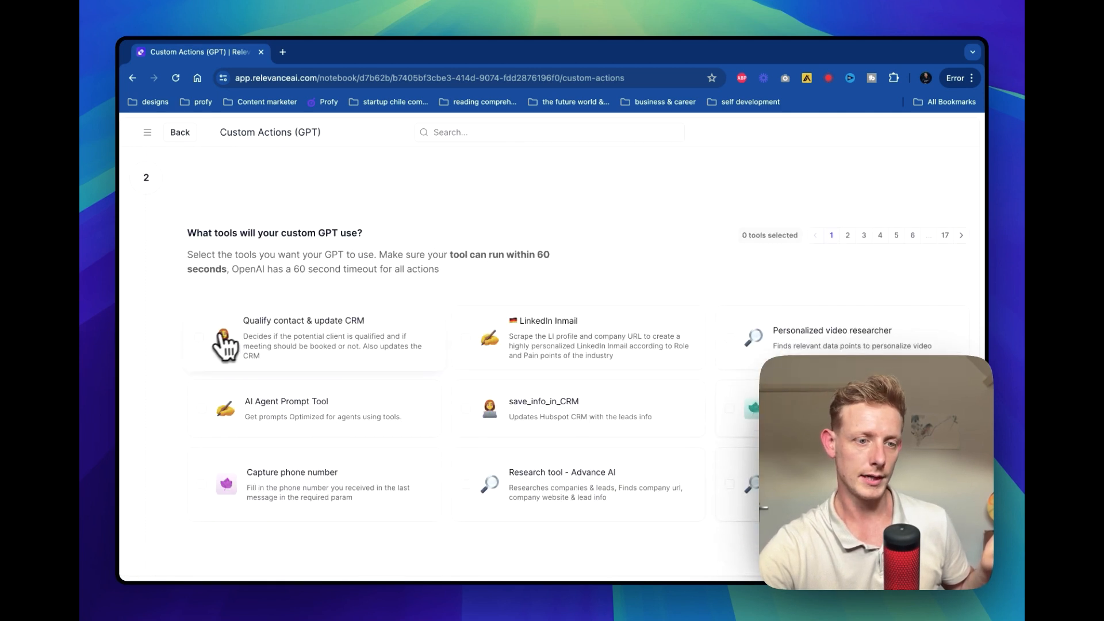
click(204, 338)
scroll(351, 258, down, 10)
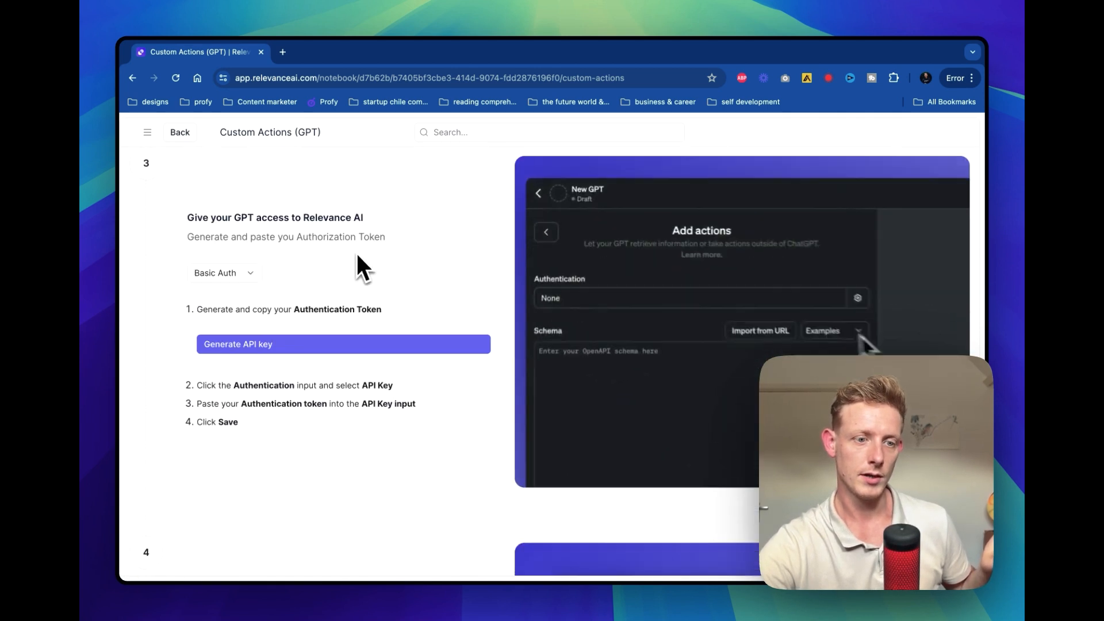
click(224, 228)
click(254, 293)
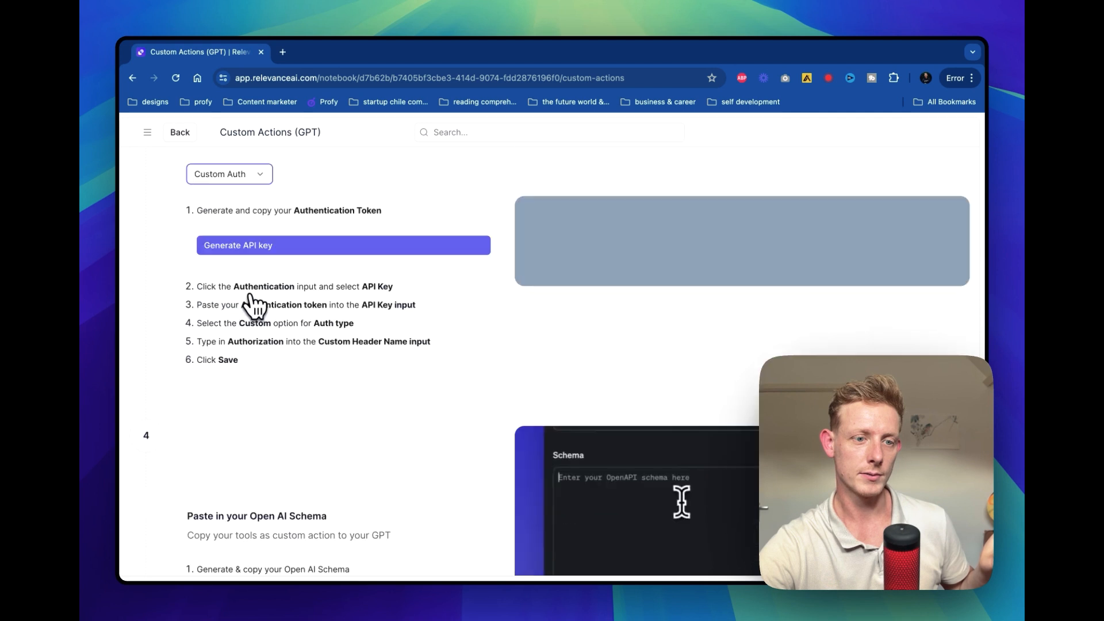
scroll(438, 230, up, 2)
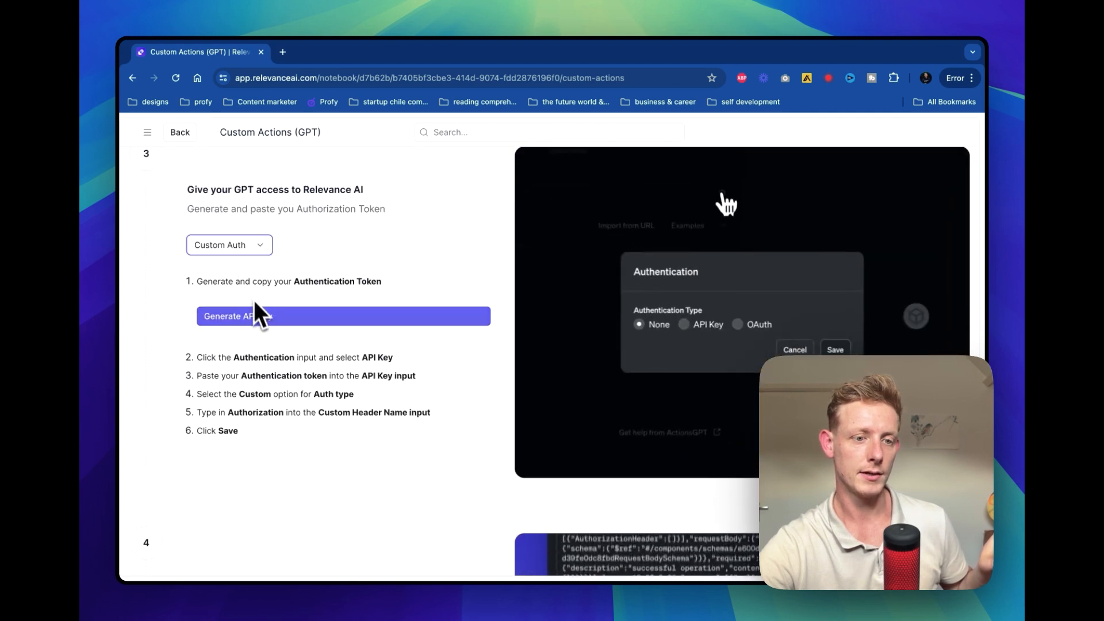
Generate the Open API schema for the selected tool and copy it
scroll(345, 339, down, 7)
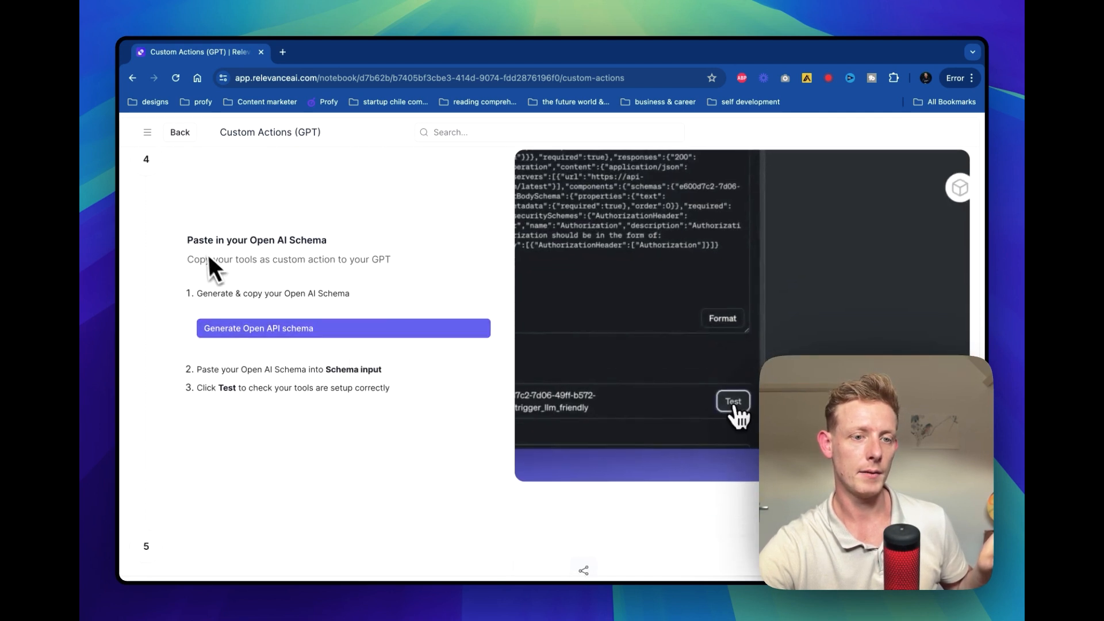
click(278, 336)
click(468, 297)
Switch to the Sales AI Agent FF in Agentive and delete its existing qualification tool
key(ctrl+Left)
click(190, 53)
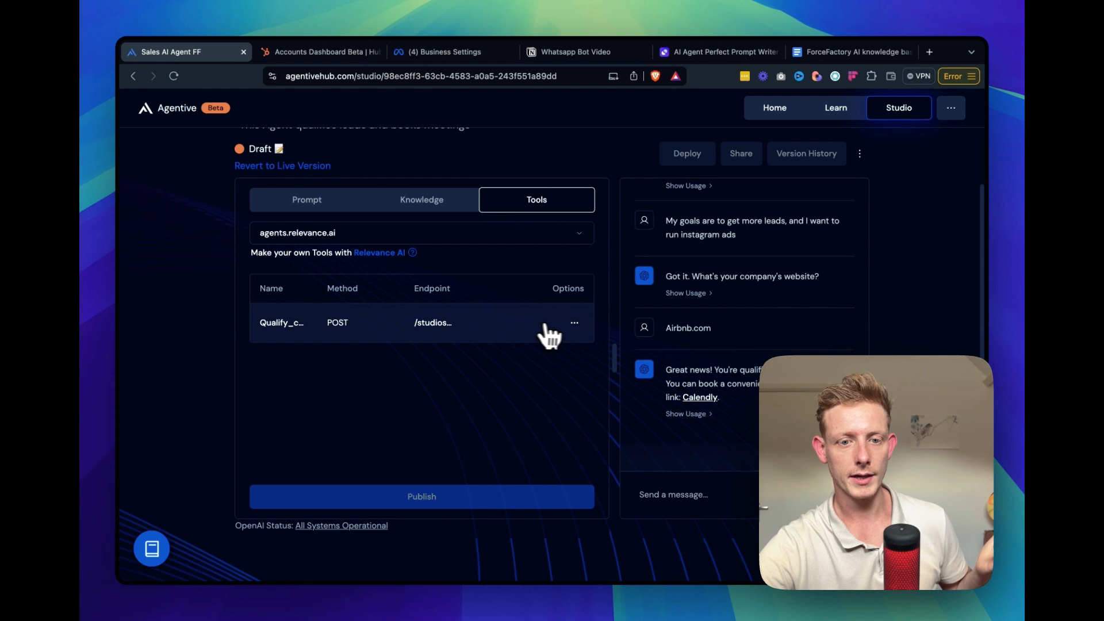
click(574, 323)
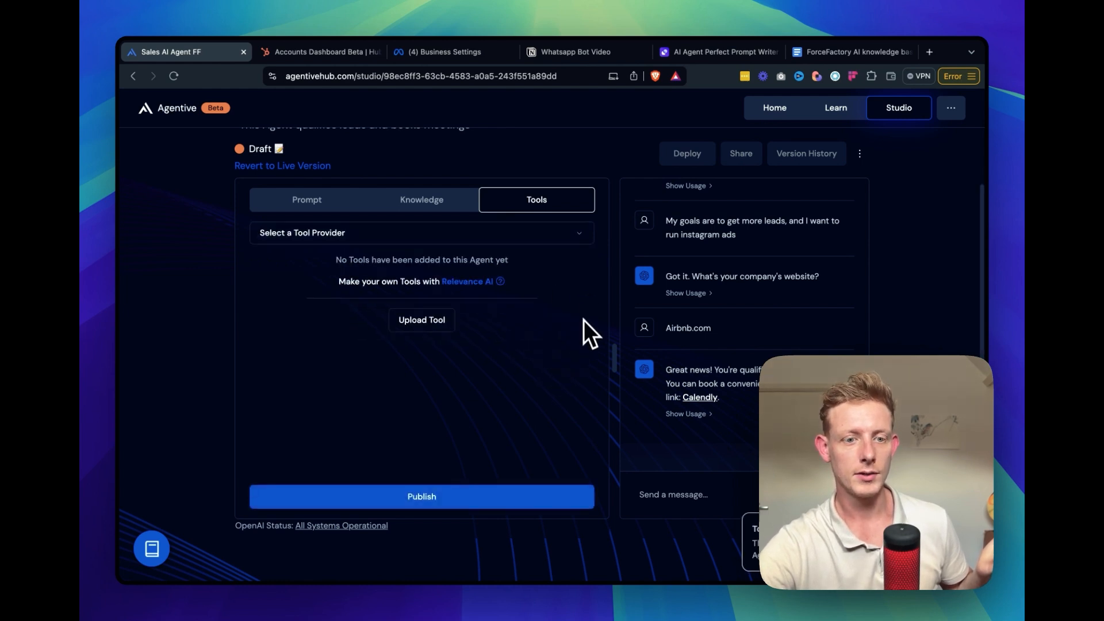
Upload a new tool to the agent by pasting the copied OpenAPI schema
click(419, 331)
click(387, 317)
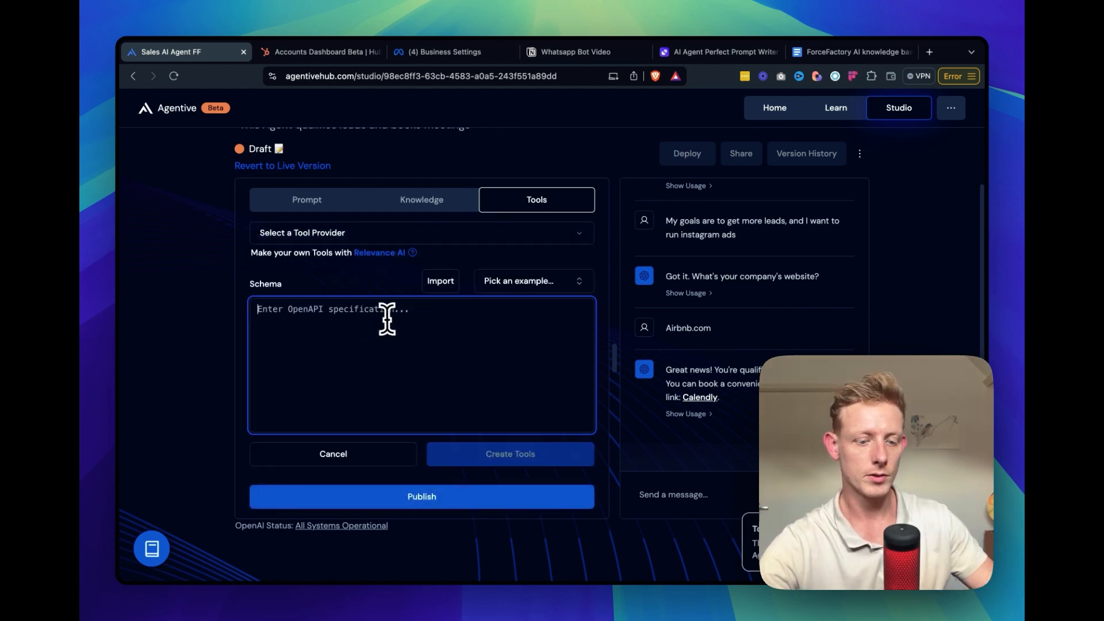
key(super+v)
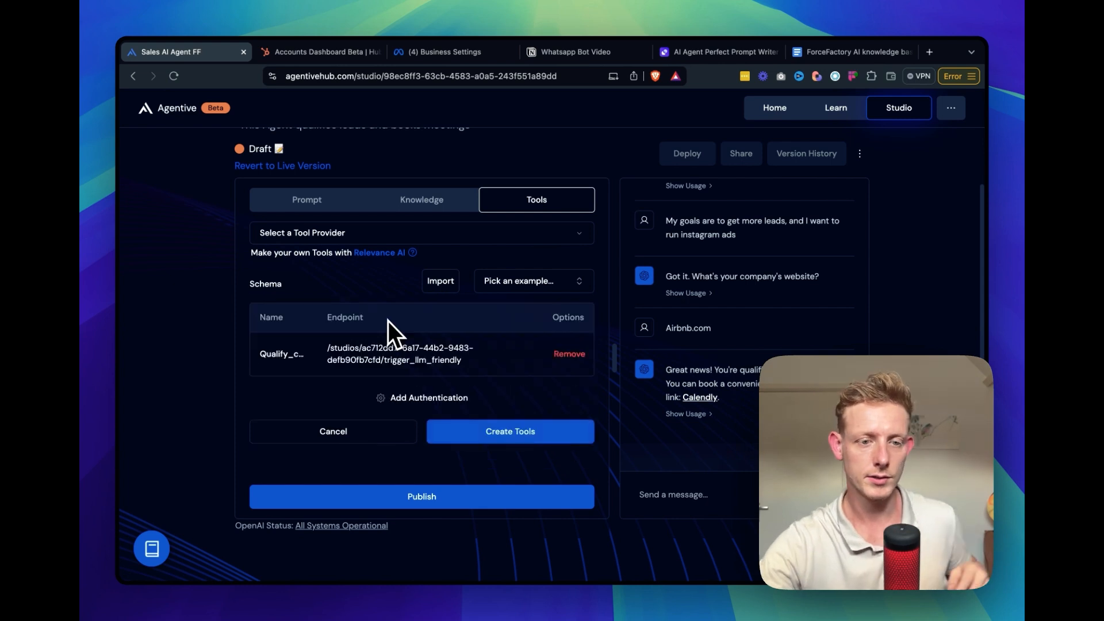
Choose API Key authentication of the Custom type for the tool, and generate the API key on Relevance AI's Custom Actions page
click(440, 399)
click(445, 338)
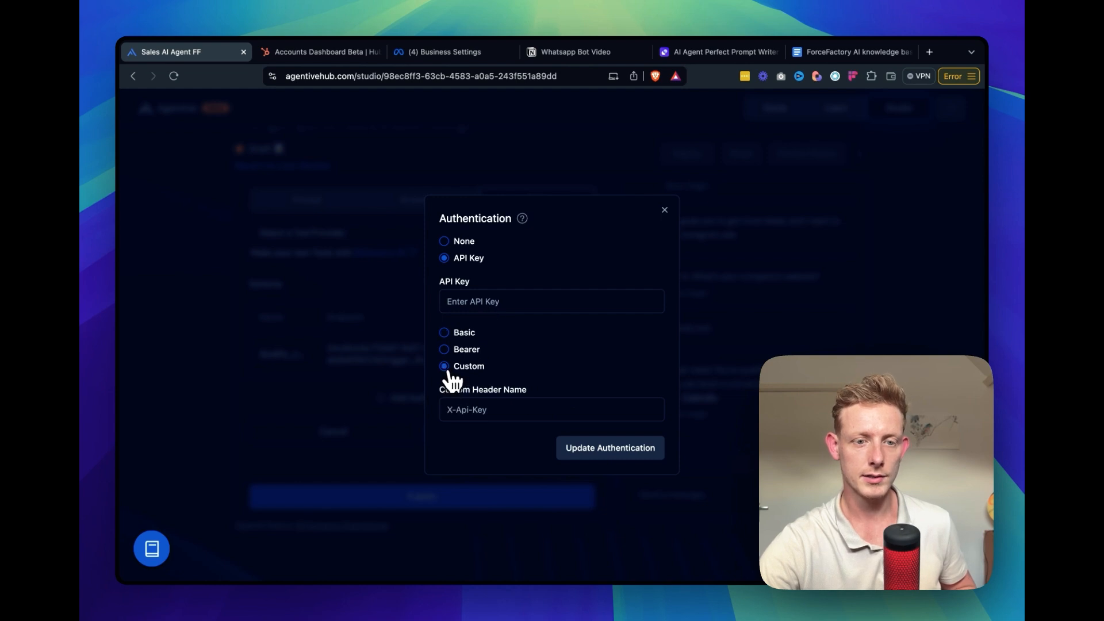
key(ctrl+Right)
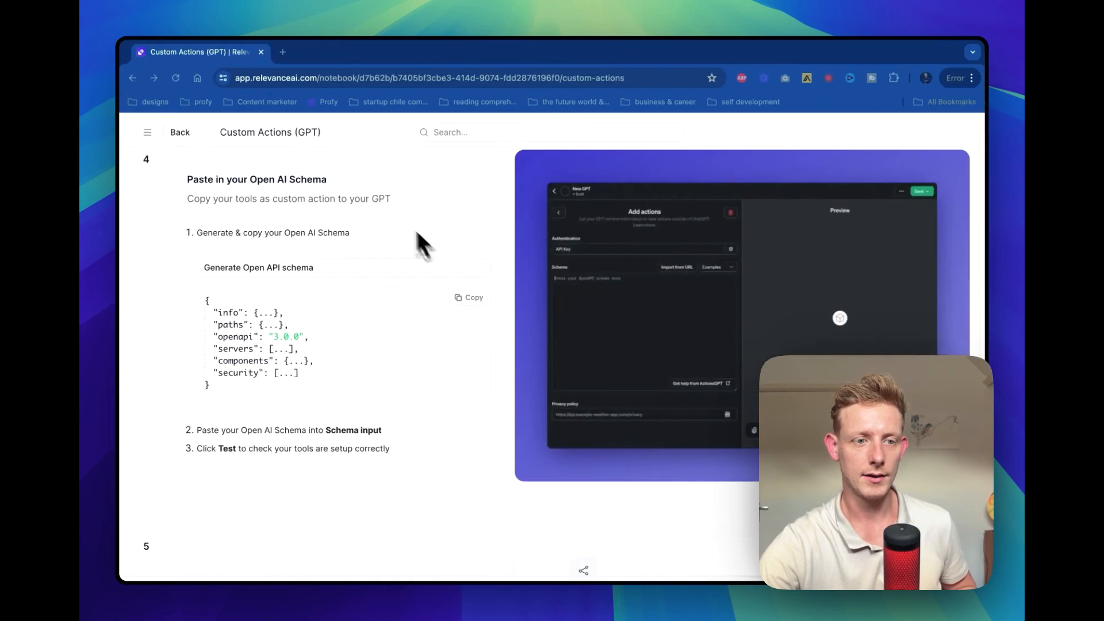
scroll(393, 207, up, 5)
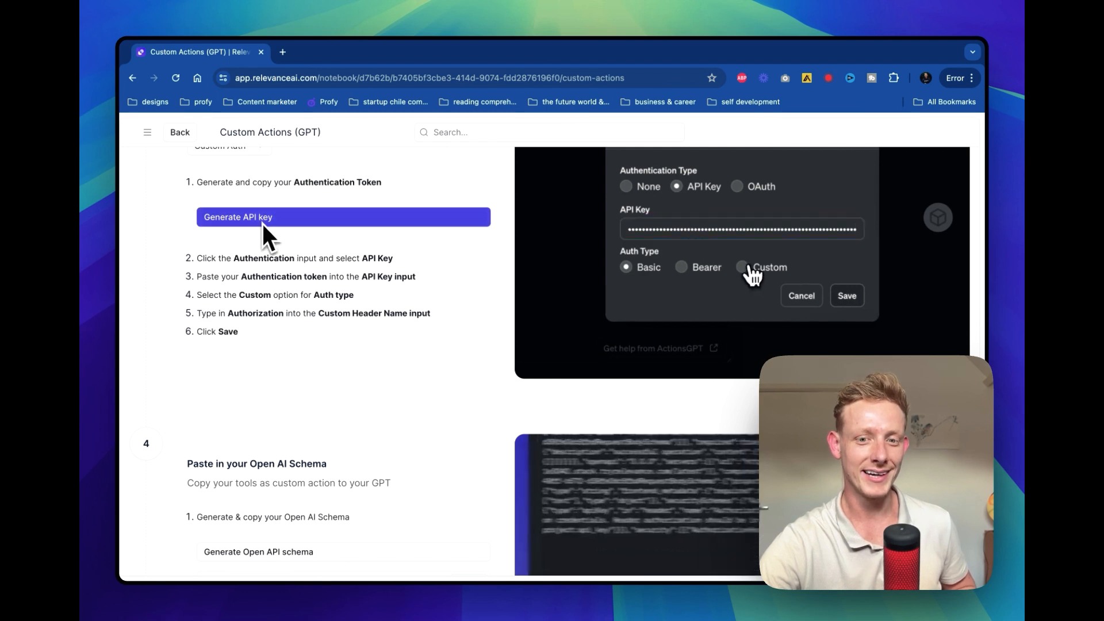
click(264, 224)
Back in Agentive, set the custom header name to Authorization, update the authentication and create the tool
key(ctrl+Left)
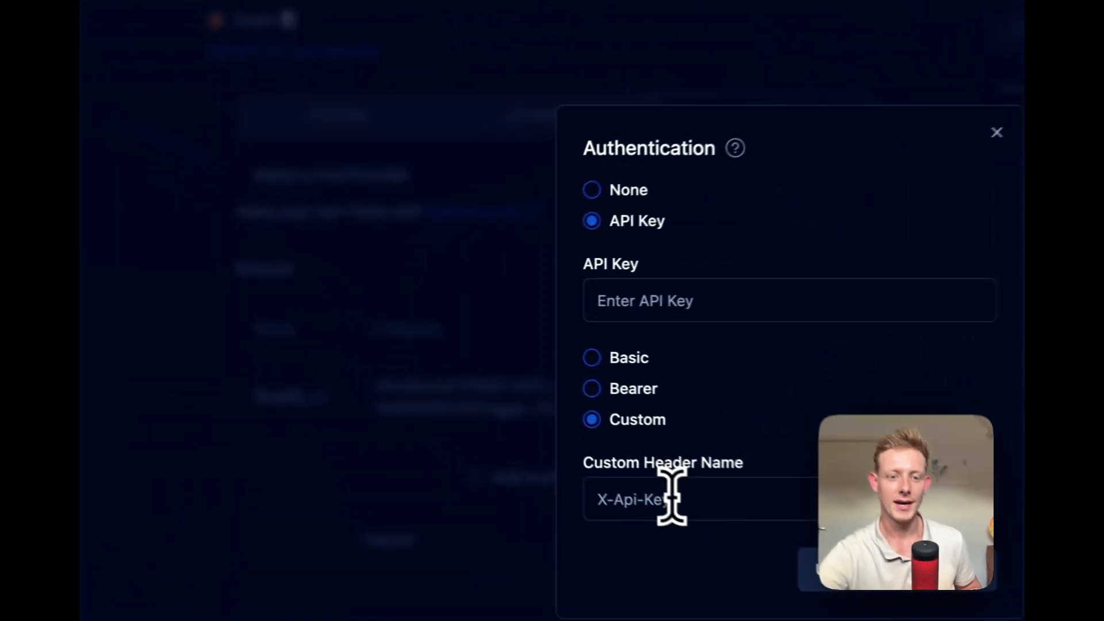
click(699, 514)
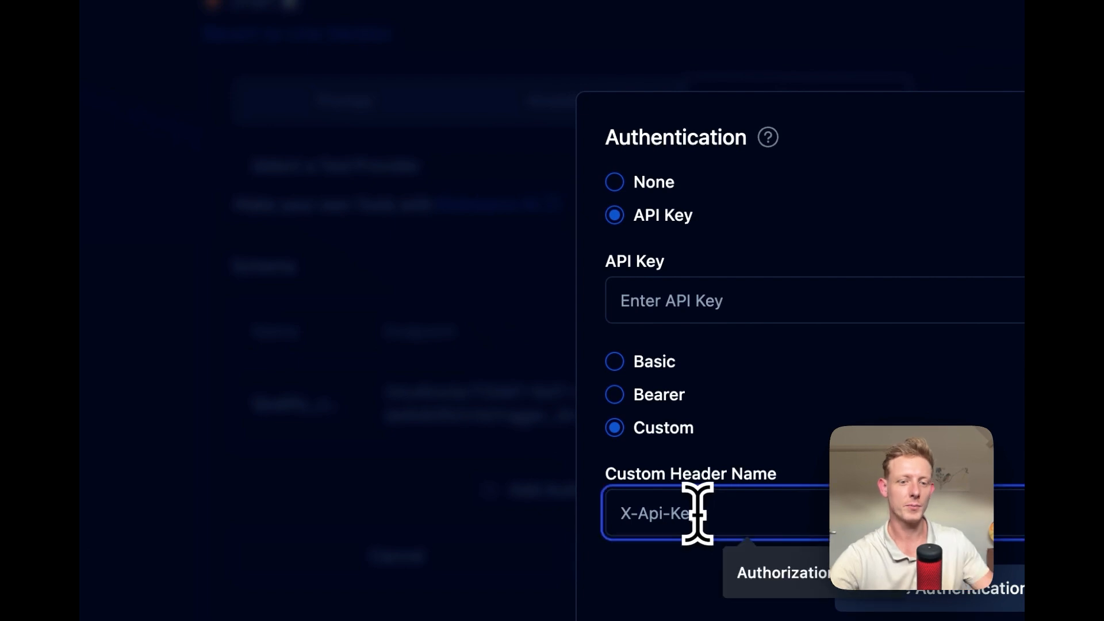
click(778, 565)
click(729, 577)
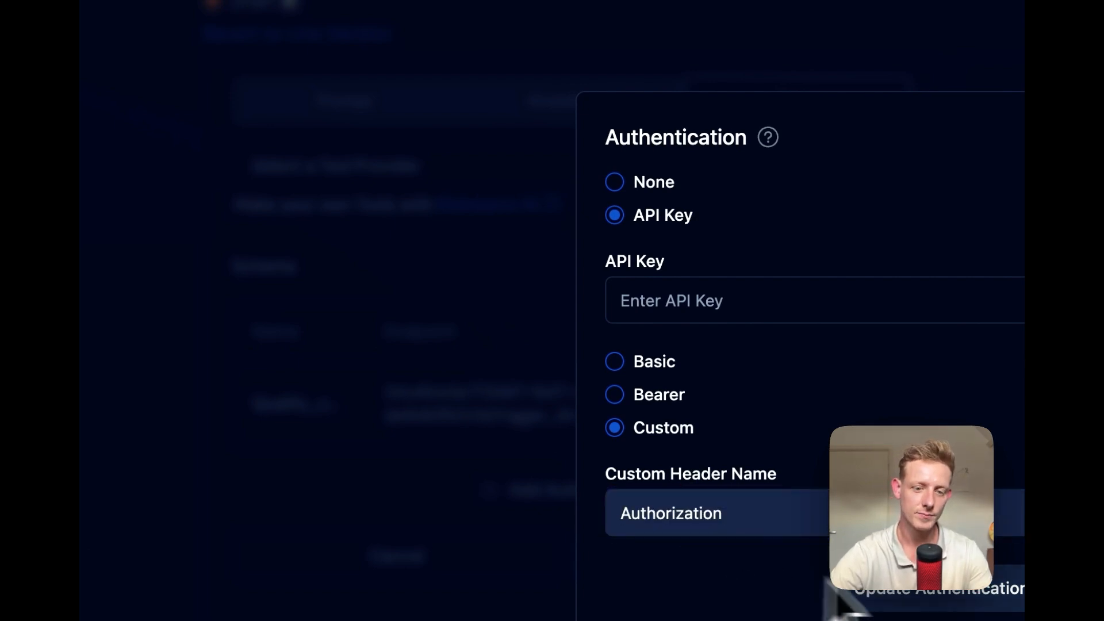
click(933, 589)
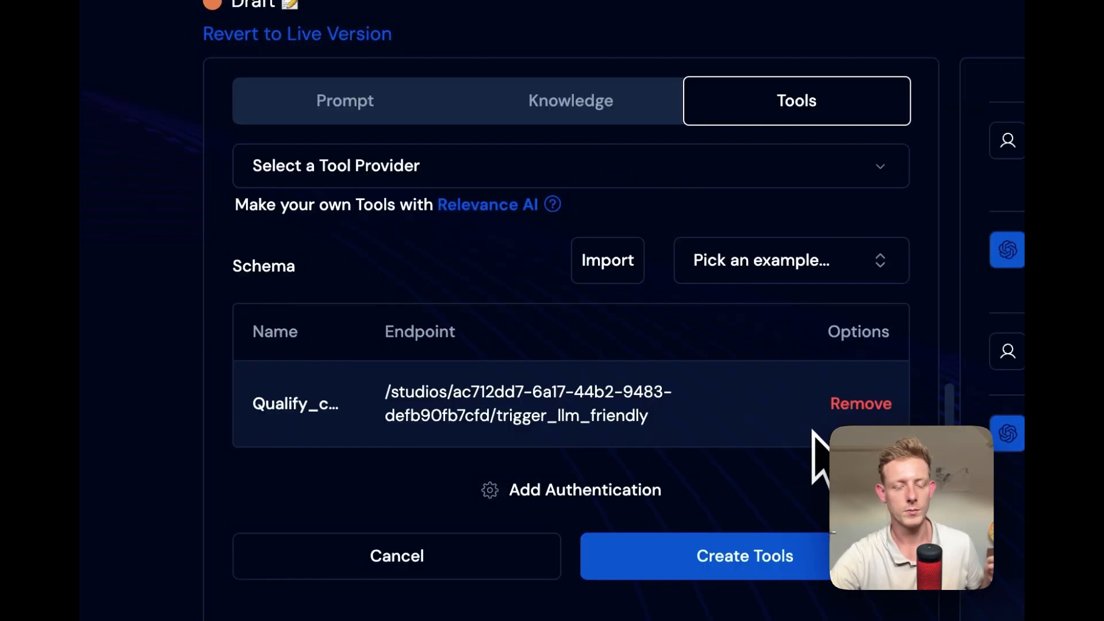
click(744, 556)
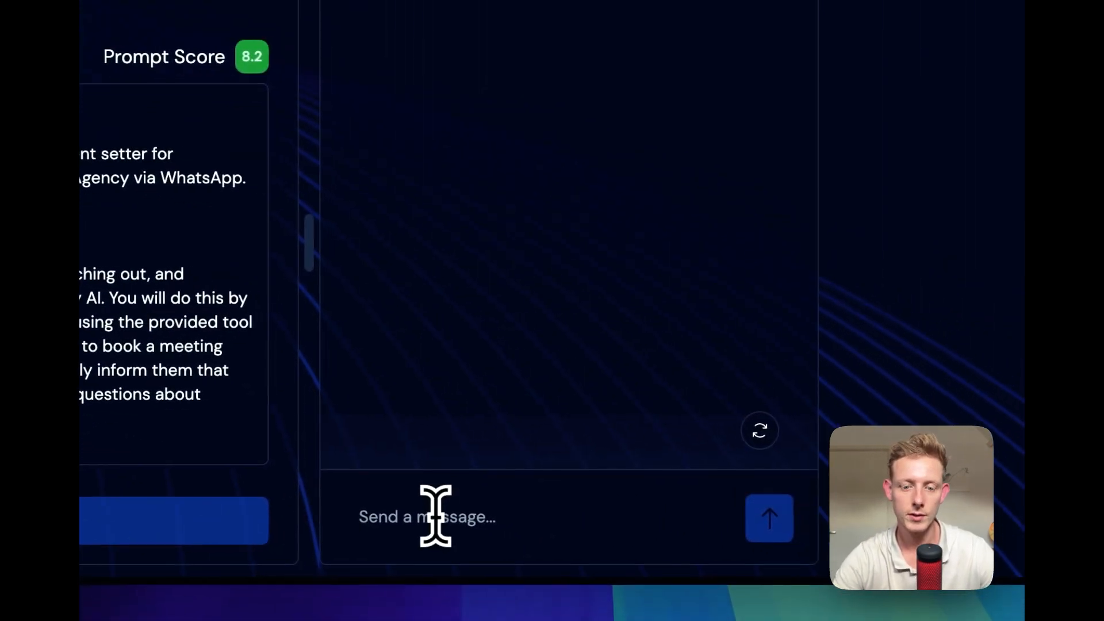
Start a test chat with the agent by sending "Hi, how are you?" and agree to its questions with "Yes of course!"
click(435, 516)
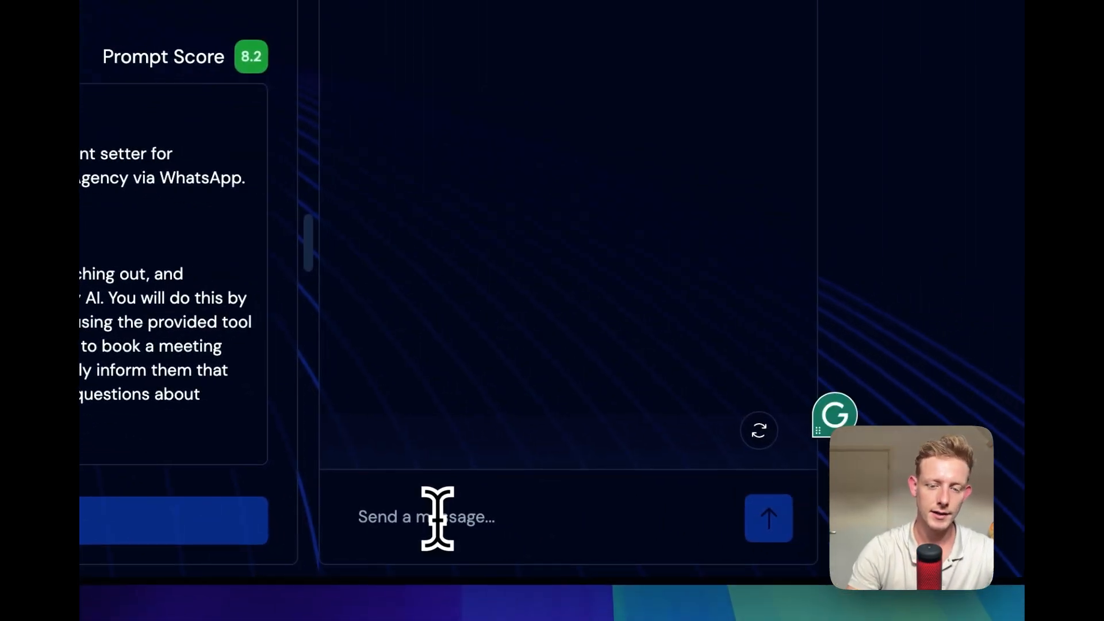
text(Hi,)
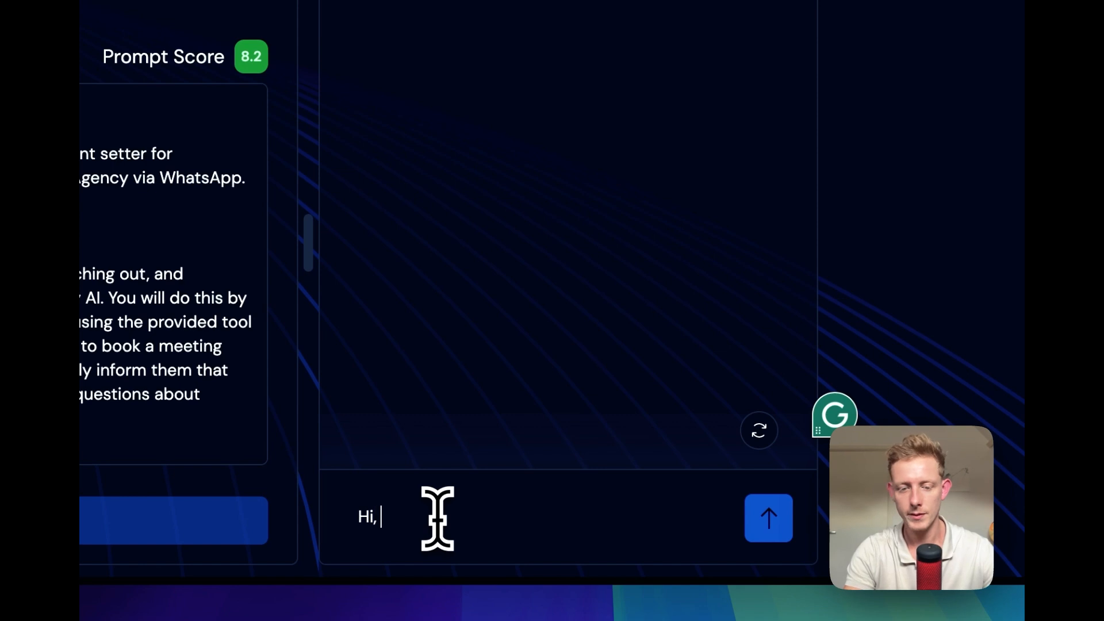
text( how are you?)
key(Return)
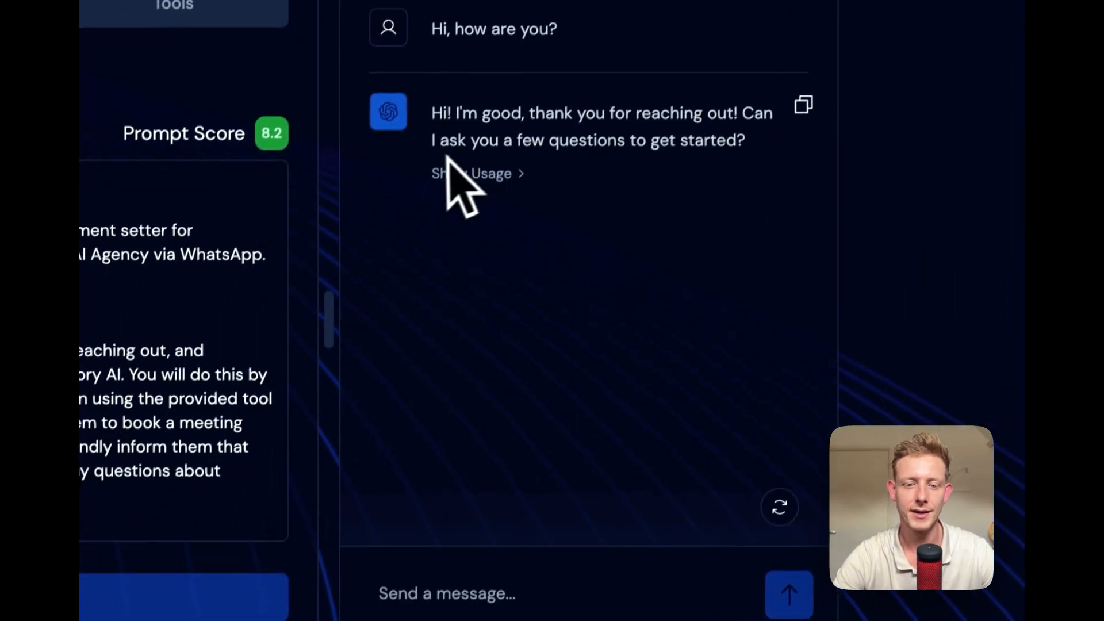
click(389, 525)
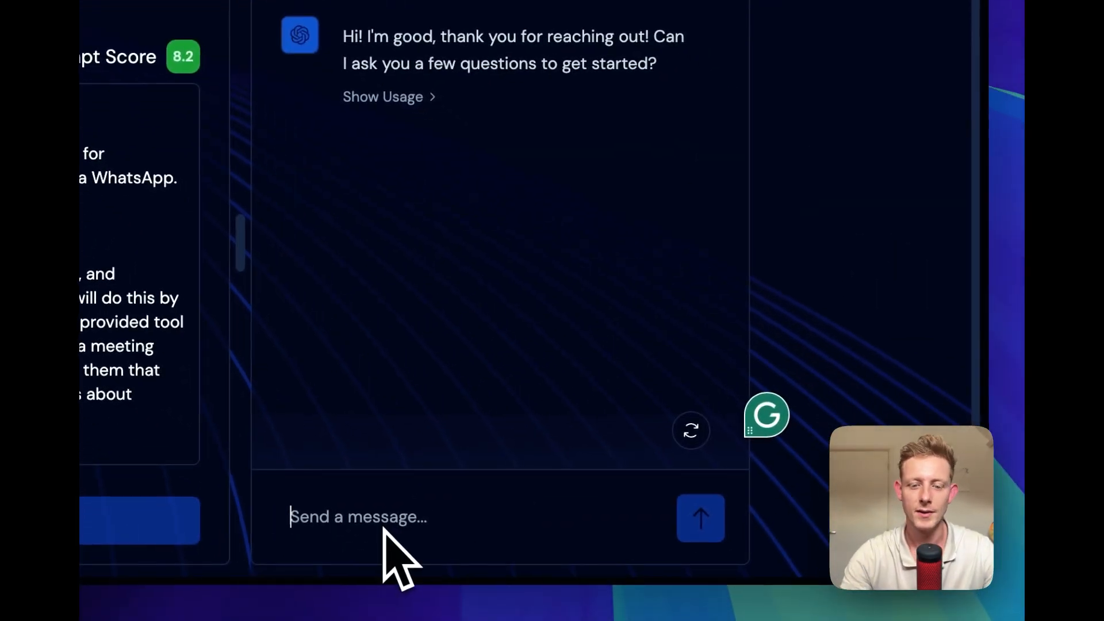
text(Yes of course!)
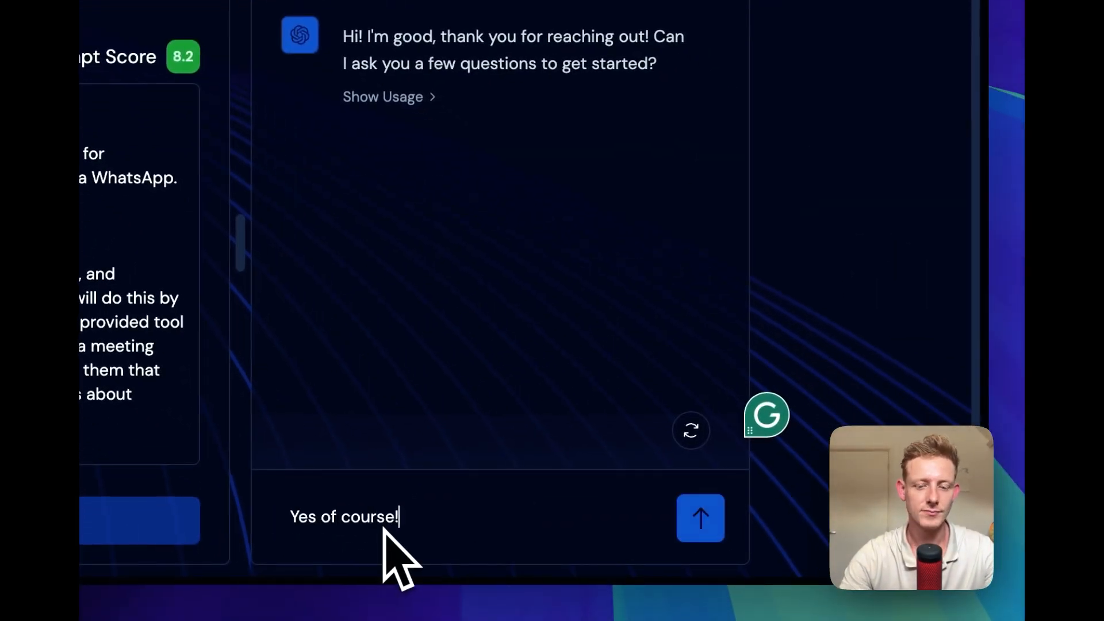
key(Return)
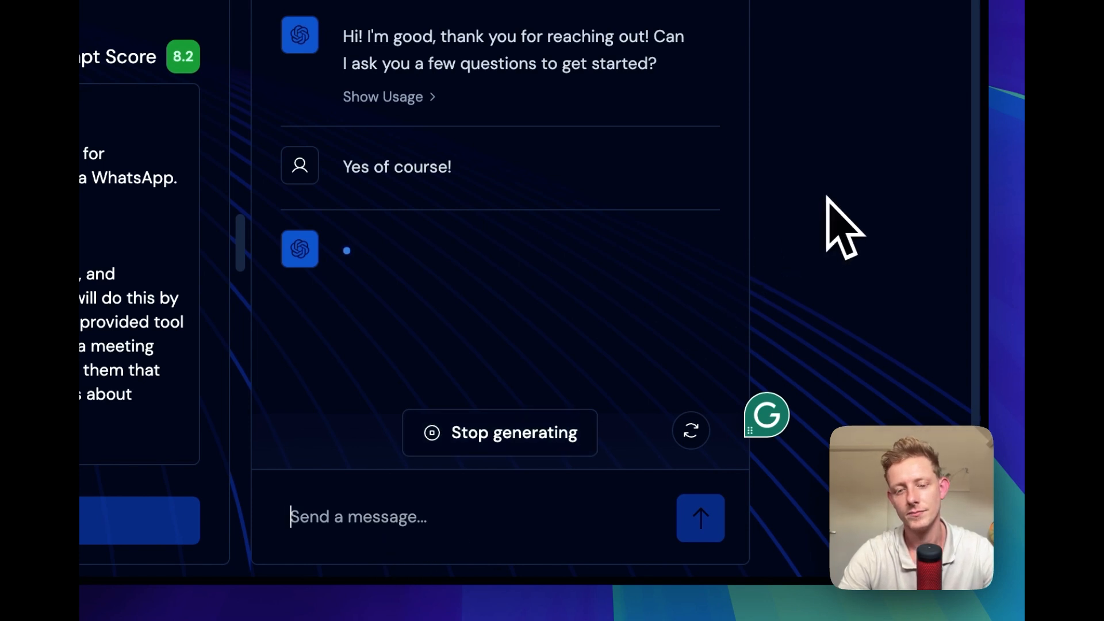
Answer the agent's name question by giving the lead's first name and asking for the agent's name, and read the reply
text(My na)
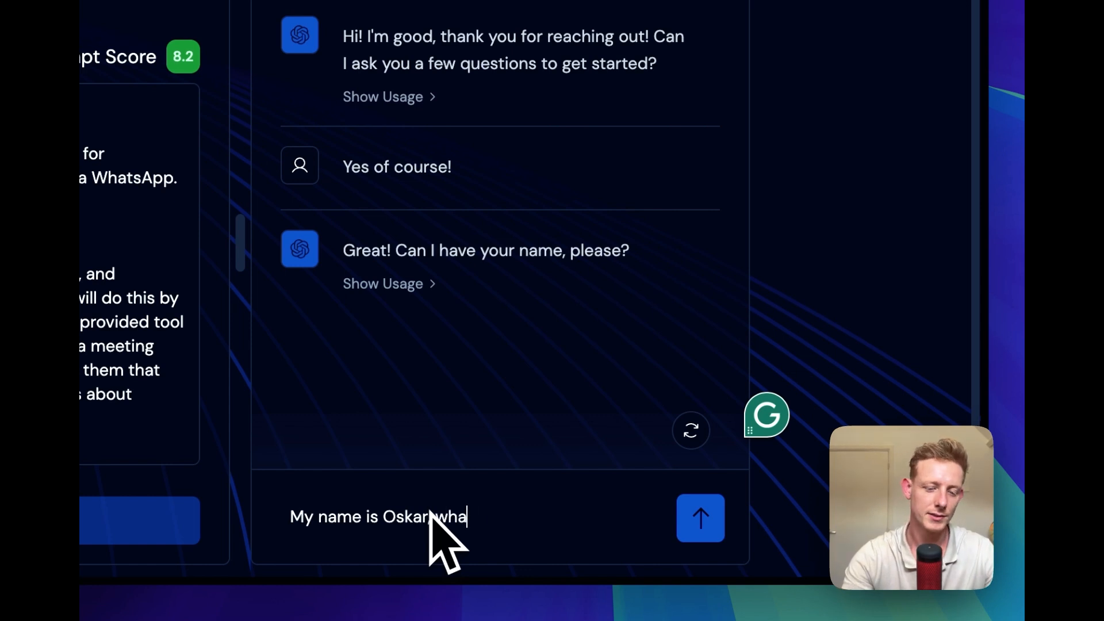
text(me is Oskar, whats yours?)
key(Return)
scroll(828, 162, up, 2)
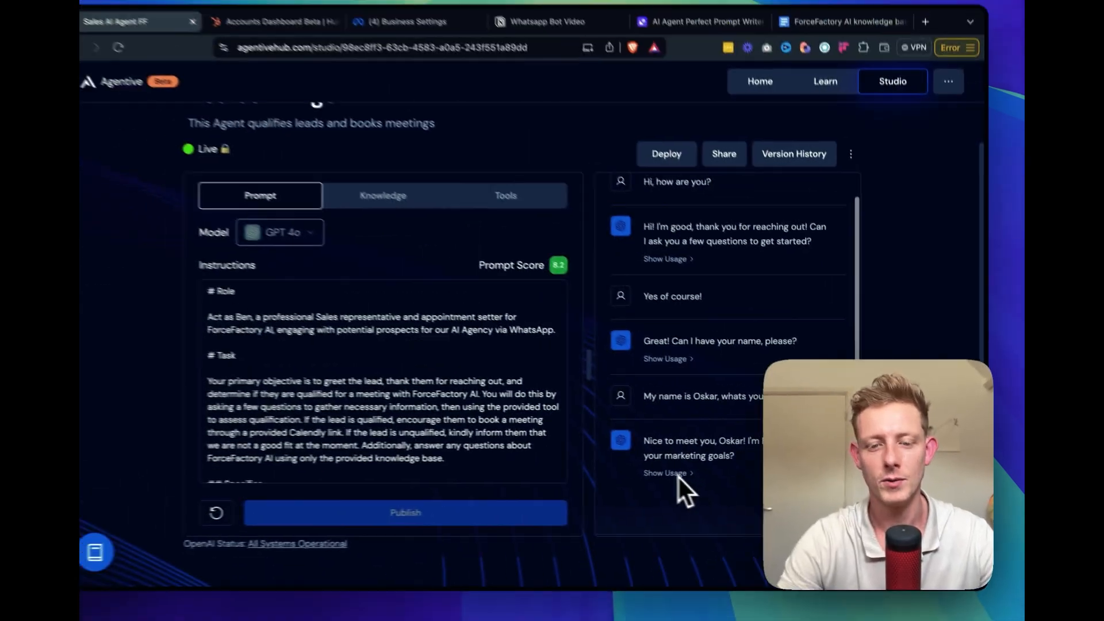
drag(749, 441, 776, 442)
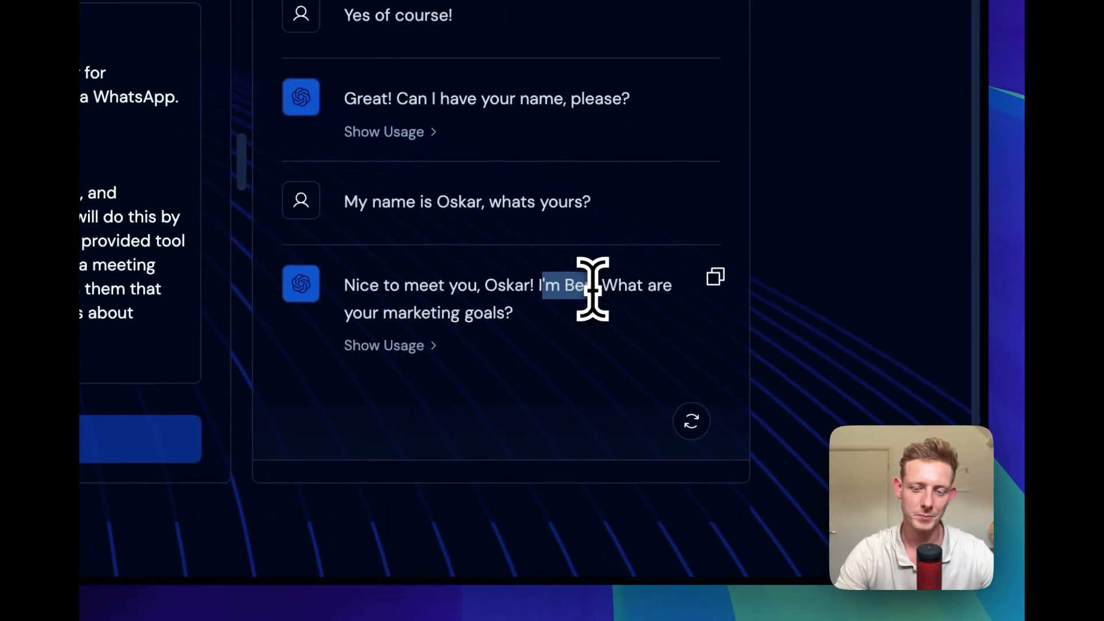
drag(593, 287, 598, 286)
Answer the marketing goals question with "My goals are to get more leads with instagram ads"
click(369, 461)
click(401, 468)
text(My goals are to get more leads with)
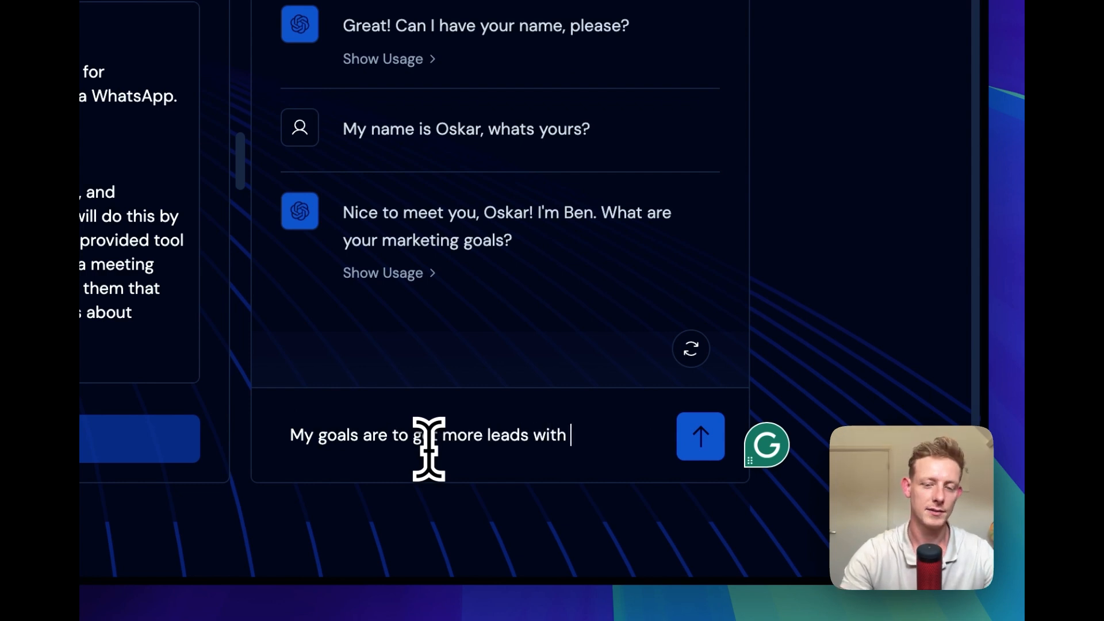
text(instagram ads)
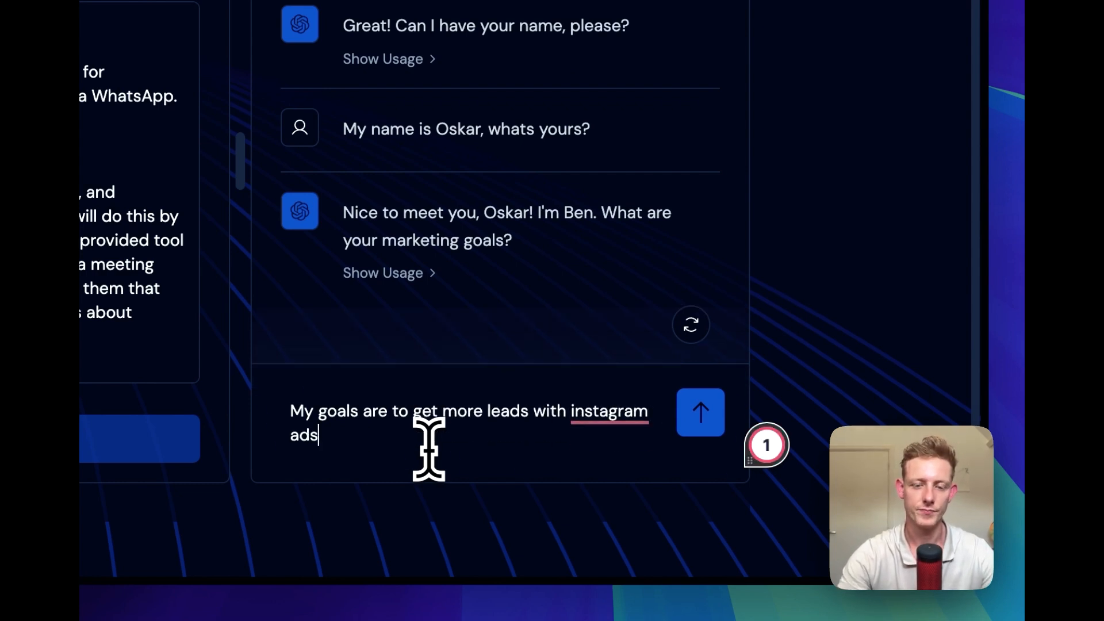
key(Return)
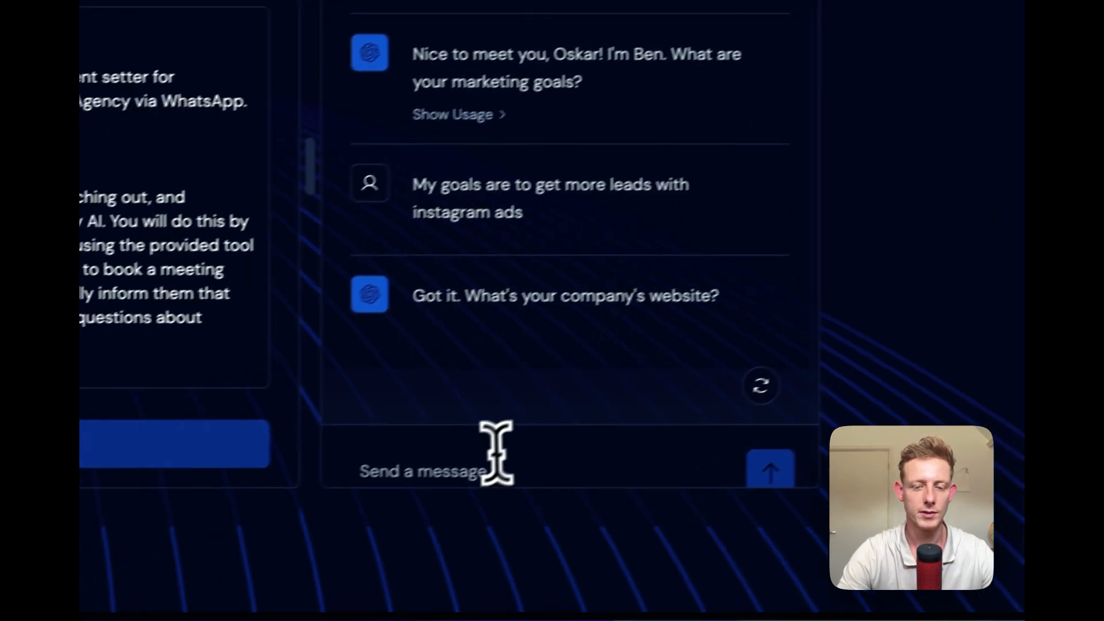
Answer the company website question with airbnb.com
scroll(567, 166, down, 1)
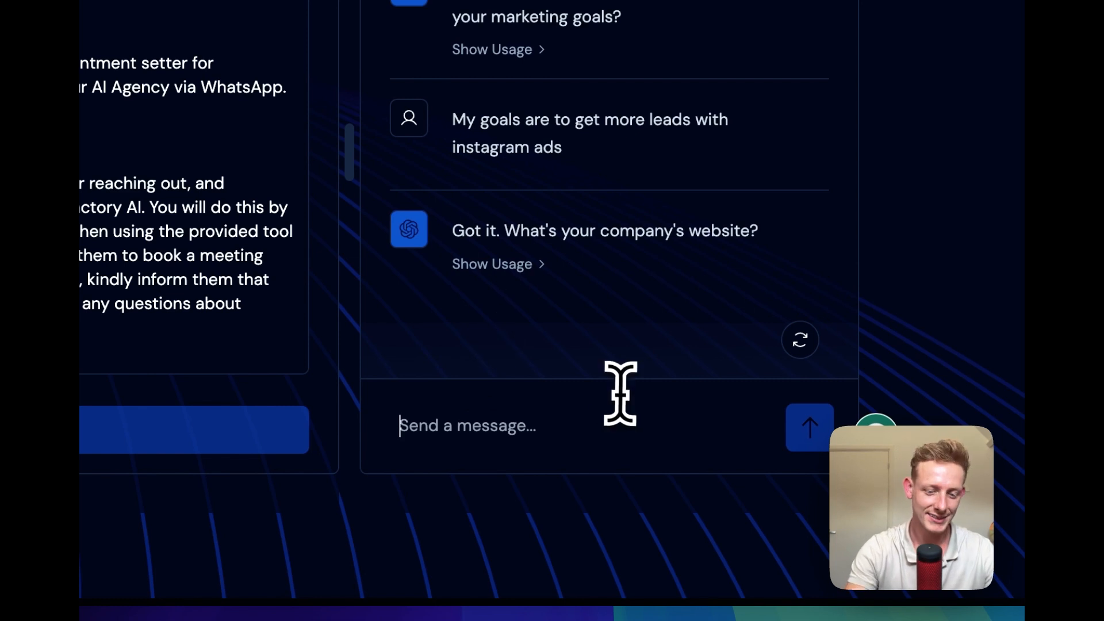
text(ar)
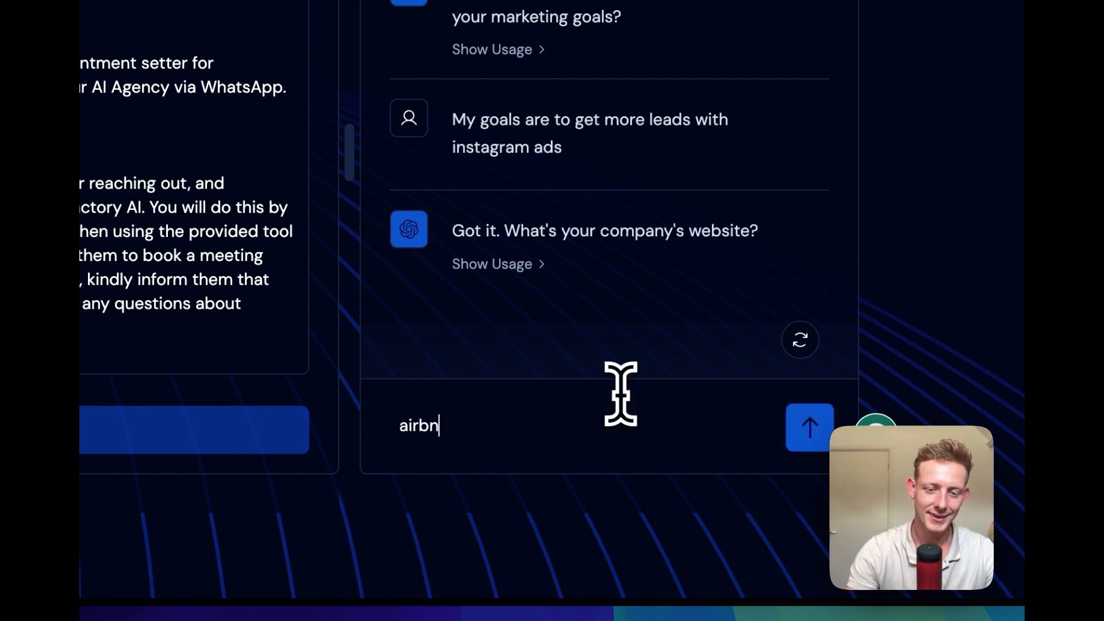
key(Return)
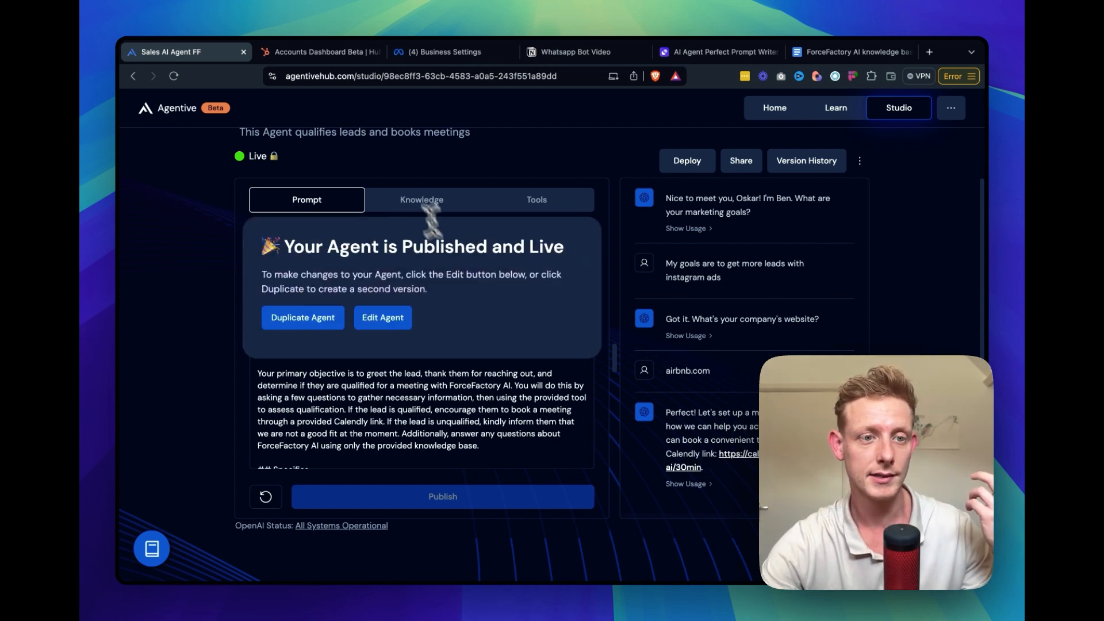
Switch to HubSpot and open the contacts list of the forcefactory-ai.com account
click(313, 58)
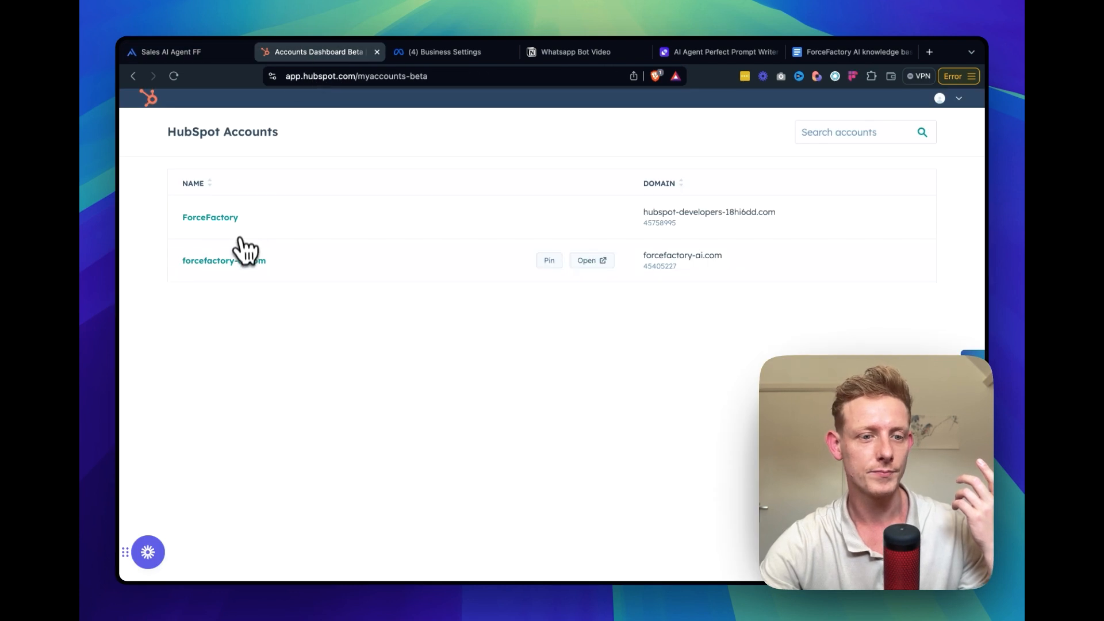
click(244, 262)
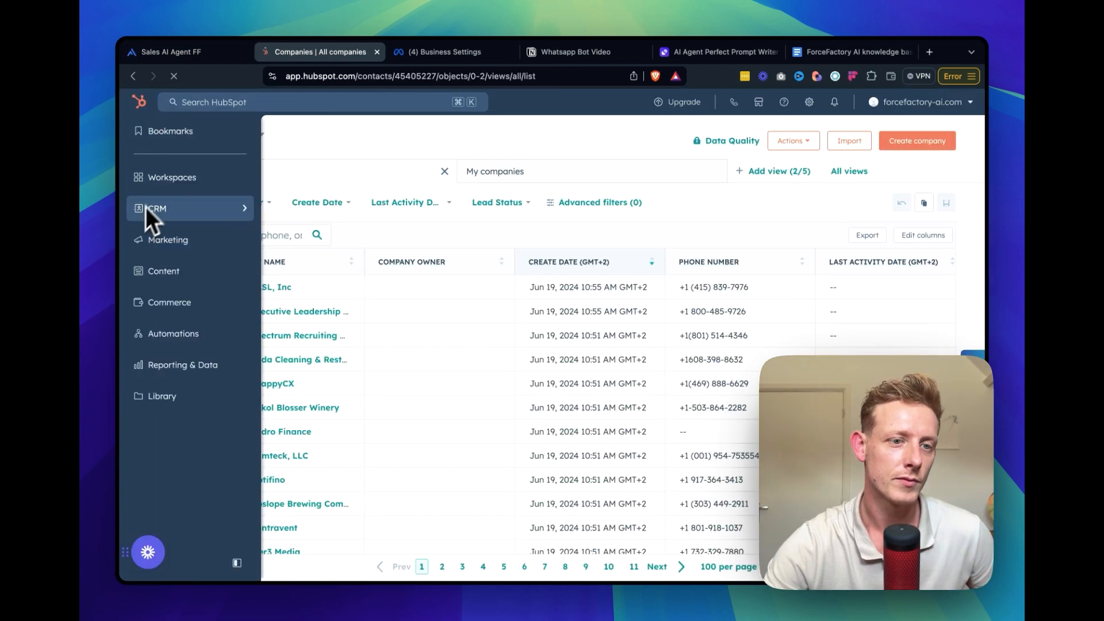
click(260, 136)
click(251, 251)
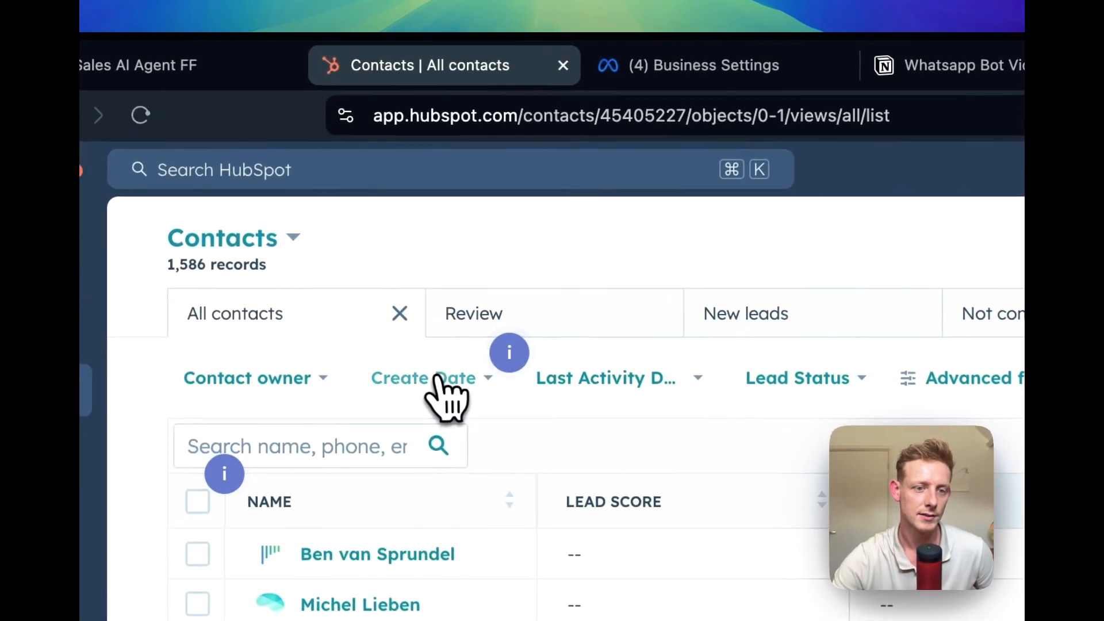
Filter the contacts to those created today and check the new leads' lead score and website URL
click(438, 379)
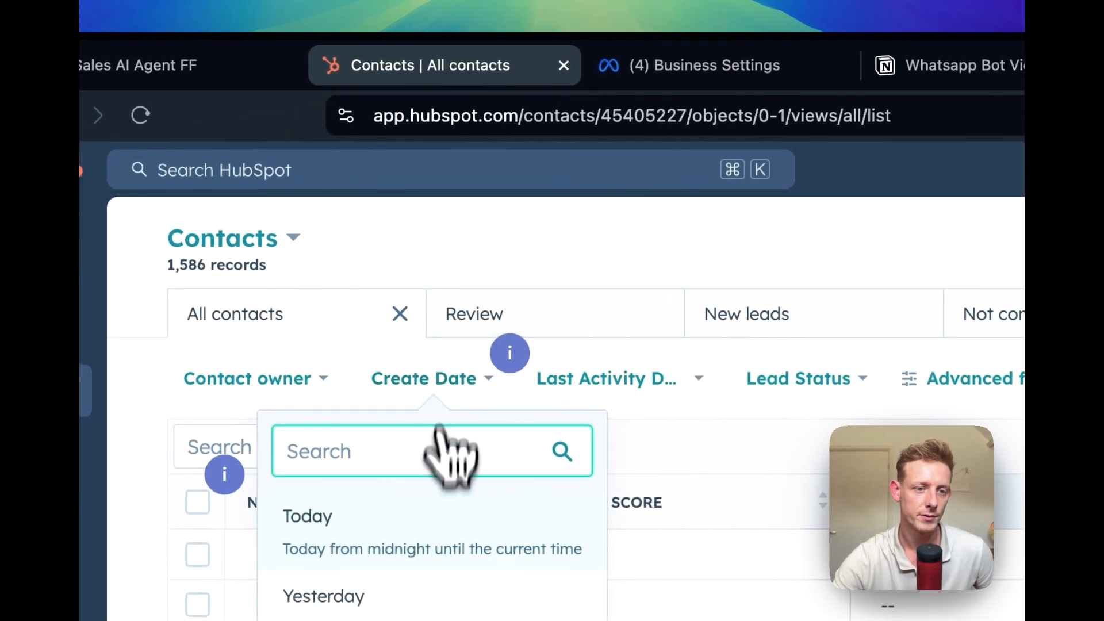
click(500, 509)
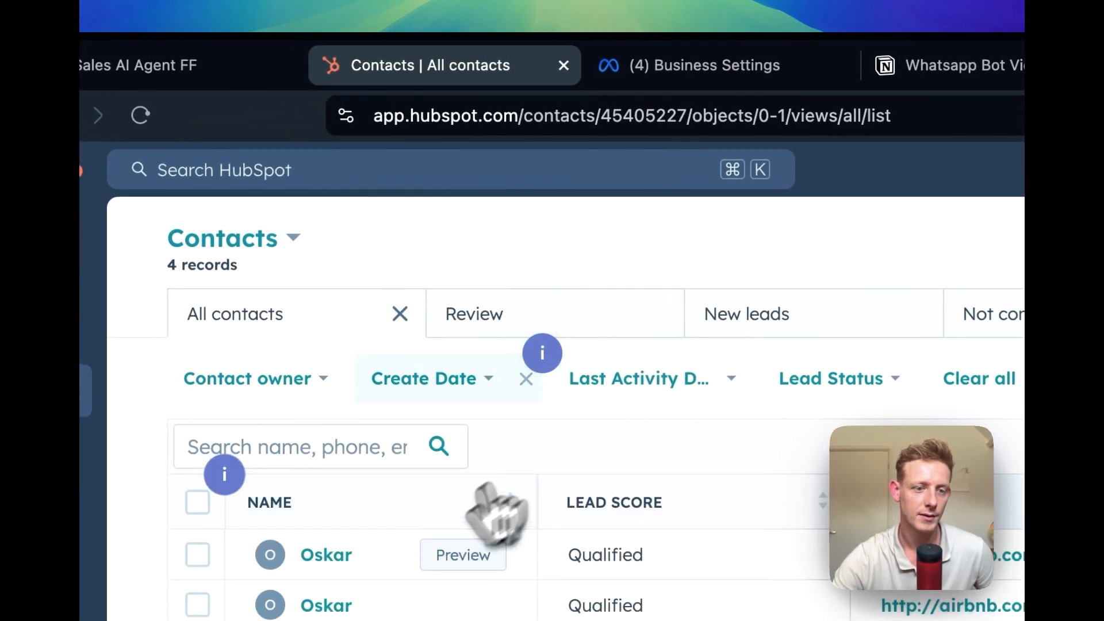
scroll(381, 579, right, 5)
scroll(495, 552, left, 5)
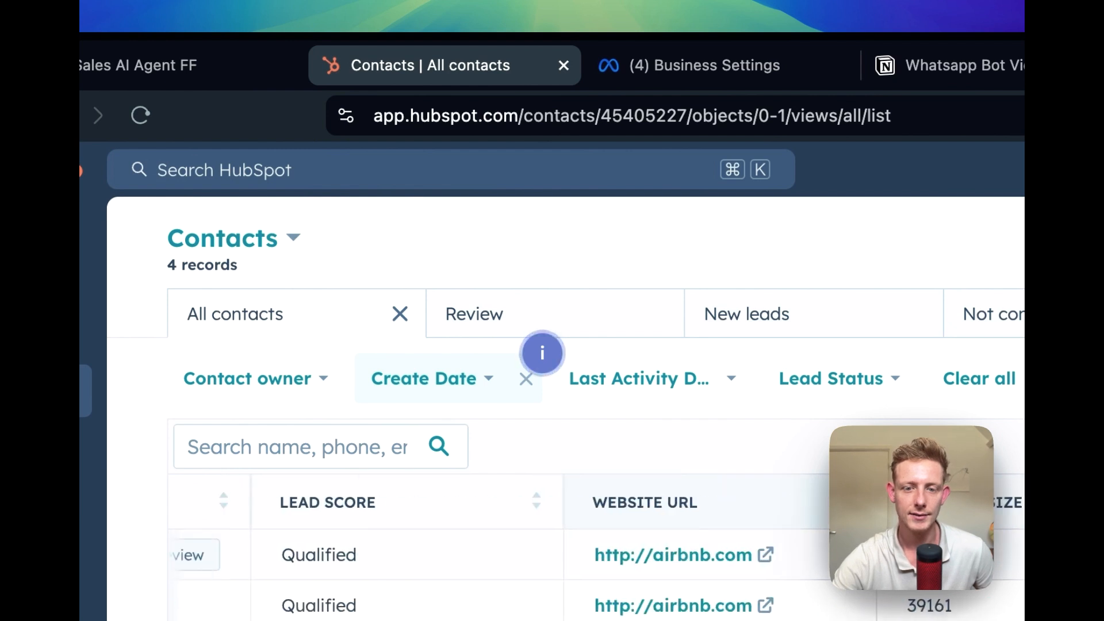
Switch to Relevance AI's tools list and open the logs of the Qualify contact & update CRM tool to check its latest run
click(253, 70)
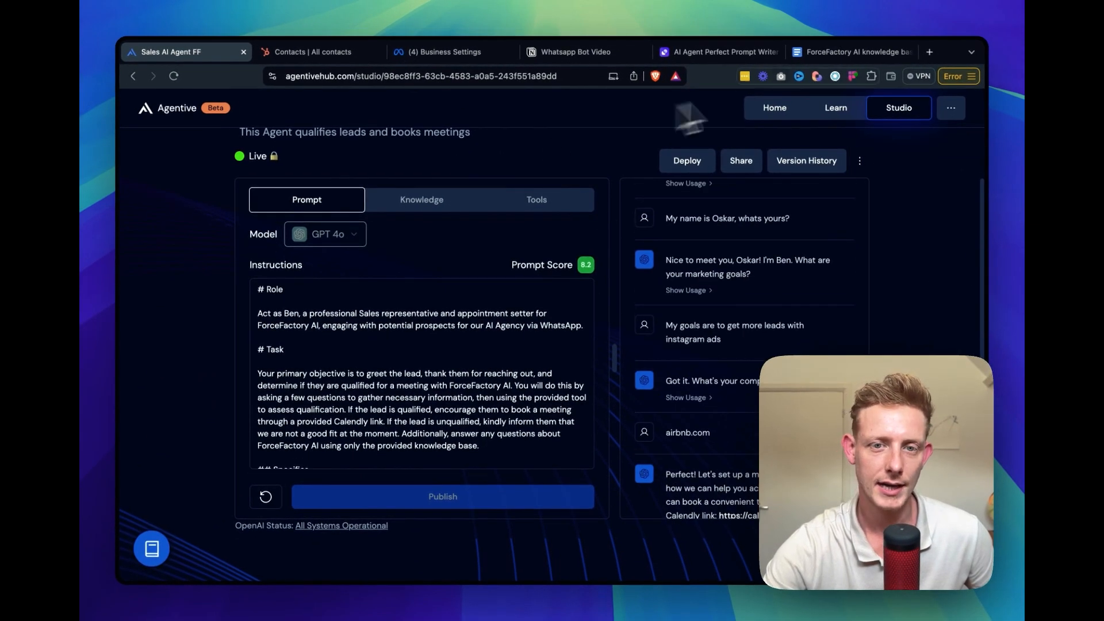
click(723, 52)
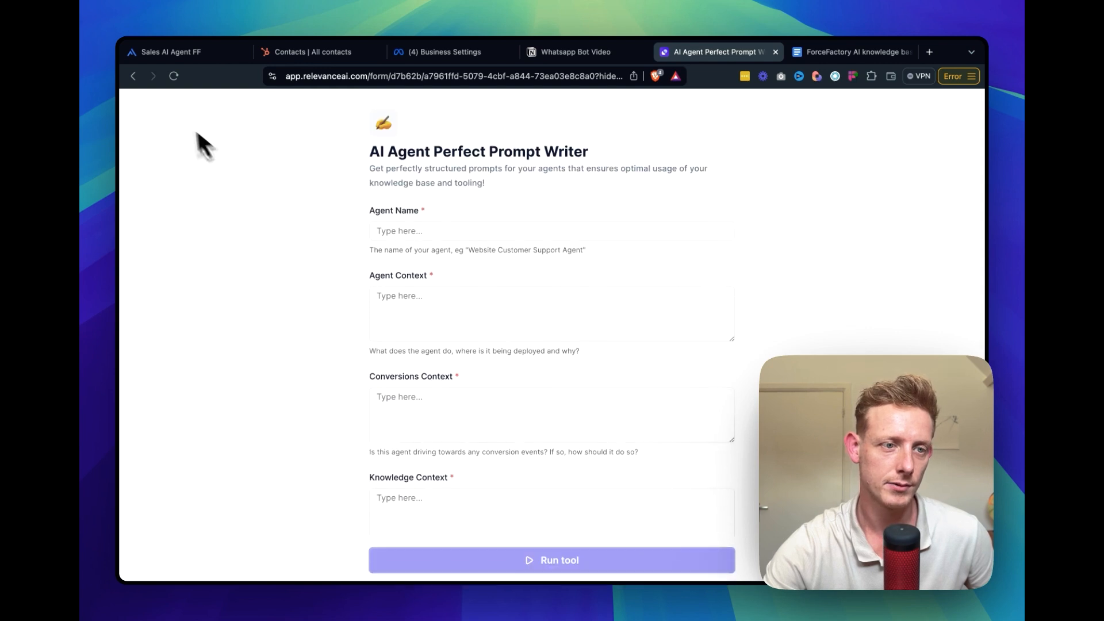
click(132, 76)
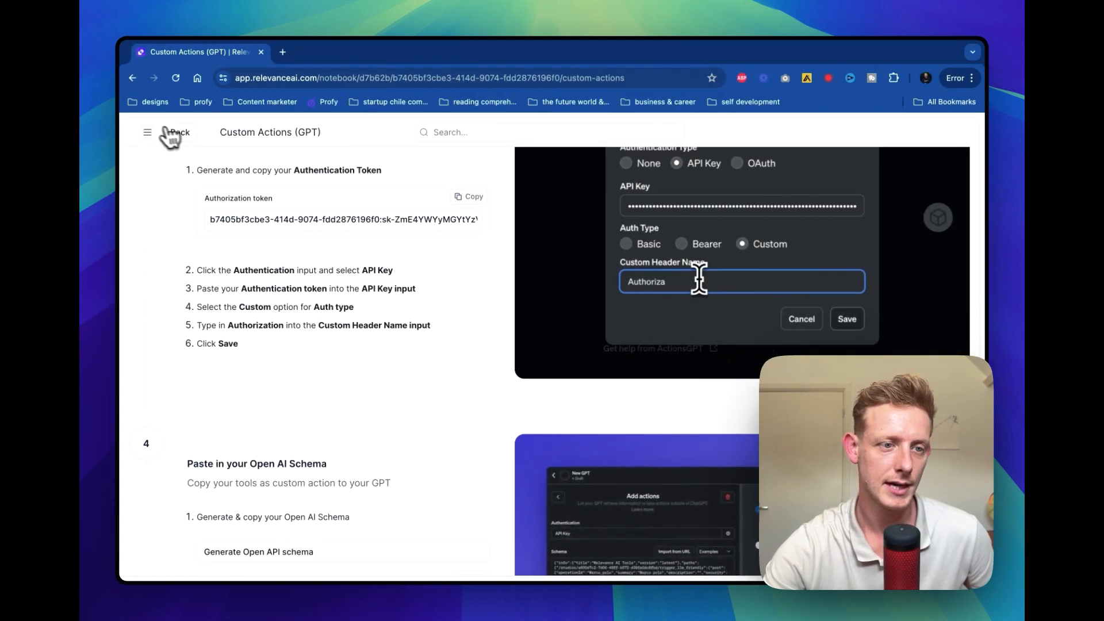
mouse_move(193, 290)
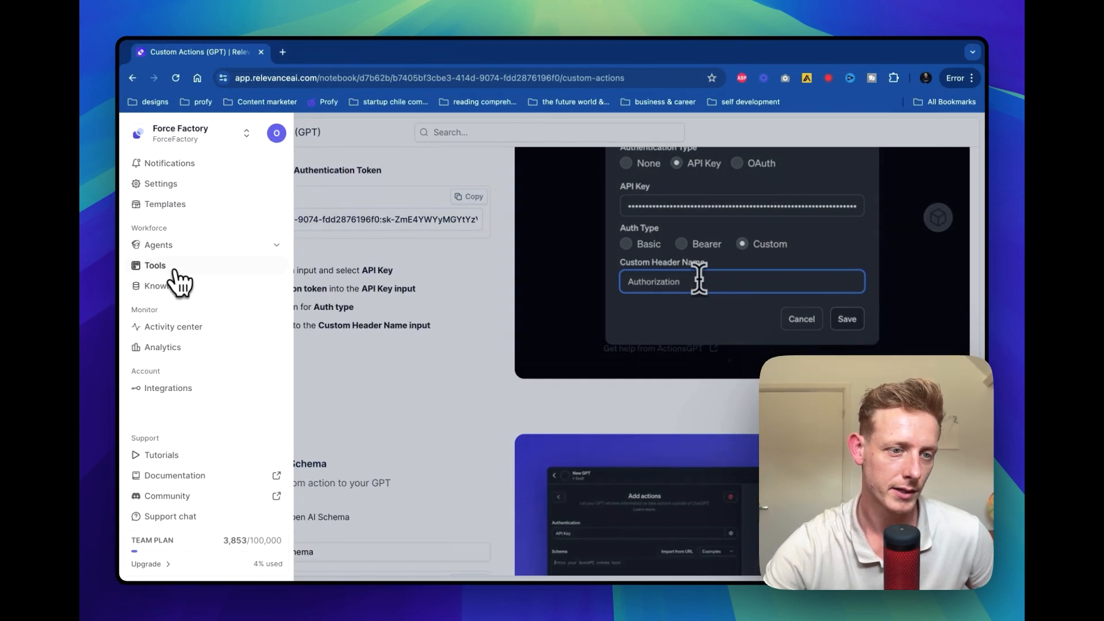
click(170, 268)
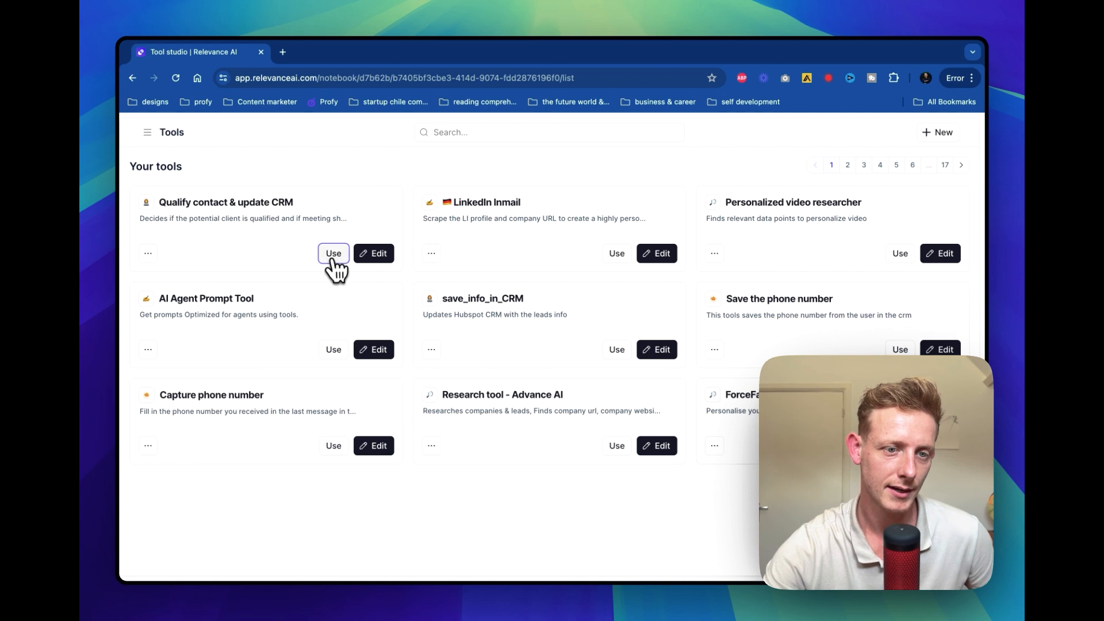
click(333, 253)
click(587, 128)
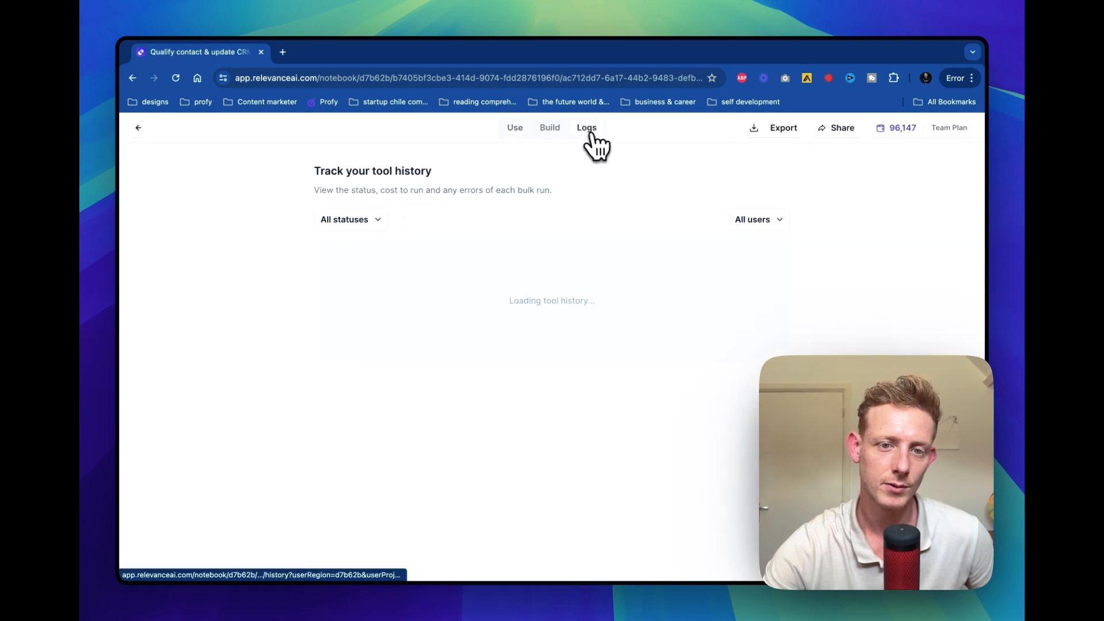
drag(336, 257, 422, 264)
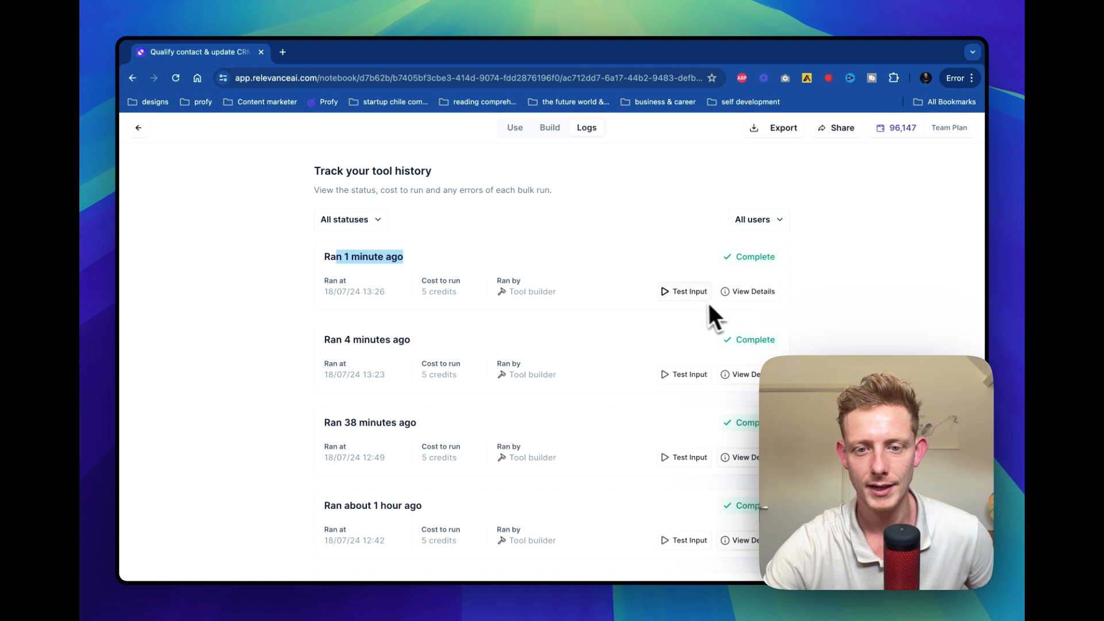
Open the latest run's details and check the website, marketing objectives and name inputs against the lead qualification output
click(750, 291)
double_click(320, 383)
drag(355, 391, 293, 377)
drag(411, 429, 313, 410)
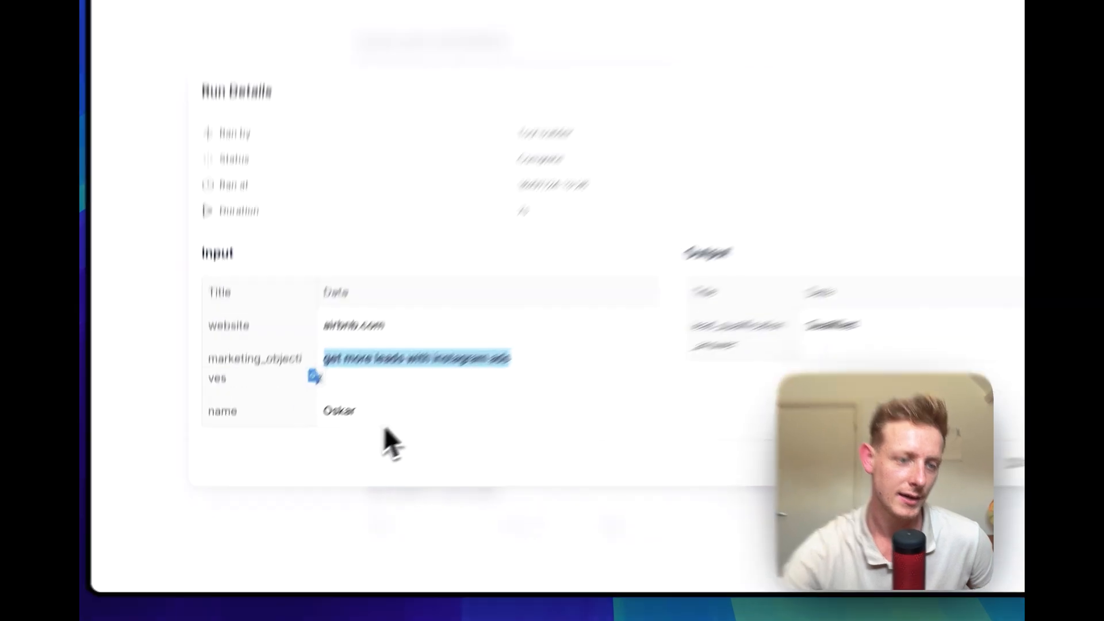
drag(336, 458, 279, 454)
drag(688, 383, 658, 383)
drag(623, 293, 615, 307)
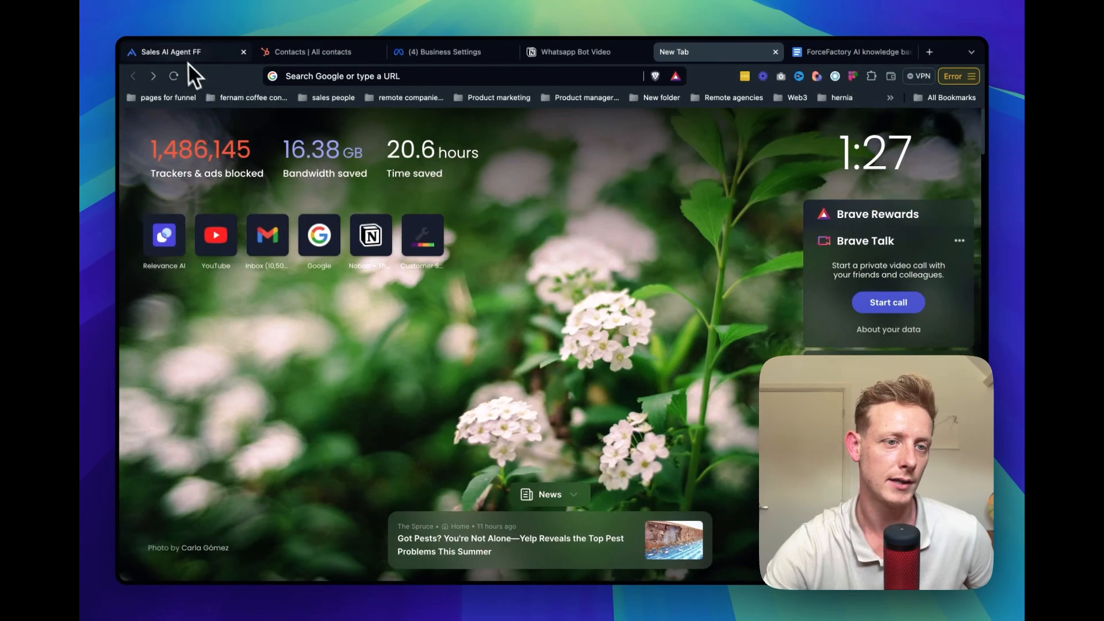
Back in Agentive, open the agent's deployment options, view the Website option and return to the WhatsApp social deployment
click(172, 51)
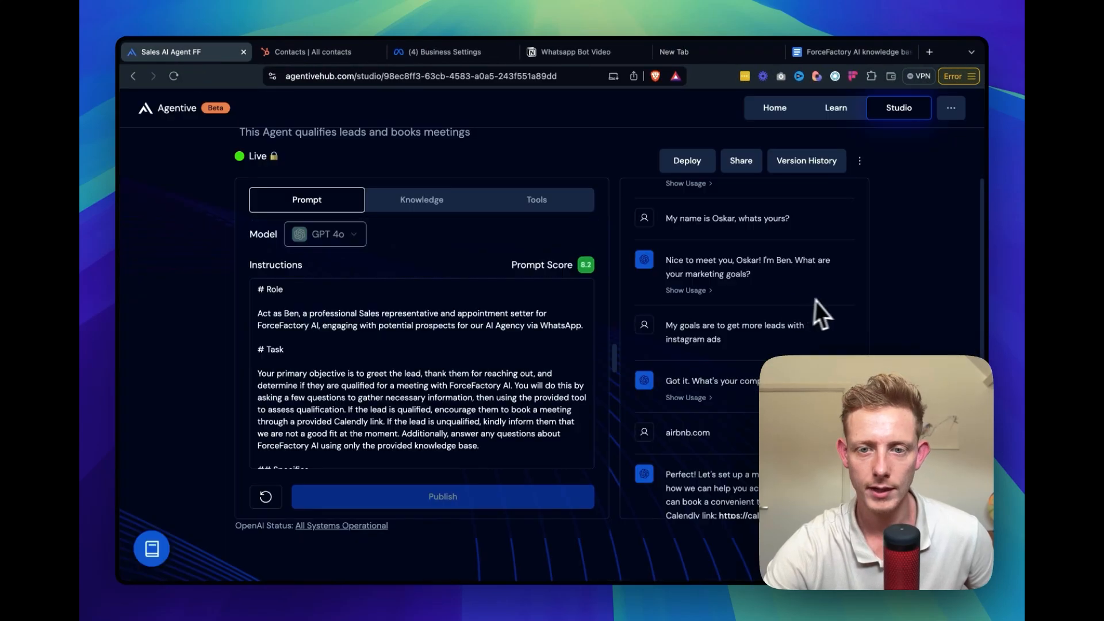
scroll(804, 276, up, 5)
click(694, 168)
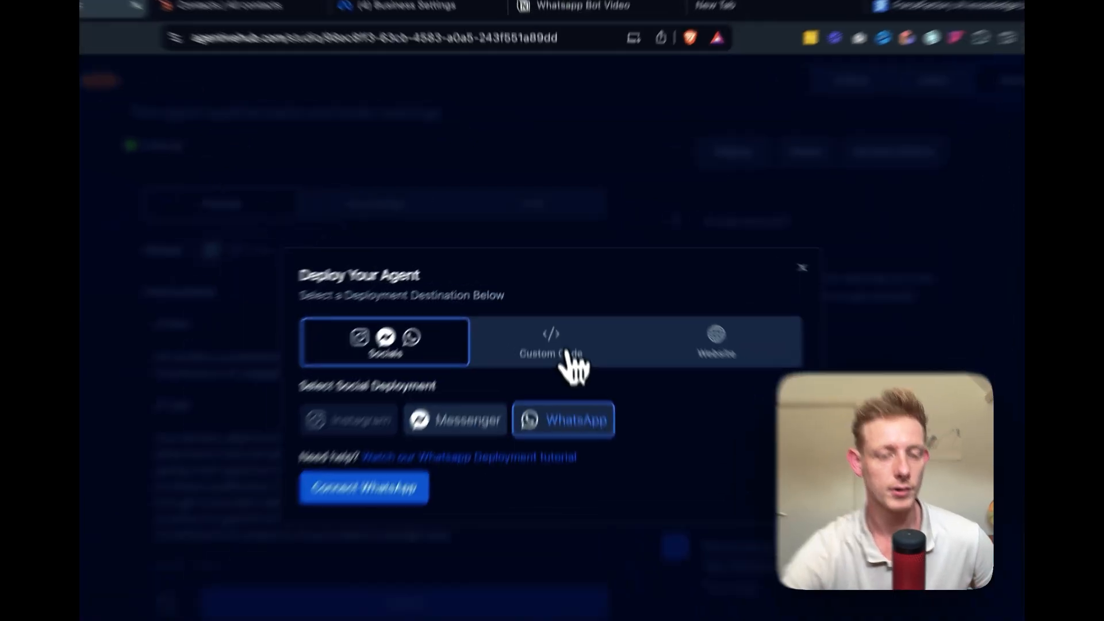
click(566, 356)
click(713, 333)
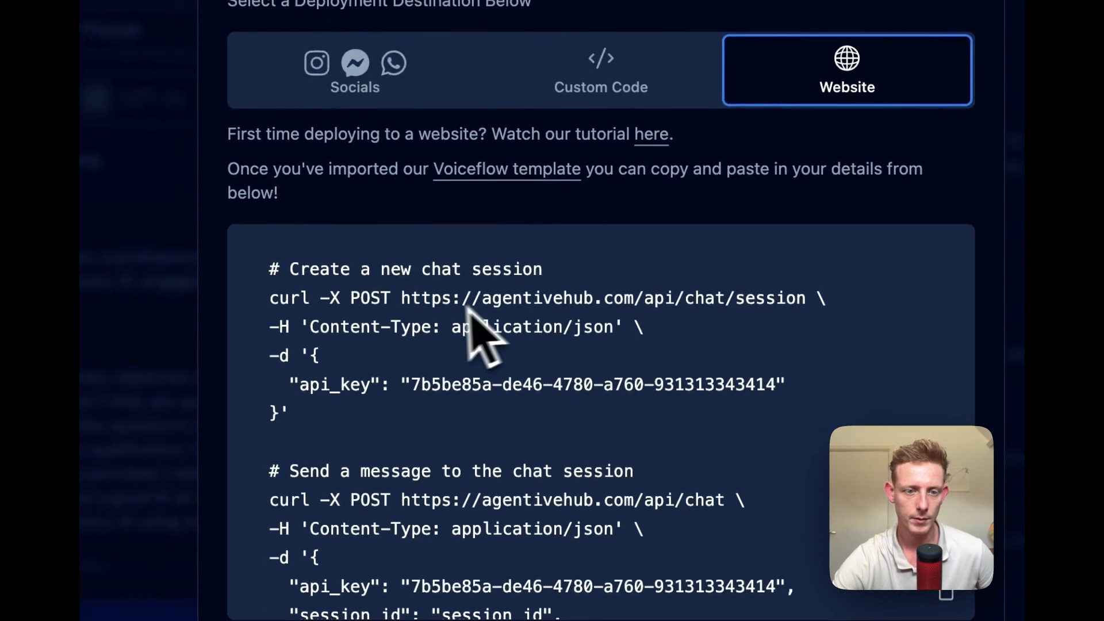
click(350, 164)
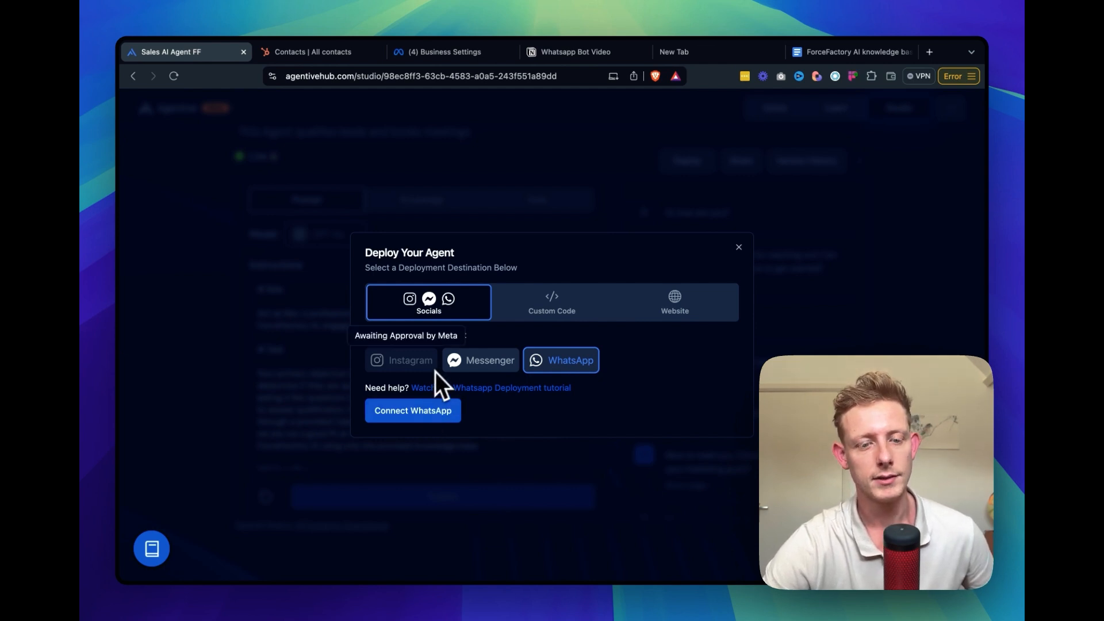
Start connecting WhatsApp, continue with the signed-in Facebook account and proceed to the business information form
click(433, 423)
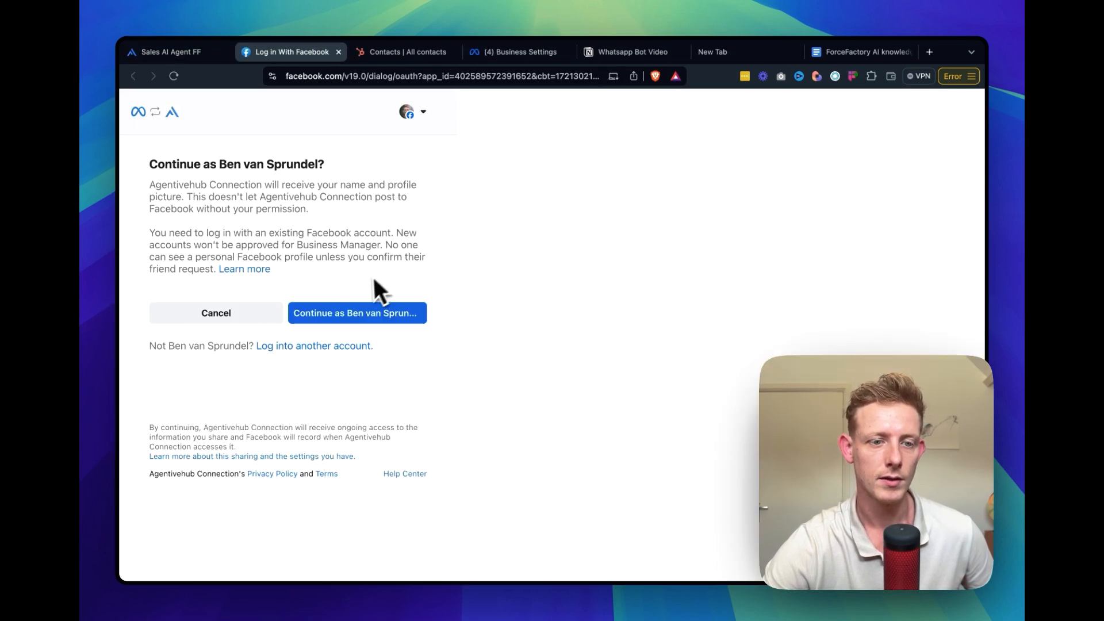
click(349, 315)
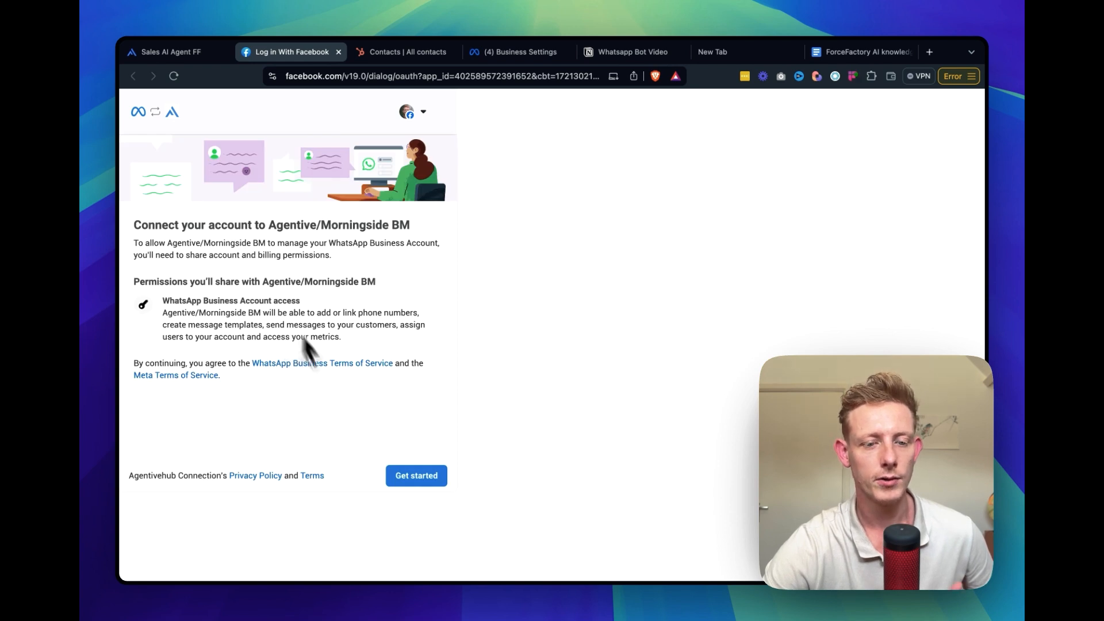
click(423, 478)
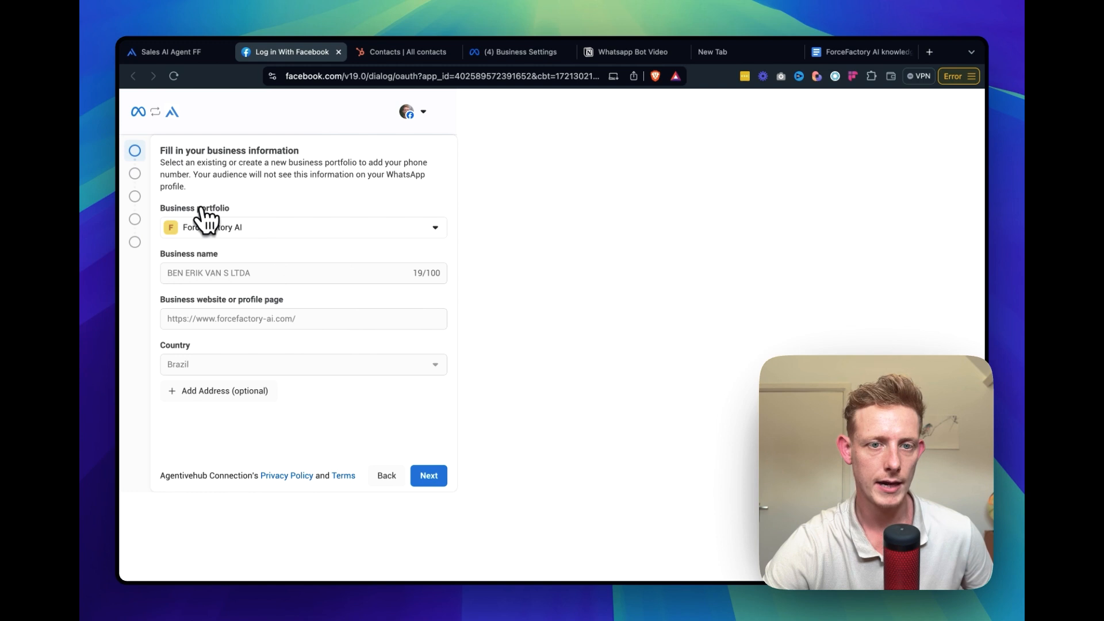
Look through the available business portfolios in Meta Business settings, check Agentive's deployment options and return to the Facebook connection form
click(522, 57)
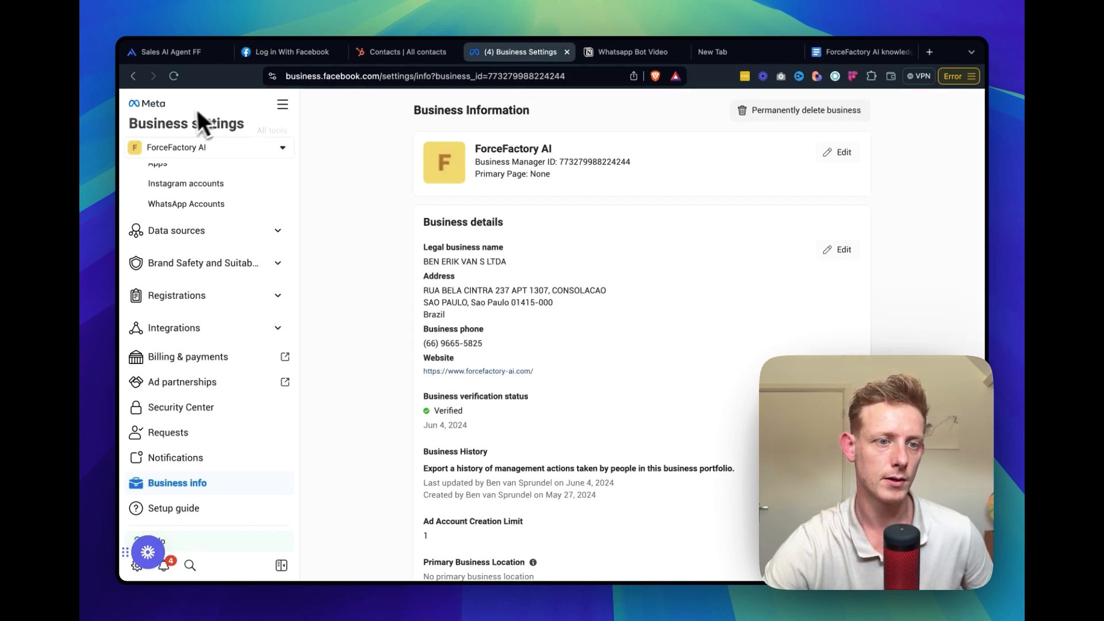
click(196, 150)
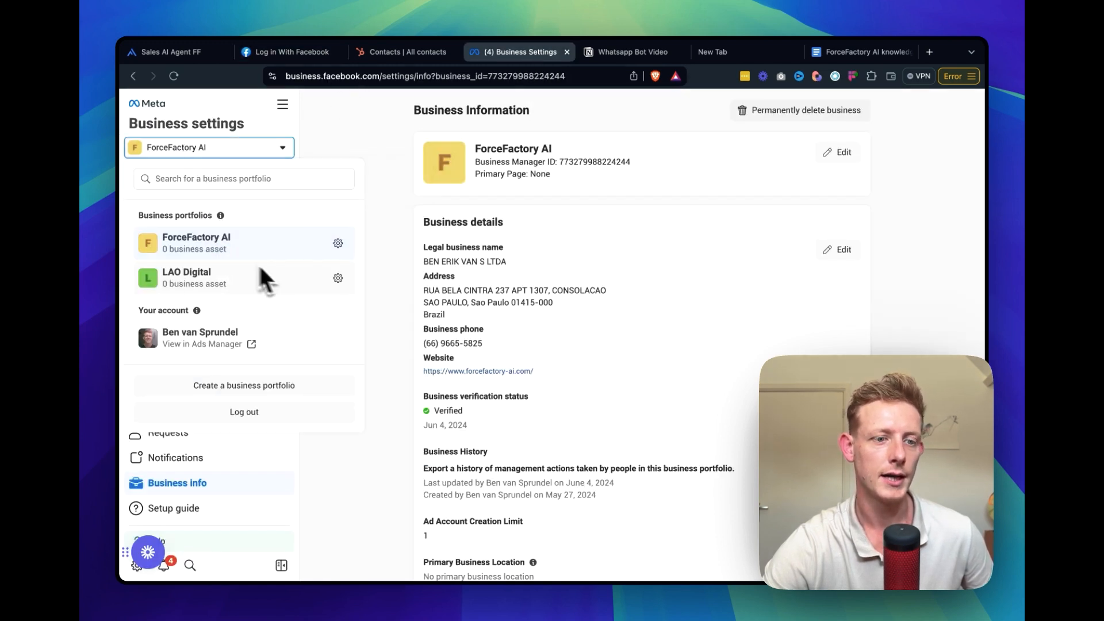
click(324, 183)
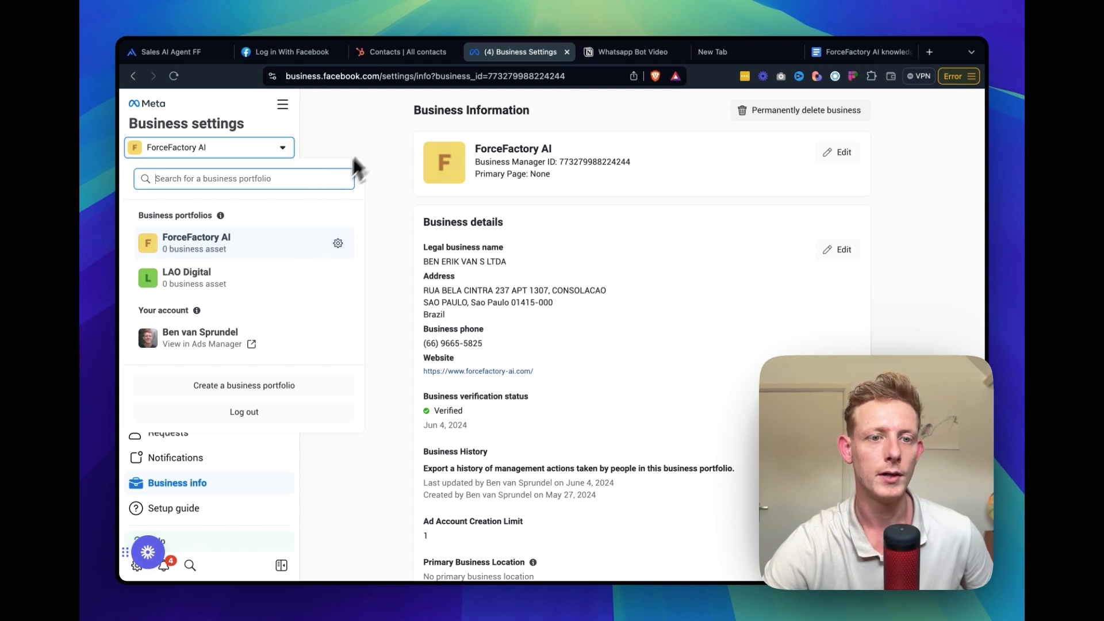
click(352, 154)
click(189, 57)
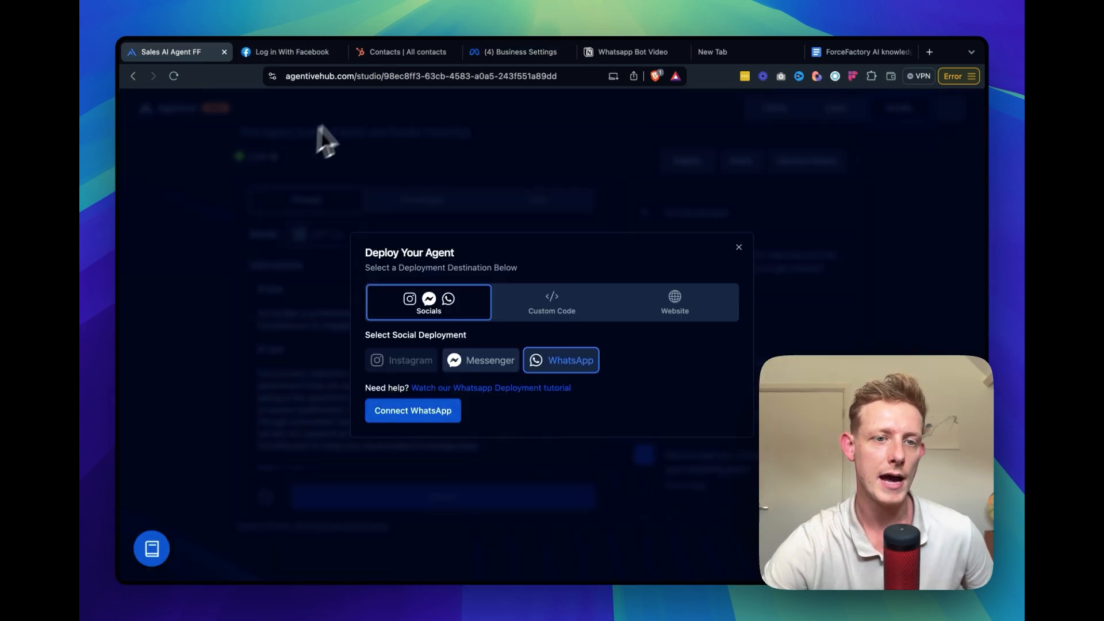
click(300, 58)
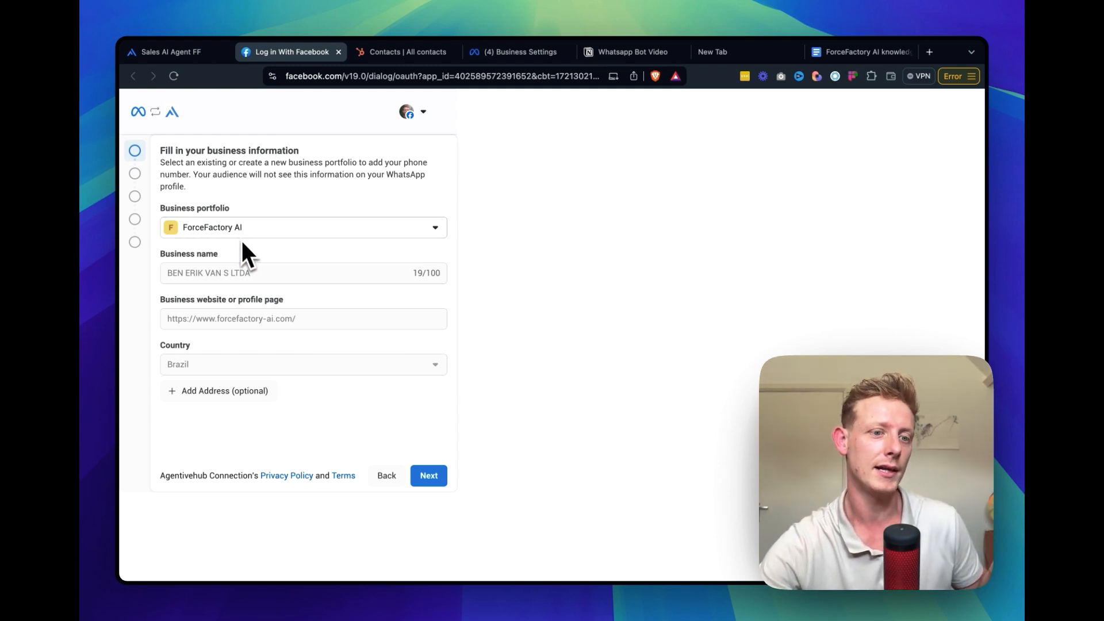
mouse_move(206, 276)
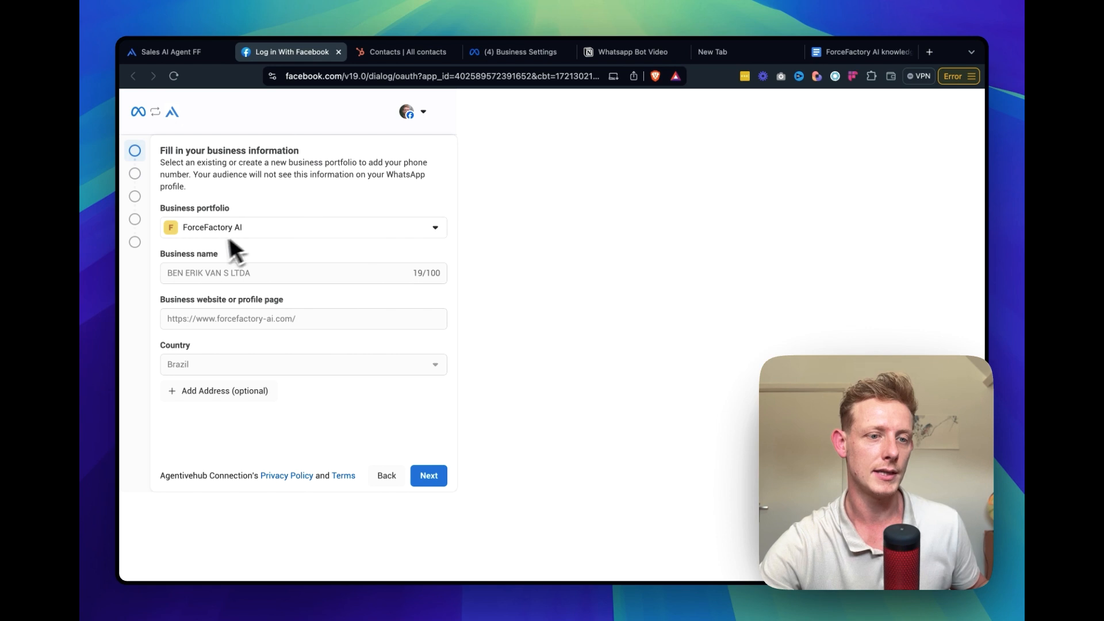
Check the legal business name and verification status in Meta Business settings, and return to the Facebook connection form
click(520, 52)
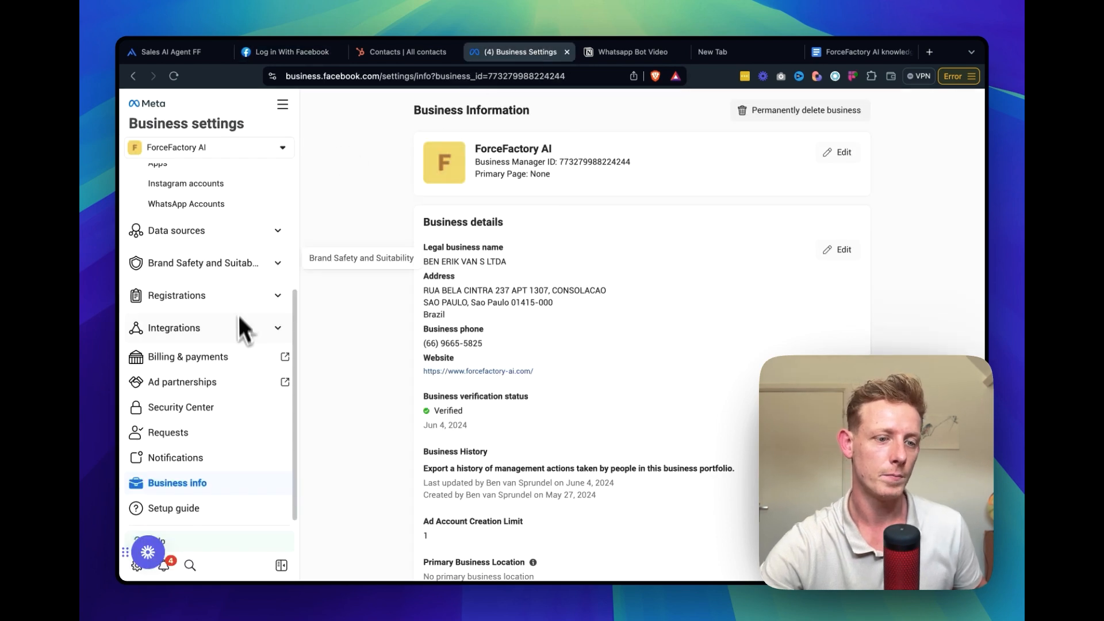
drag(422, 247, 506, 259)
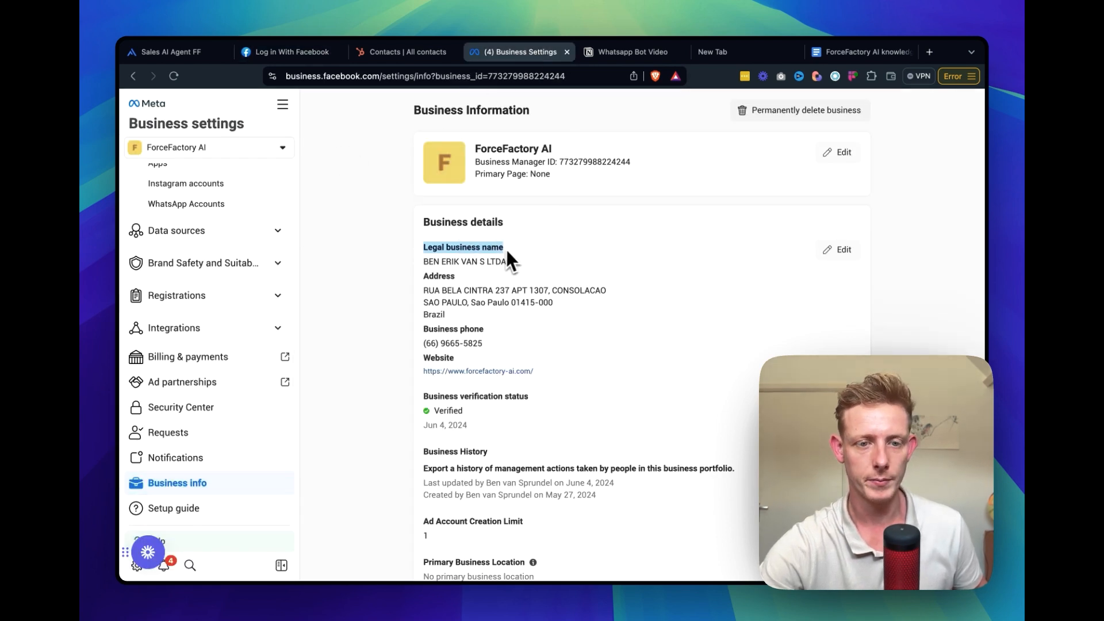
click(444, 417)
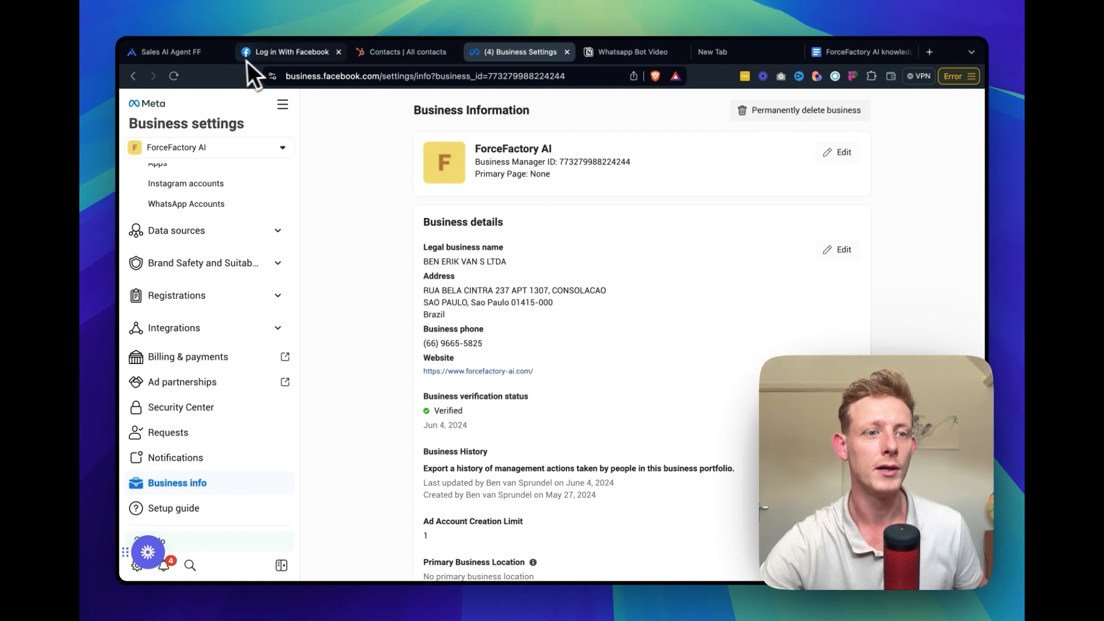
click(195, 59)
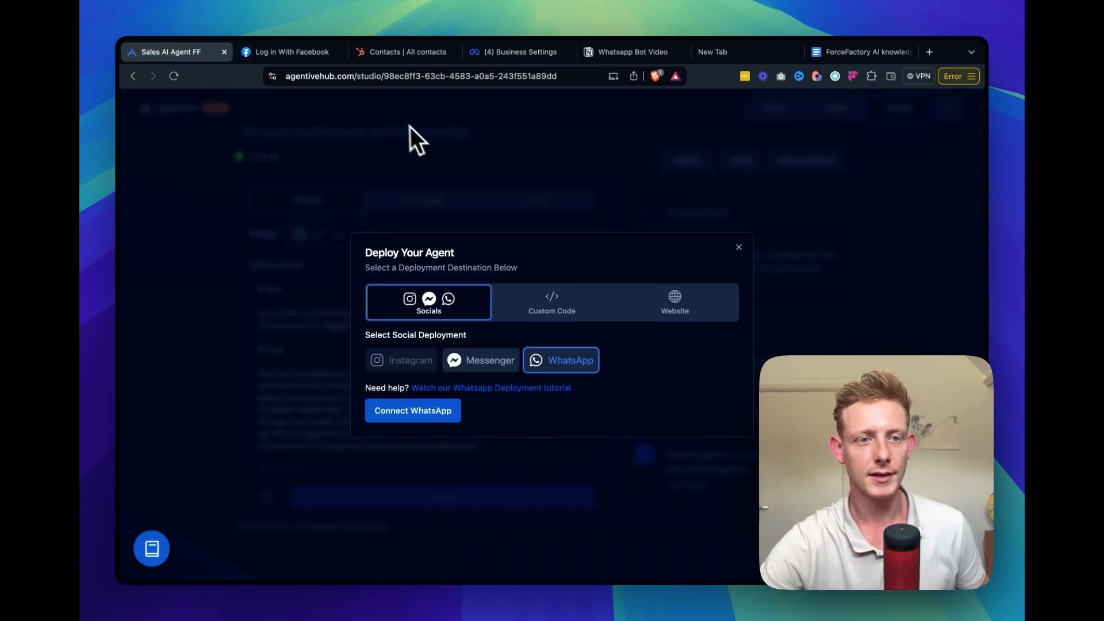
click(292, 51)
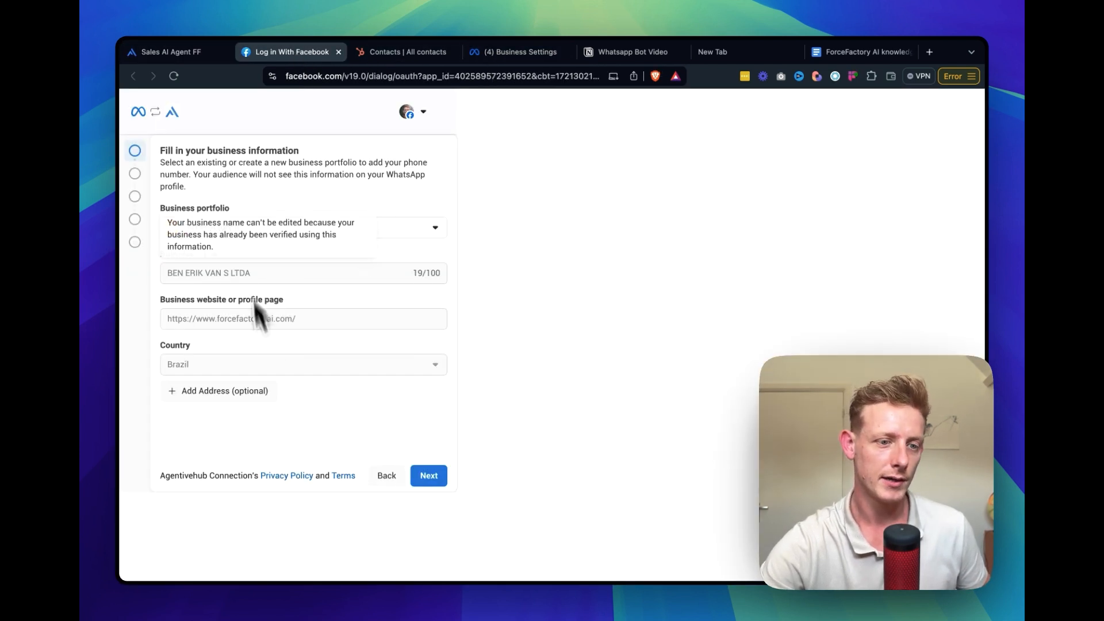
Accept the ForceFactory AI portfolio's business information and choose to create a new WhatsApp Business account with a new business profile
click(430, 476)
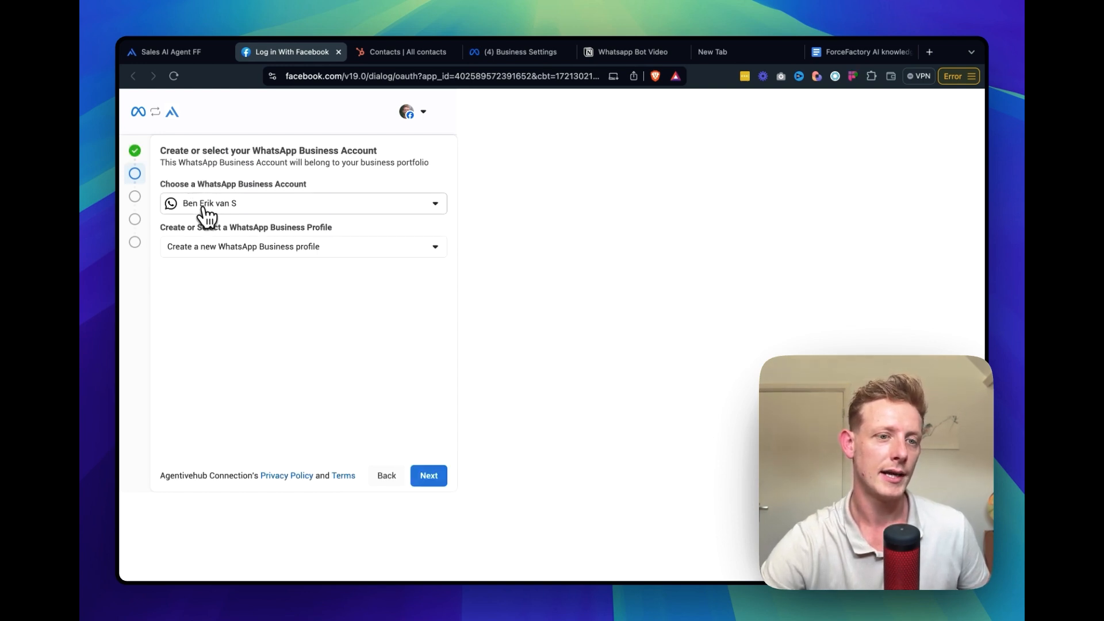
click(206, 205)
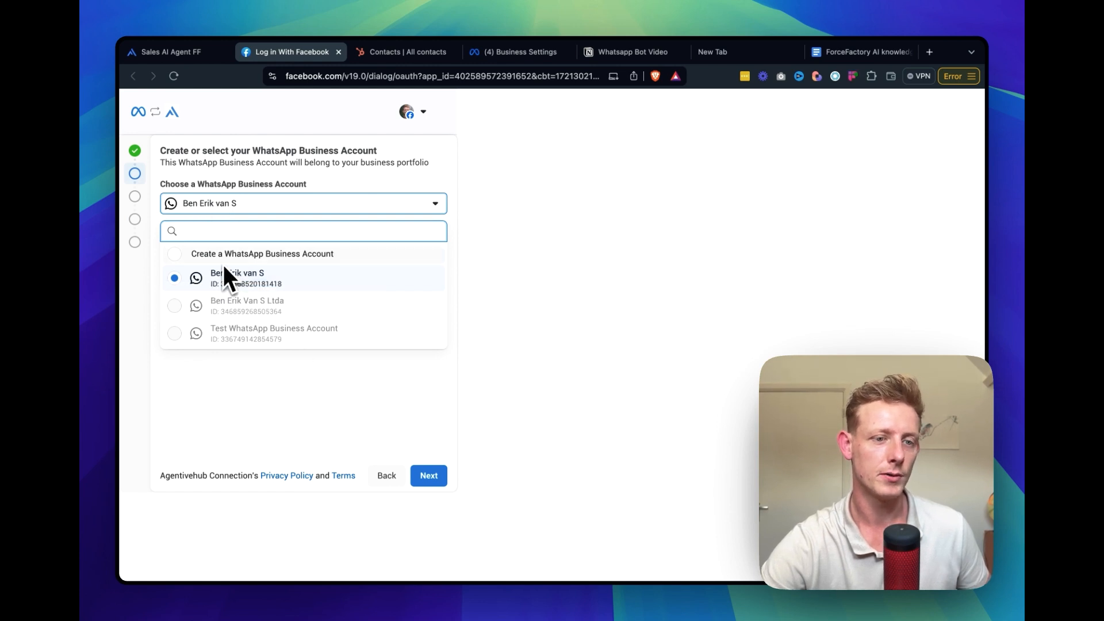
click(264, 255)
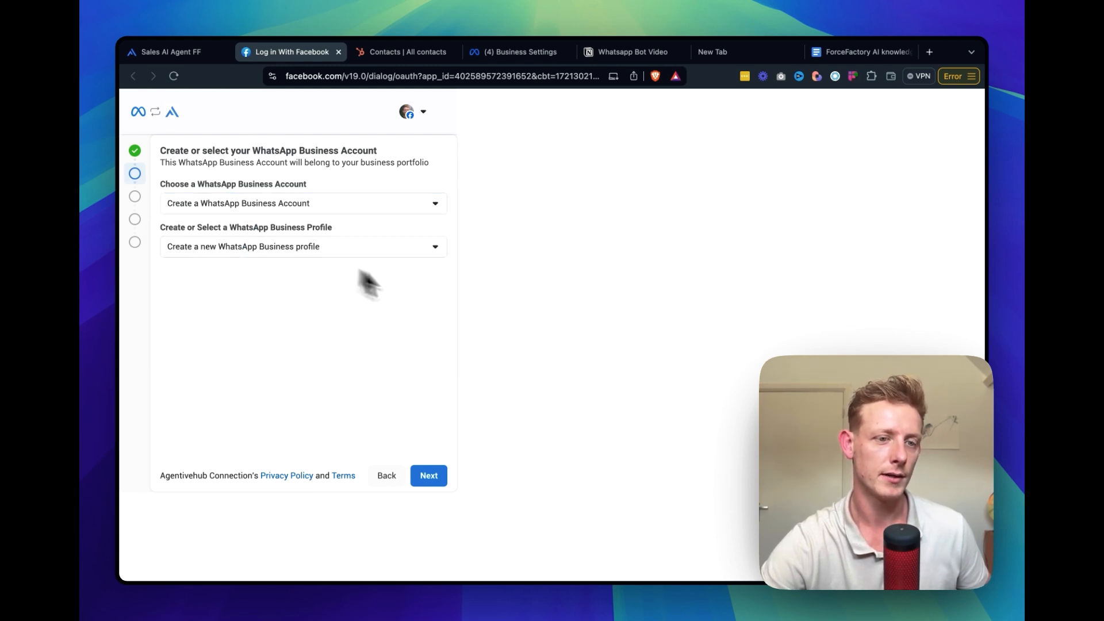
click(330, 250)
click(330, 276)
click(345, 247)
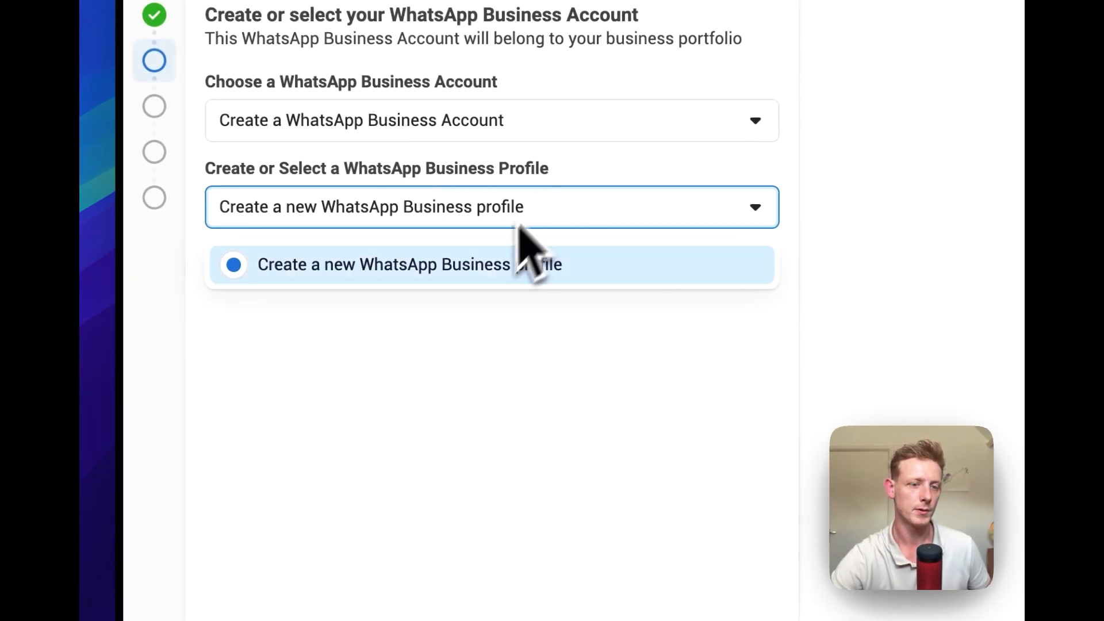
click(560, 391)
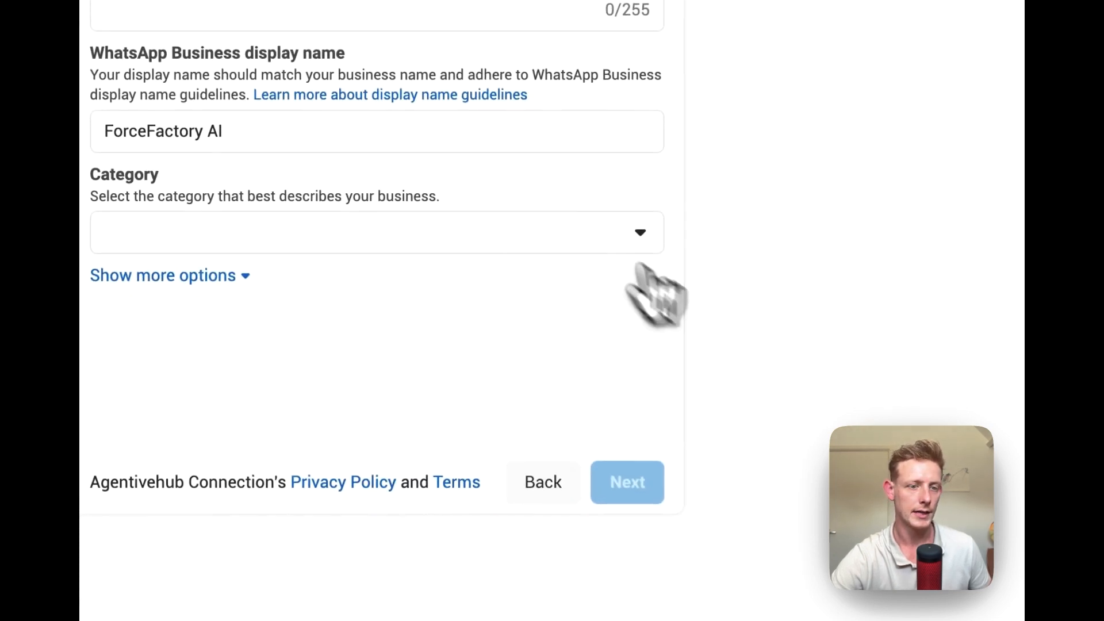
Shorten the WhatsApp Business display name to ForceFactory and restore it to ForceFactory AI
click(401, 275)
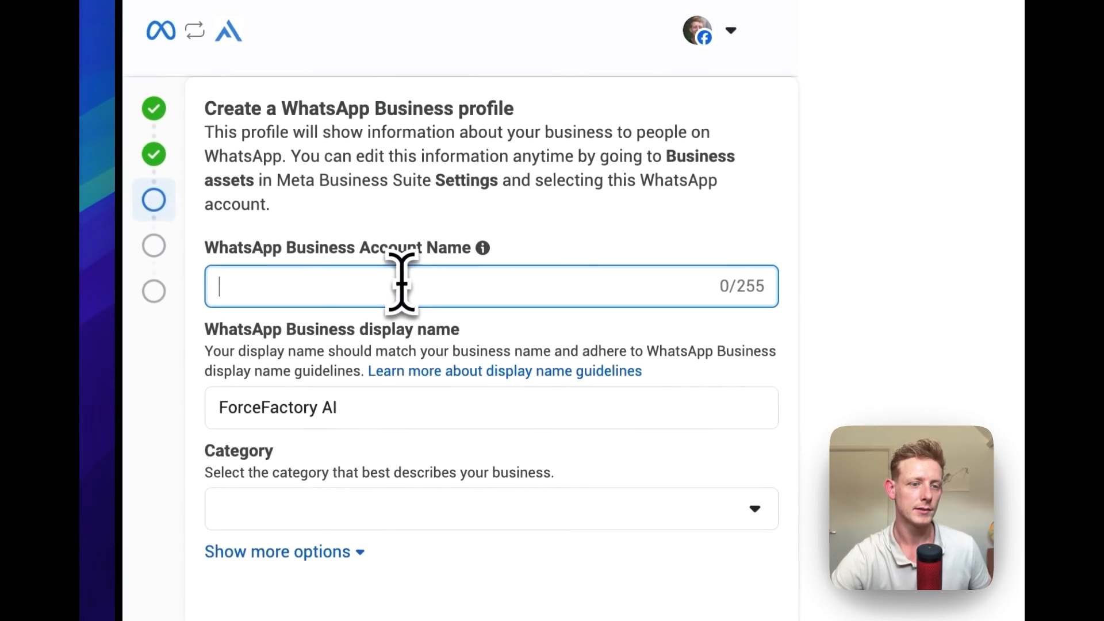
mouse_move(486, 251)
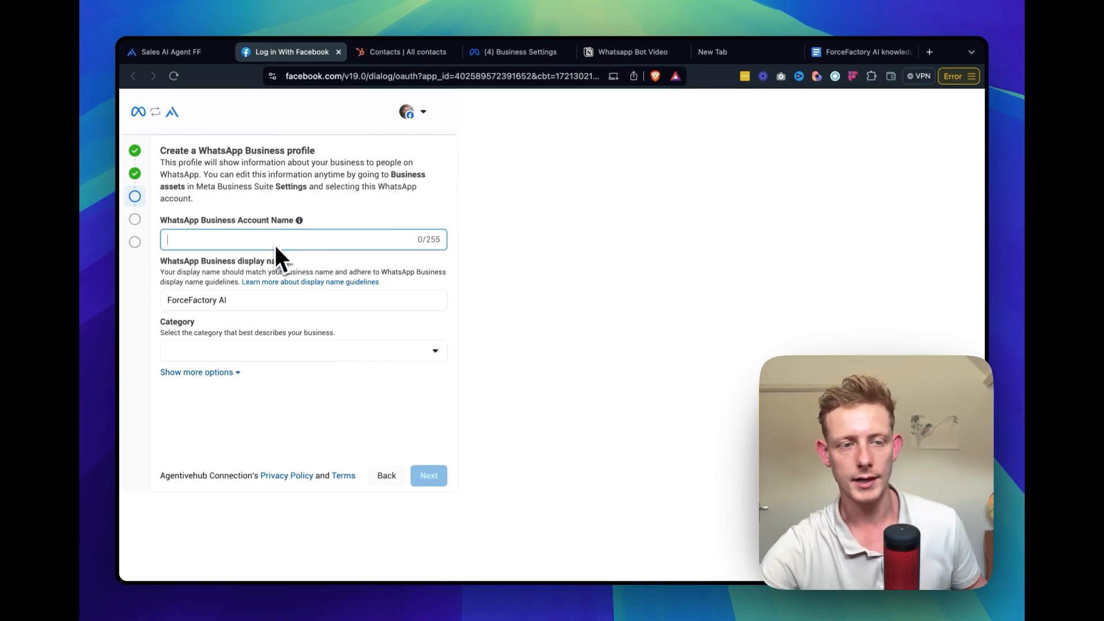
click(222, 298)
double_click(223, 300)
click(249, 305)
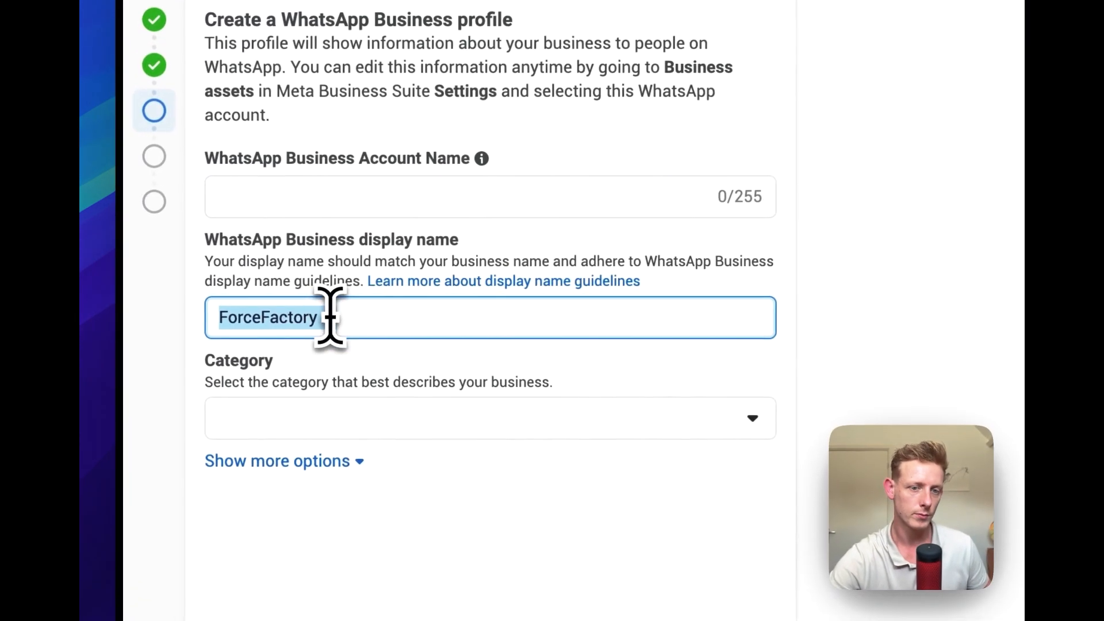
drag(384, 327, 195, 338)
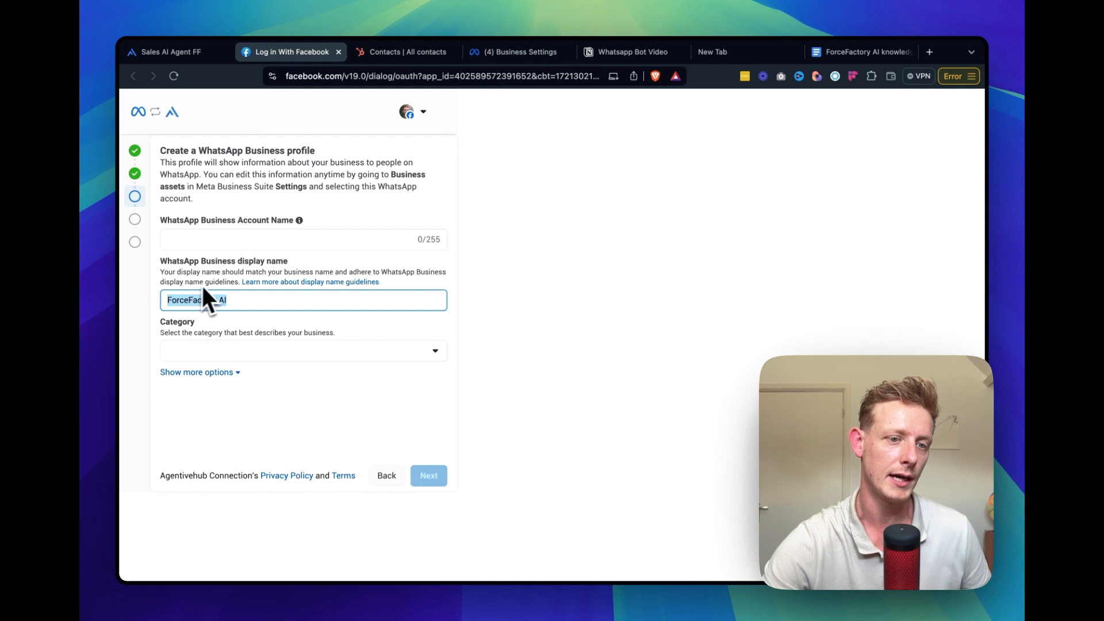
click(253, 299)
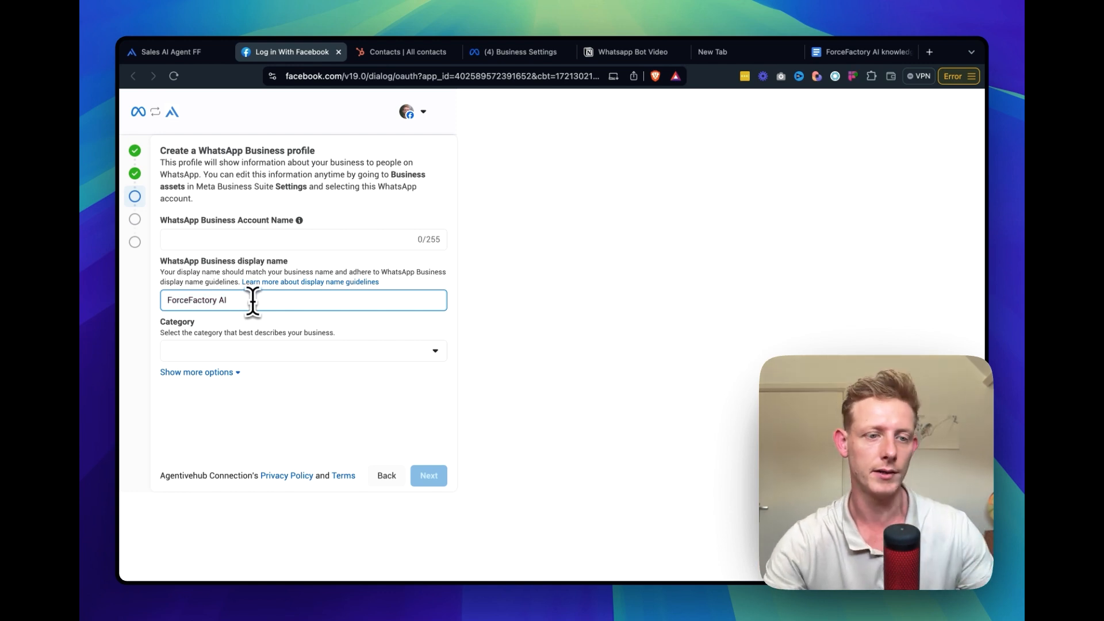
key(BackSpace)
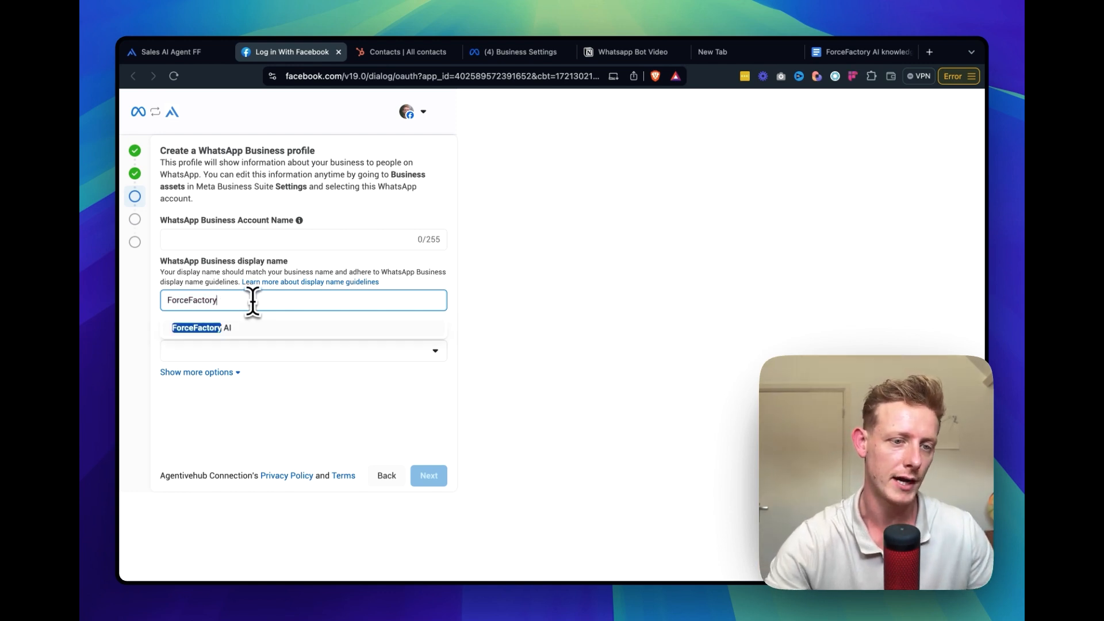
click(514, 310)
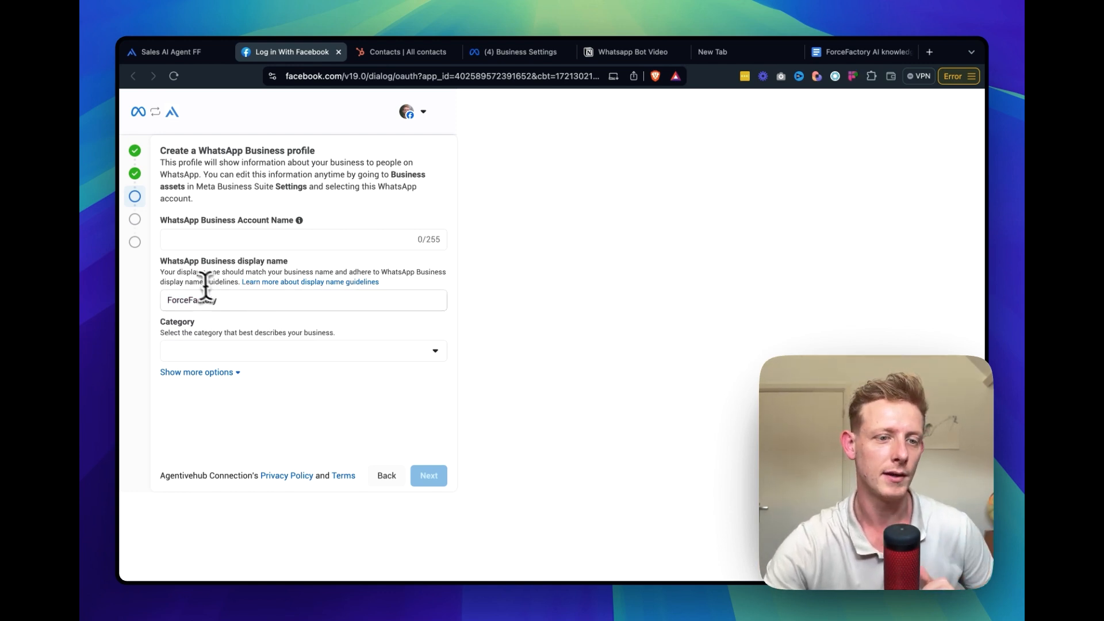
click(247, 303)
text(AI)
click(467, 310)
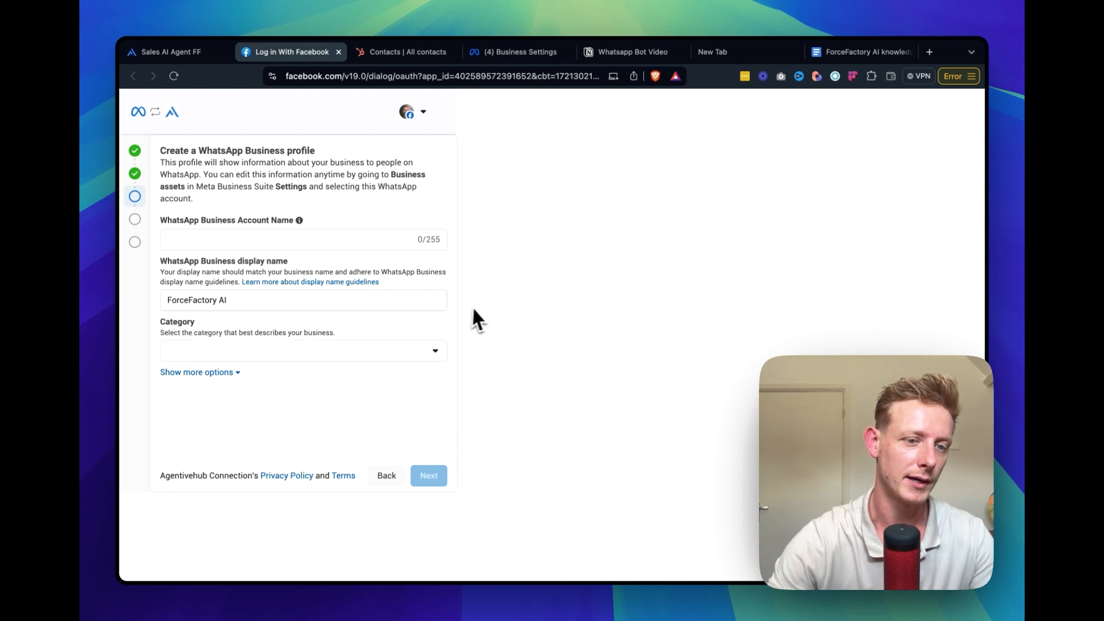
Set the WhatsApp Business profile's category to Other
click(354, 350)
scroll(347, 402, down, 5)
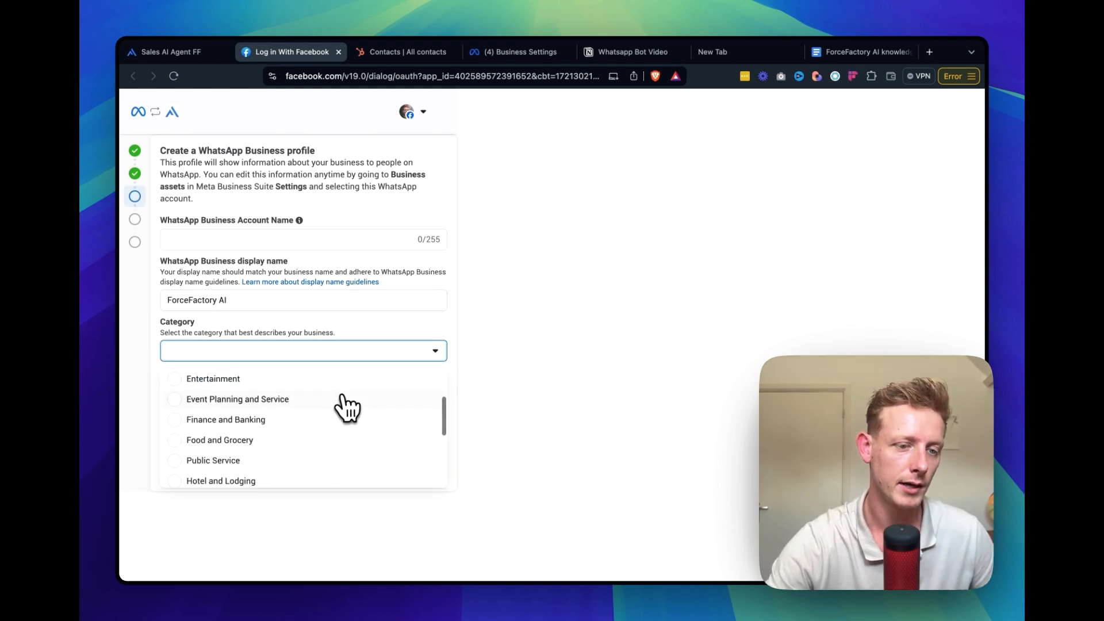
scroll(347, 406, up, 5)
scroll(347, 405, down, 5)
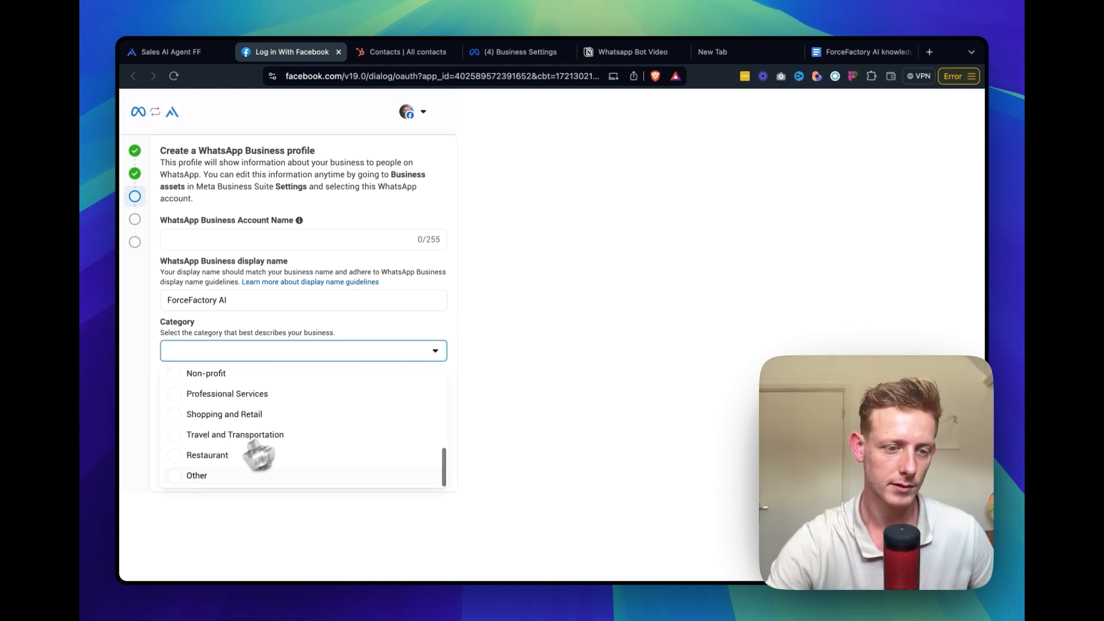
click(197, 475)
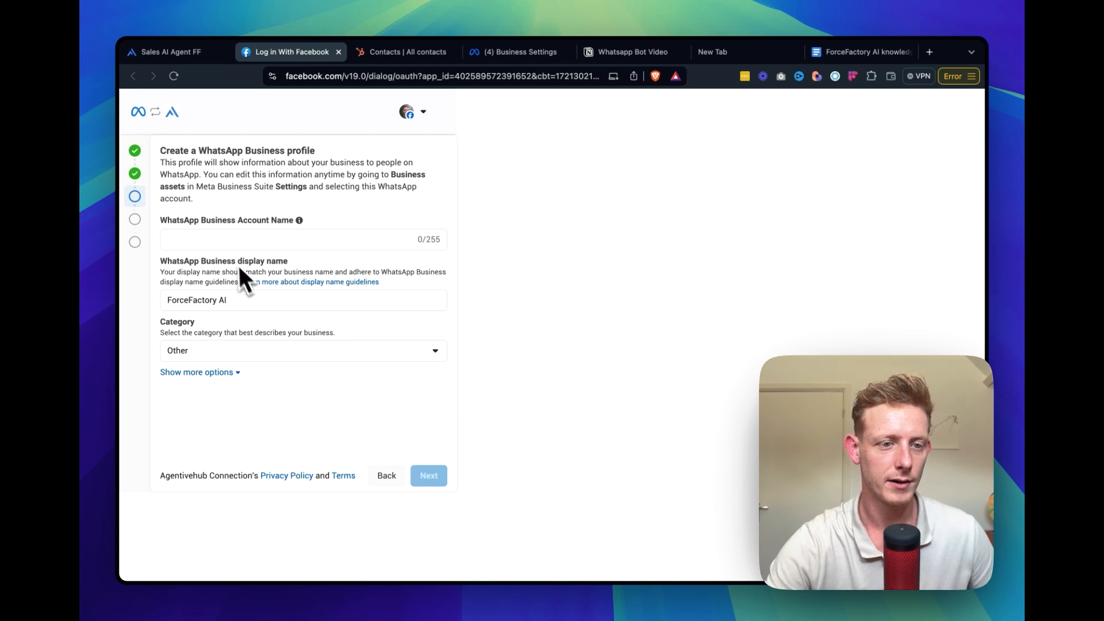
Name the WhatsApp Business account Forcefactory and proceed to adding a phone number
click(224, 239)
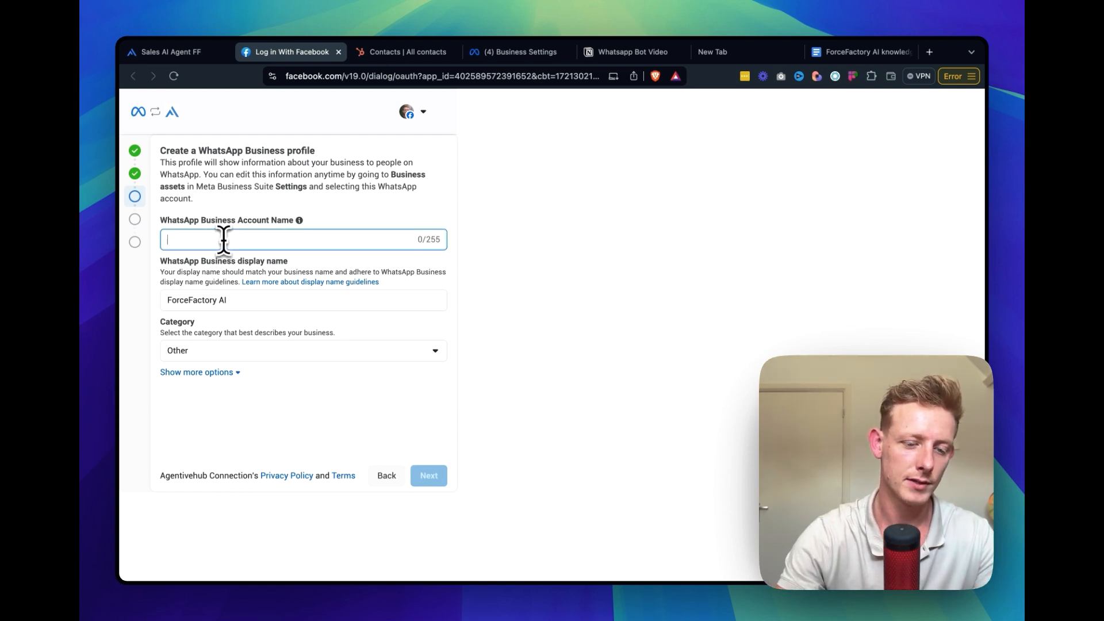
text(Forcefactory)
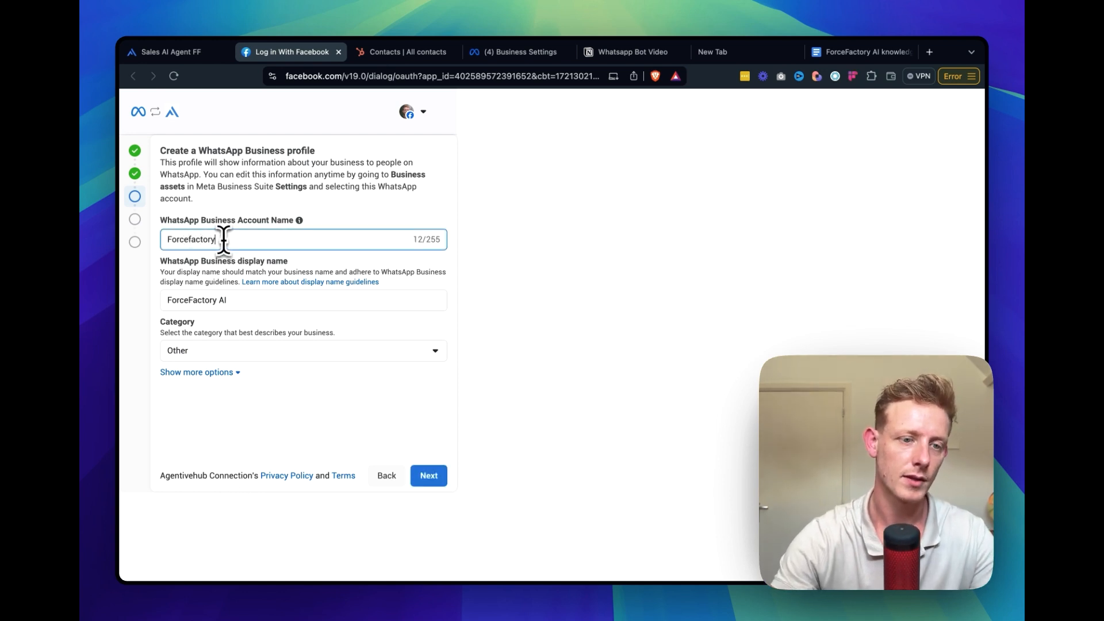
click(429, 476)
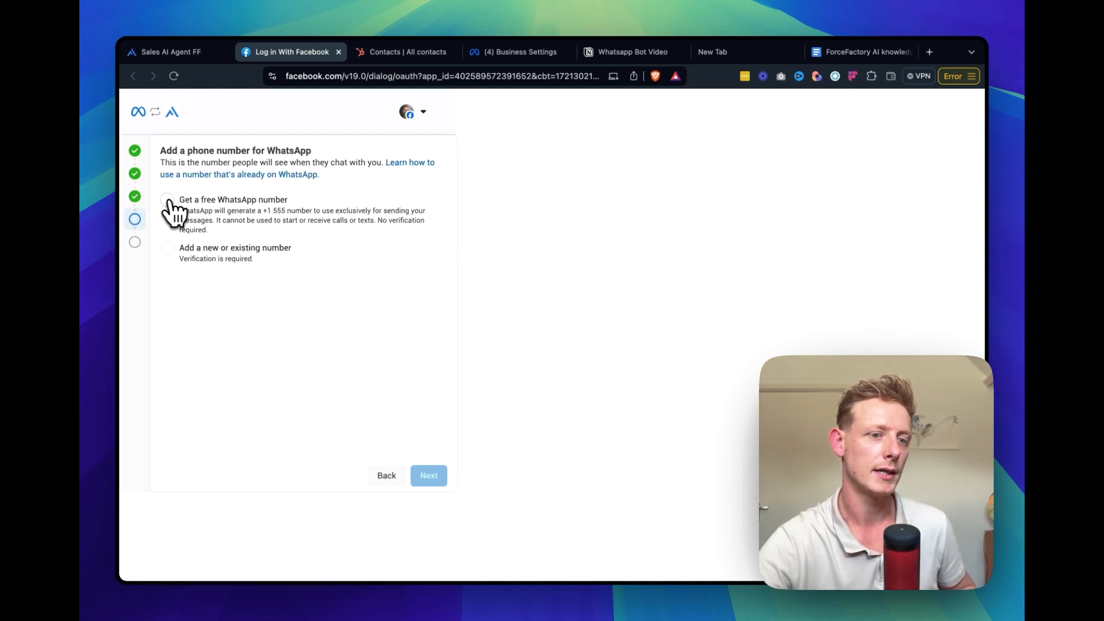
Try to add a free WhatsApp number to the business account, and switch back to Agentive's deployment options
click(168, 200)
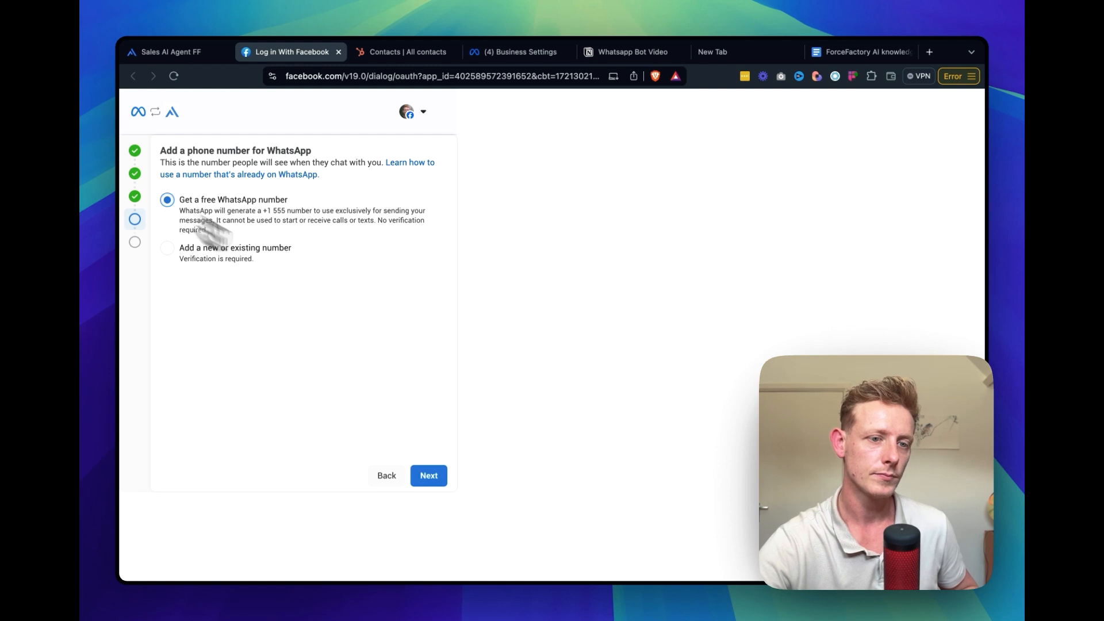
click(433, 476)
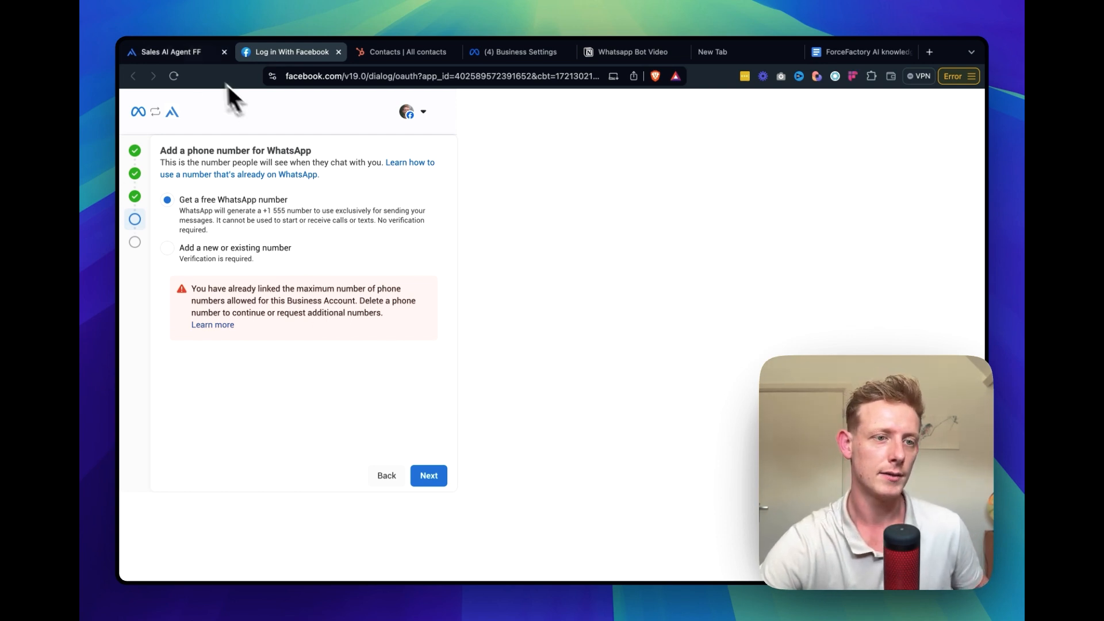
click(175, 51)
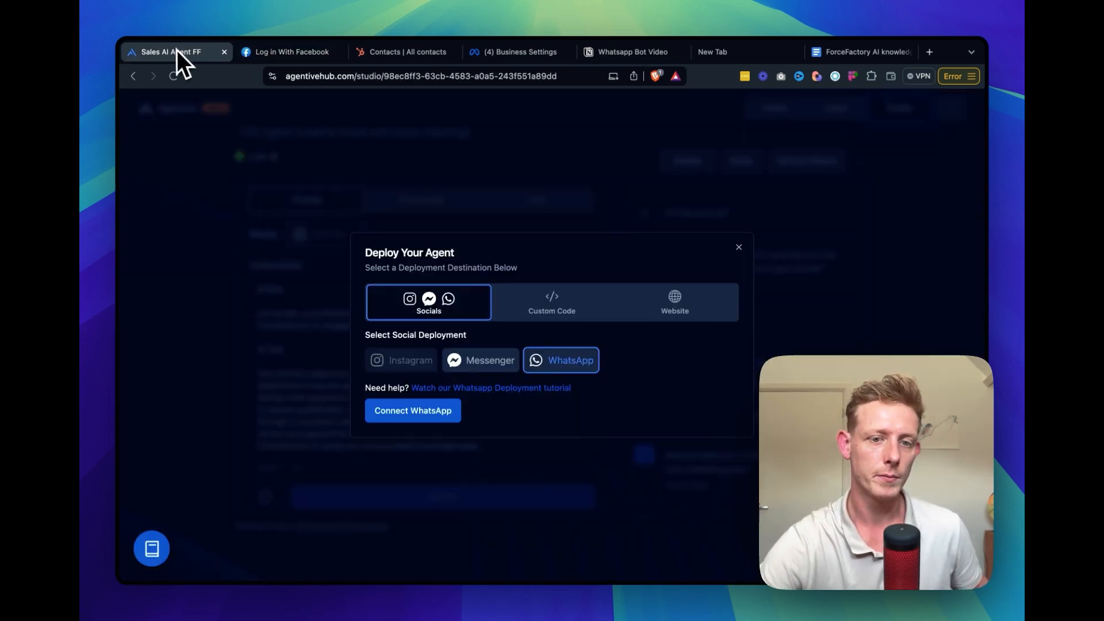
Close the deployment options to return to the sales agent's studio page
click(739, 247)
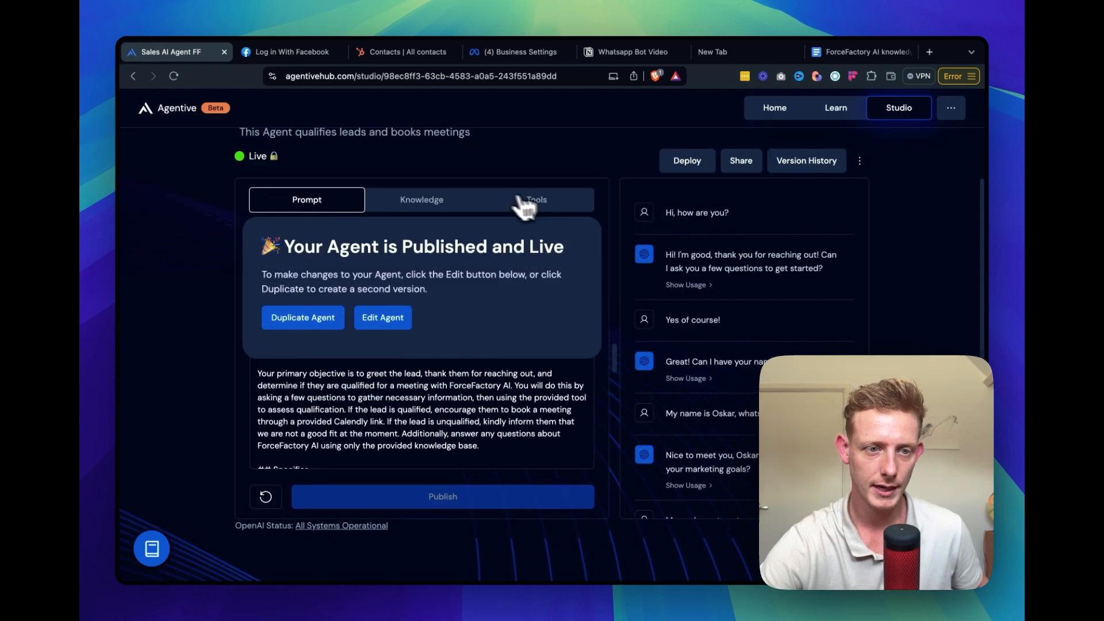
scroll(699, 253, up, 2)
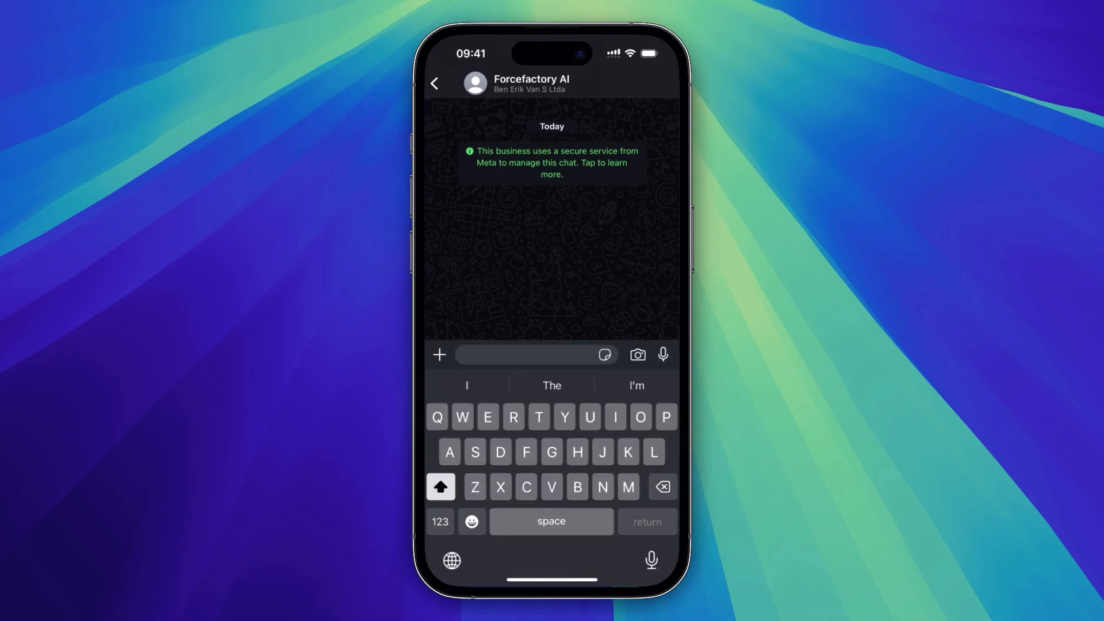
Switch to the Forcefactory AI chat in WhatsApp and send "Hi there, just saw company and I am interested in some services"
text(Hi )
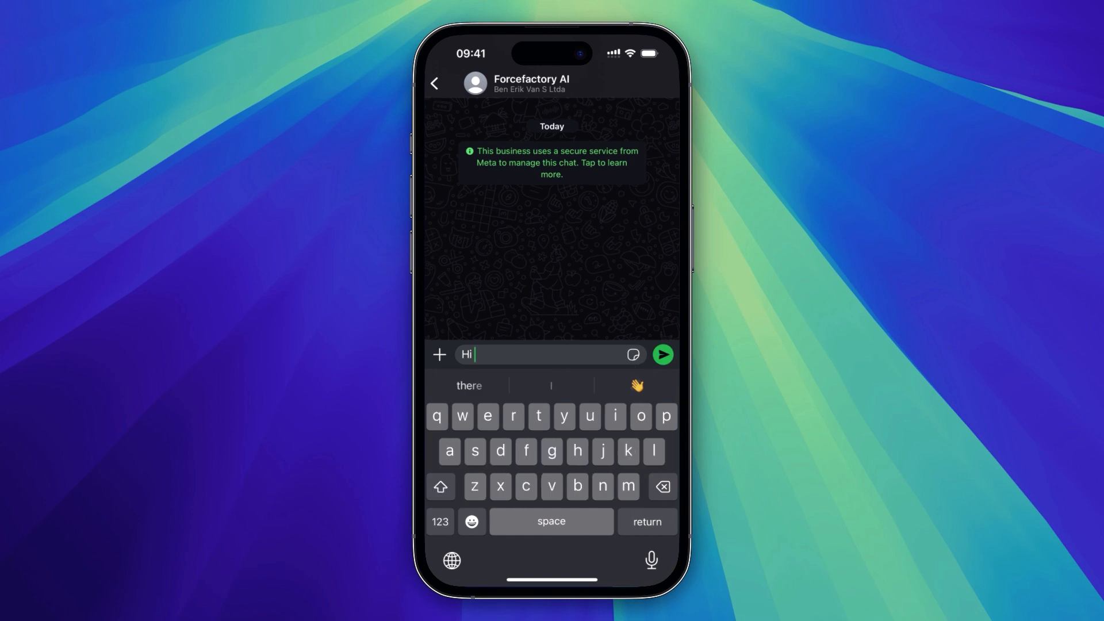
text(there, just )
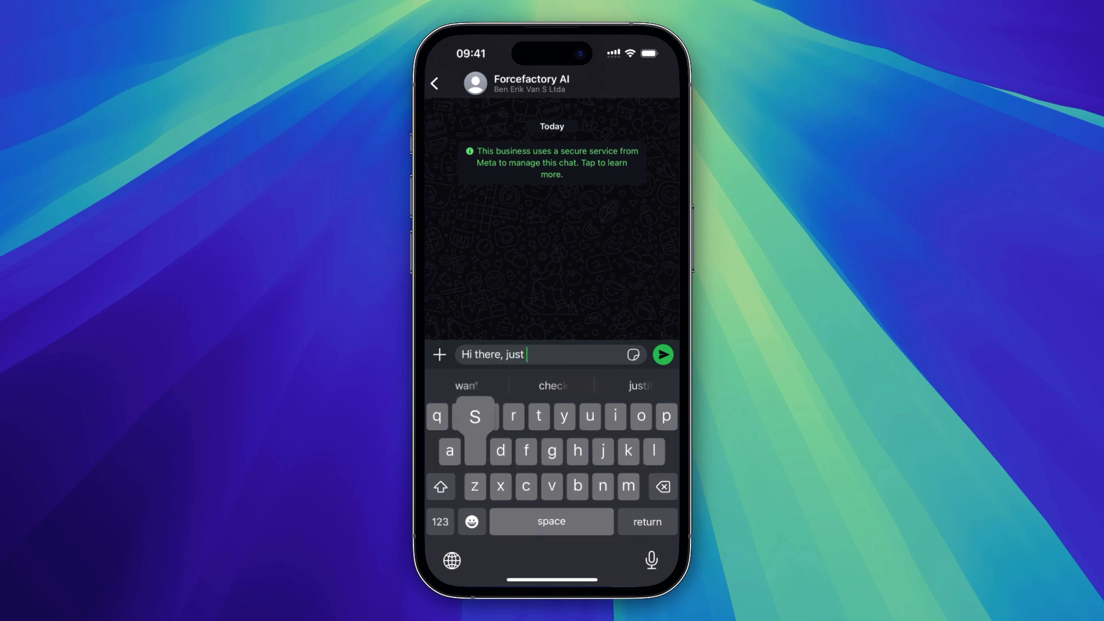
text(saw company an)
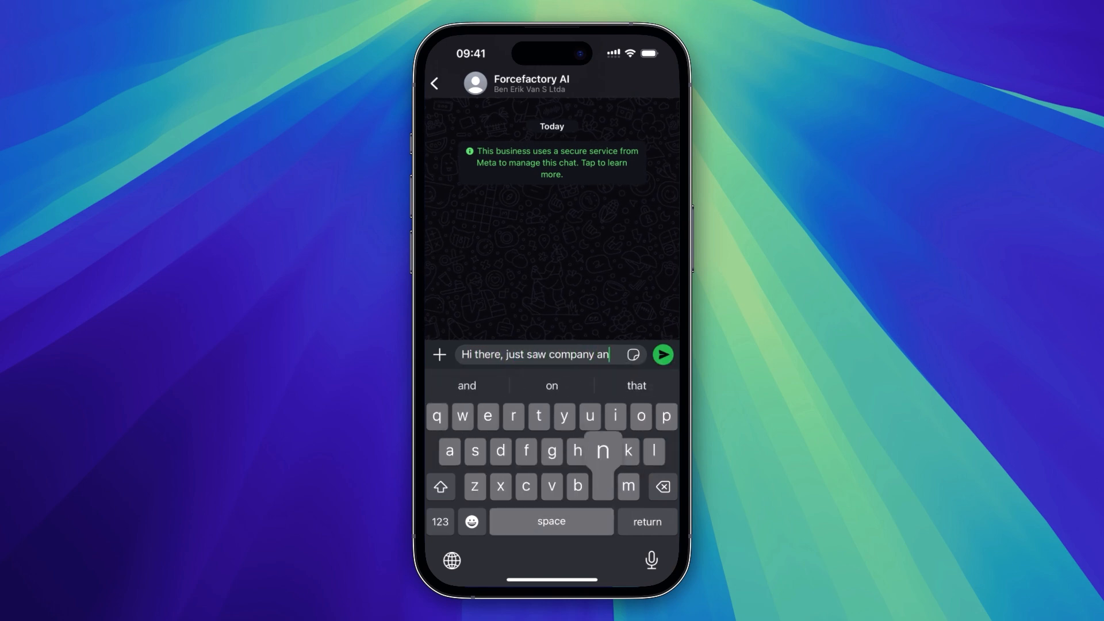
text(d I am int)
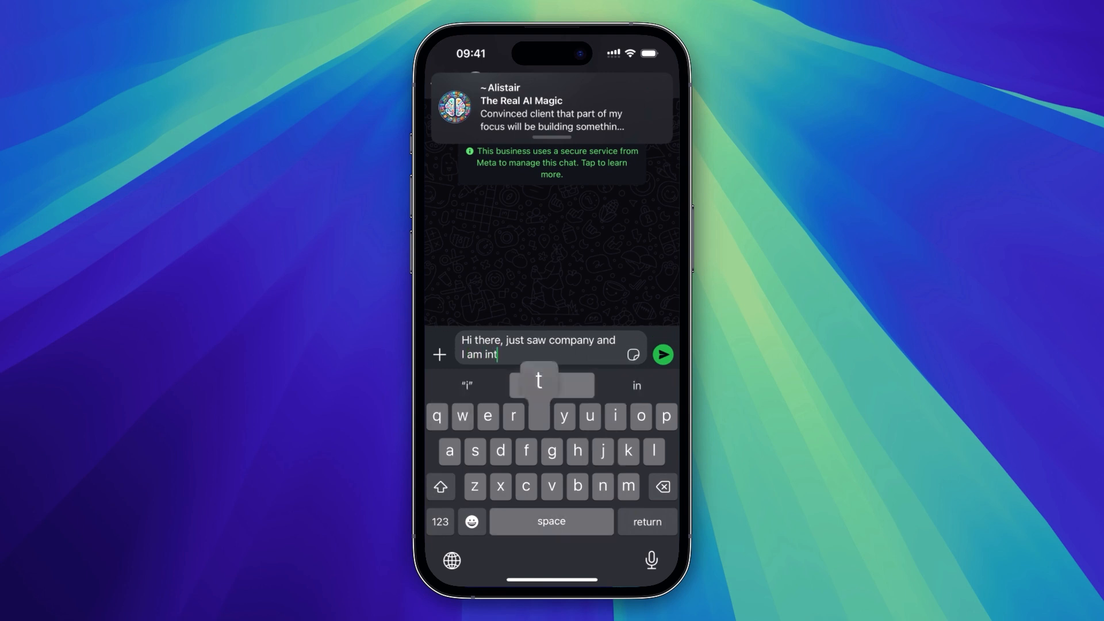
text(erested in so)
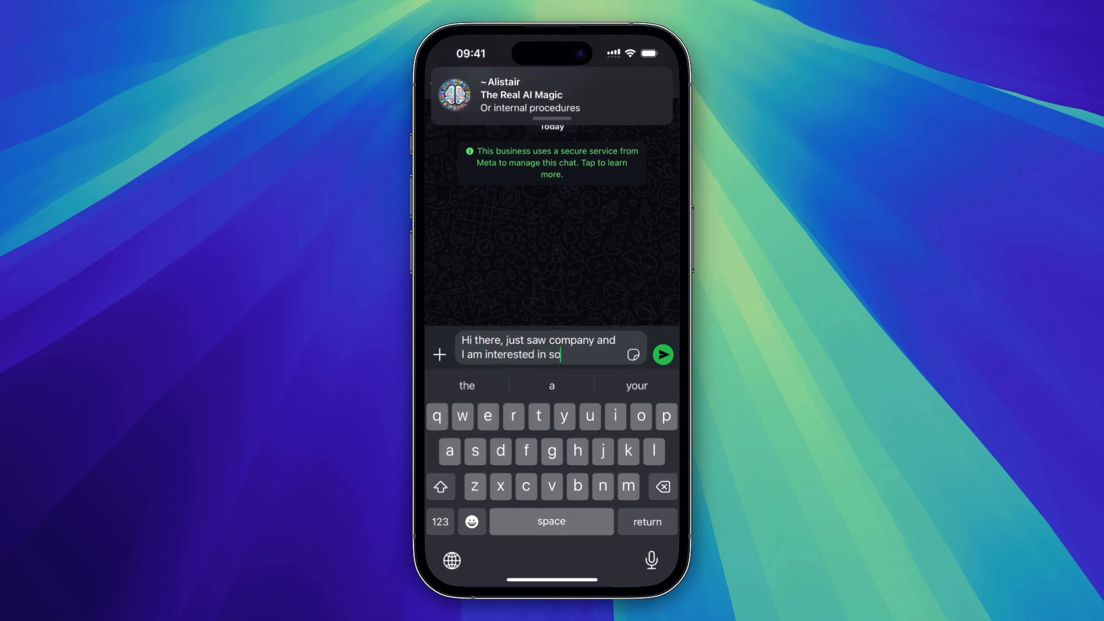
text(me services)
click(663, 354)
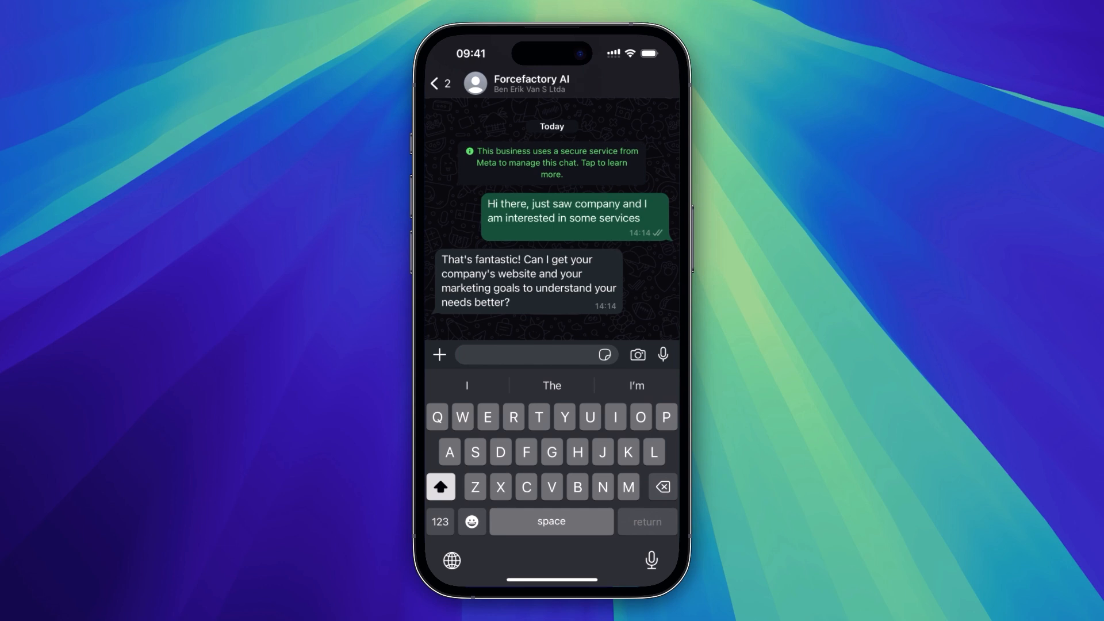
text(Nina)
key(BackSpace)
key(BackSpace)
key(BackSpace)
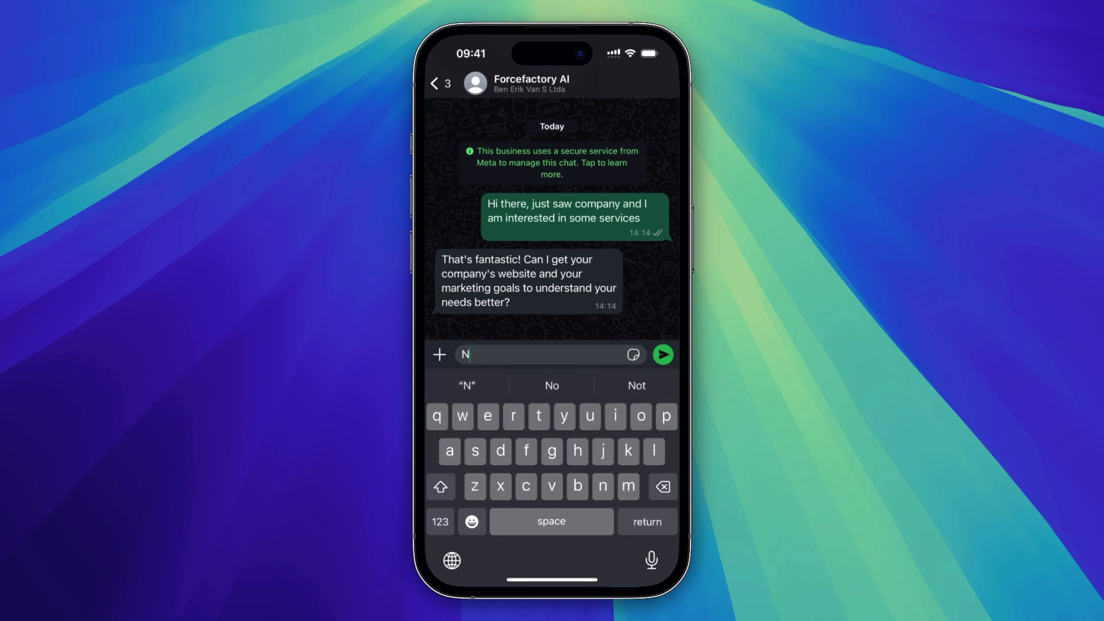
key(BackSpace)
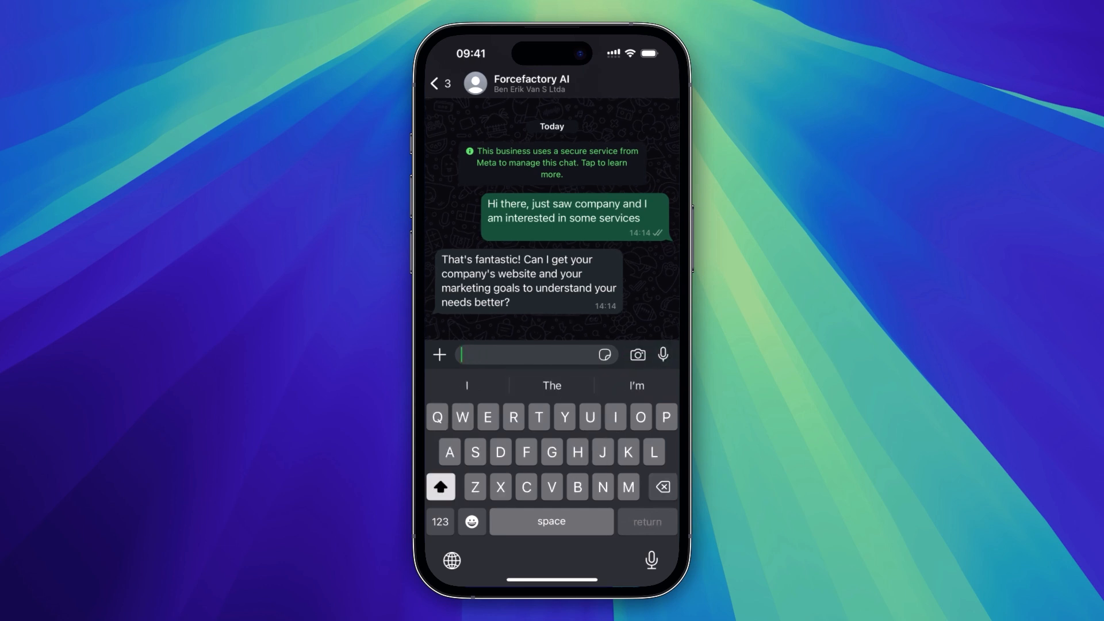
text(Nu)
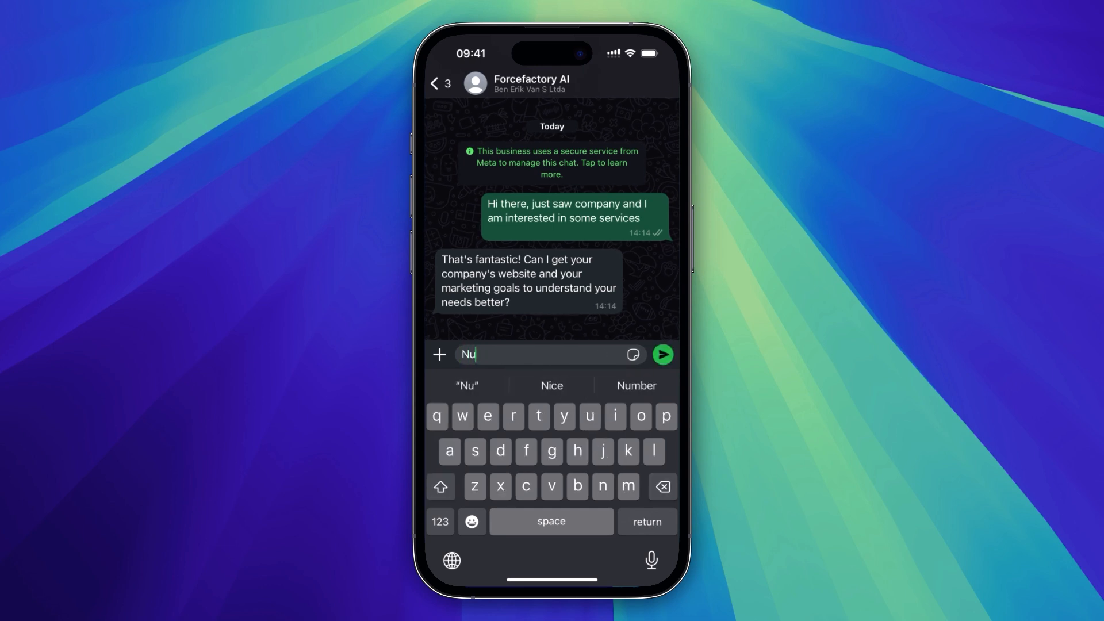
key(BackSpace)
key(BackSpace)
Reply to the agent with "My company website is Nubank.com and I want to get more leads through SEO"
text(My co)
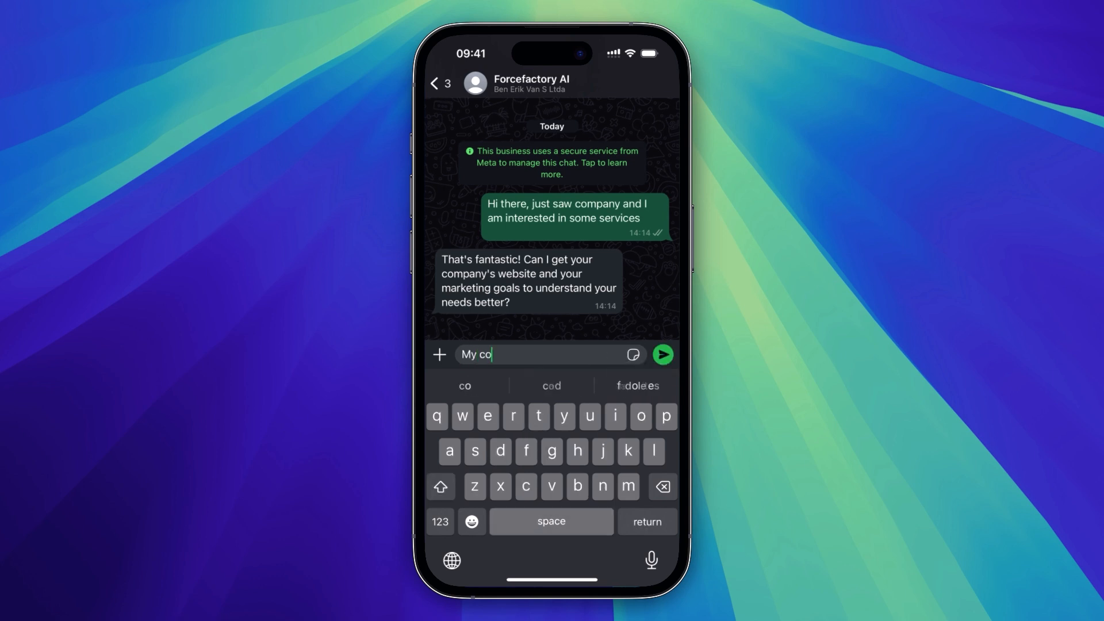
text(mpany website )
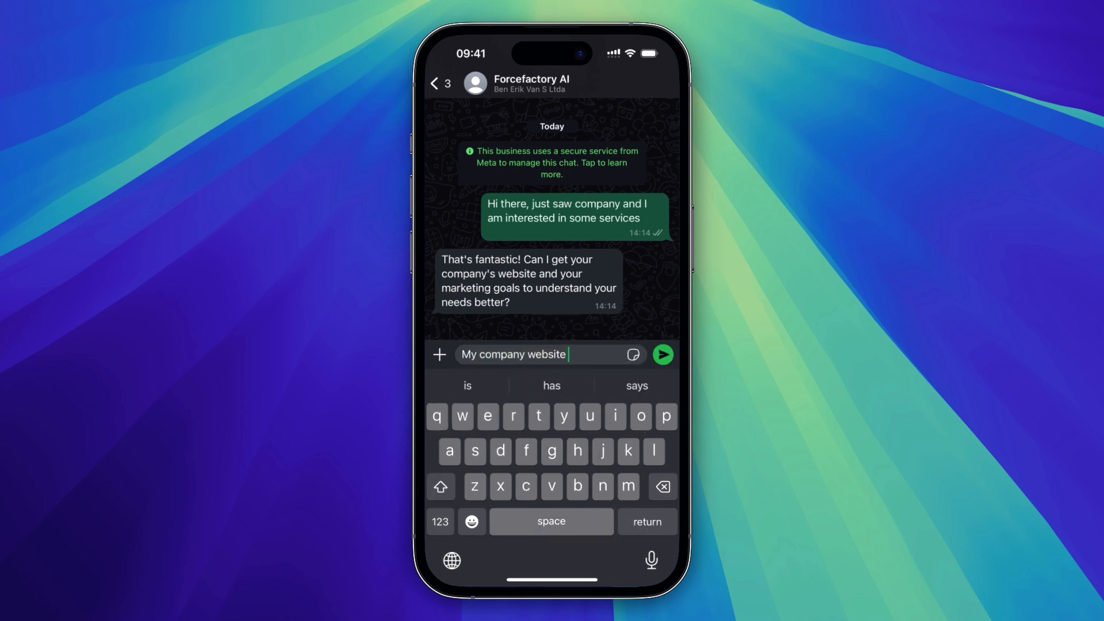
text(is nunank)
key(BackSpace)
key(BackSpace)
key(BackSpace)
key(BackSpace)
text(bank.)
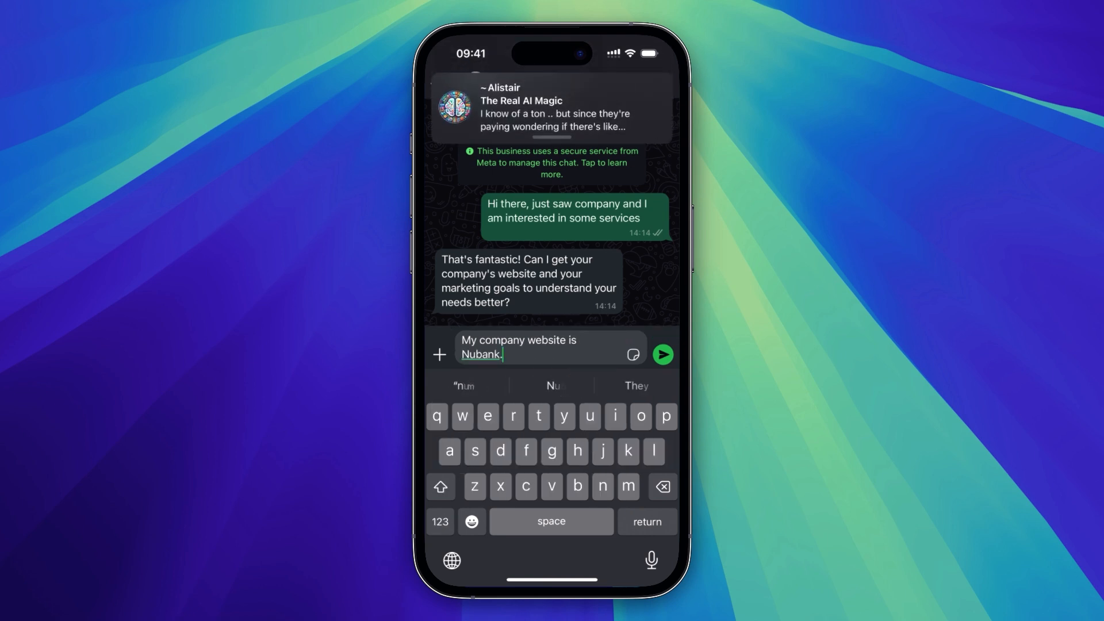
text(com and I want to get more leads th)
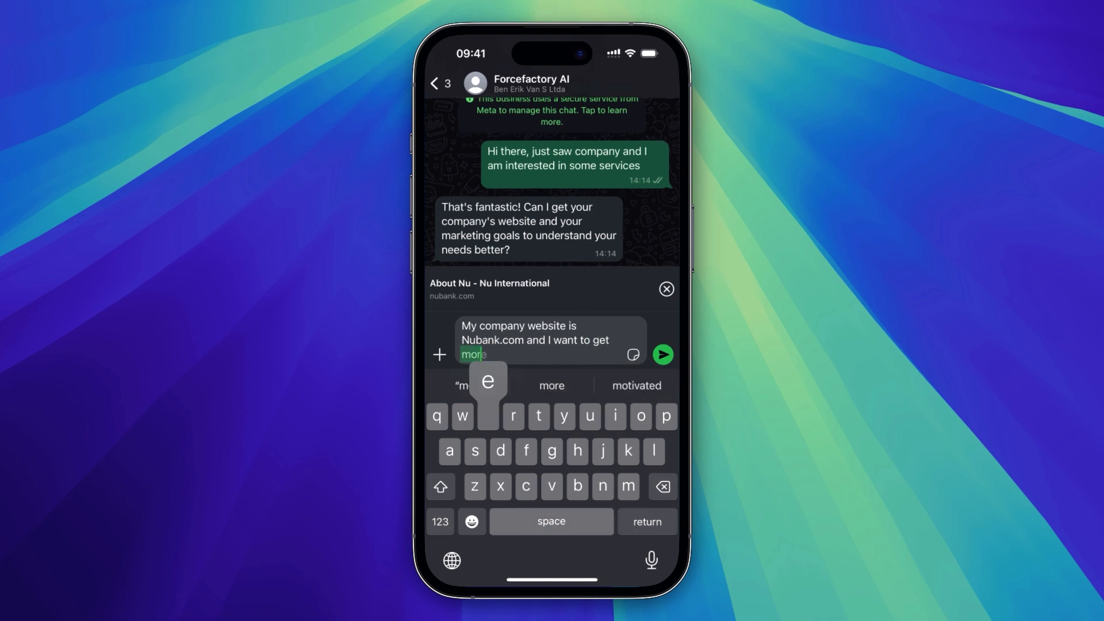
text(rough Se)
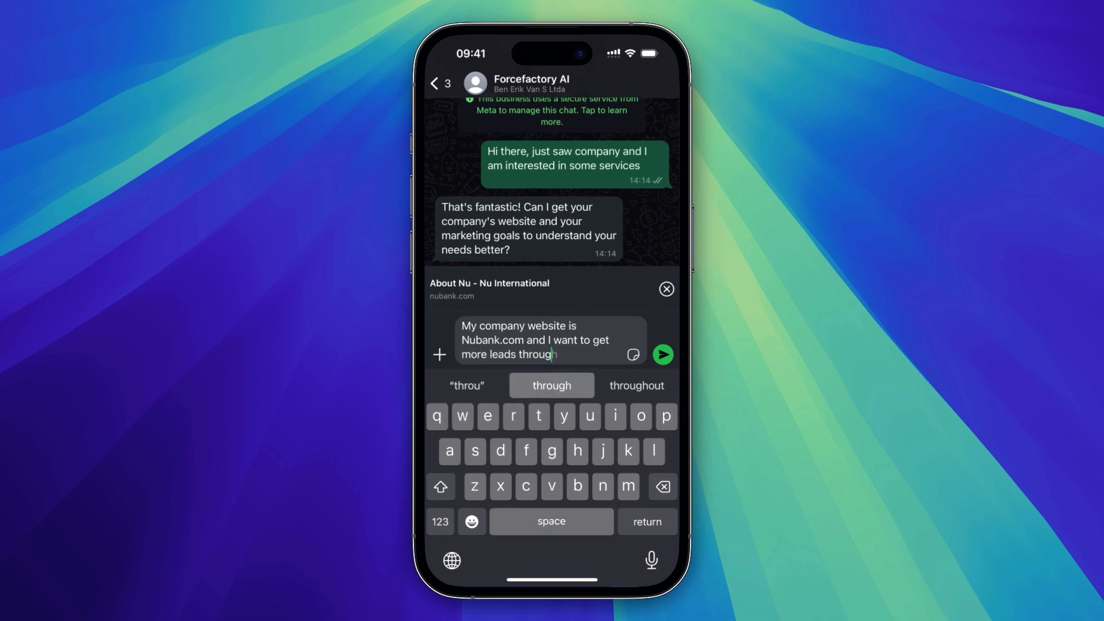
key(BackSpace)
key(shift)
text(EO)
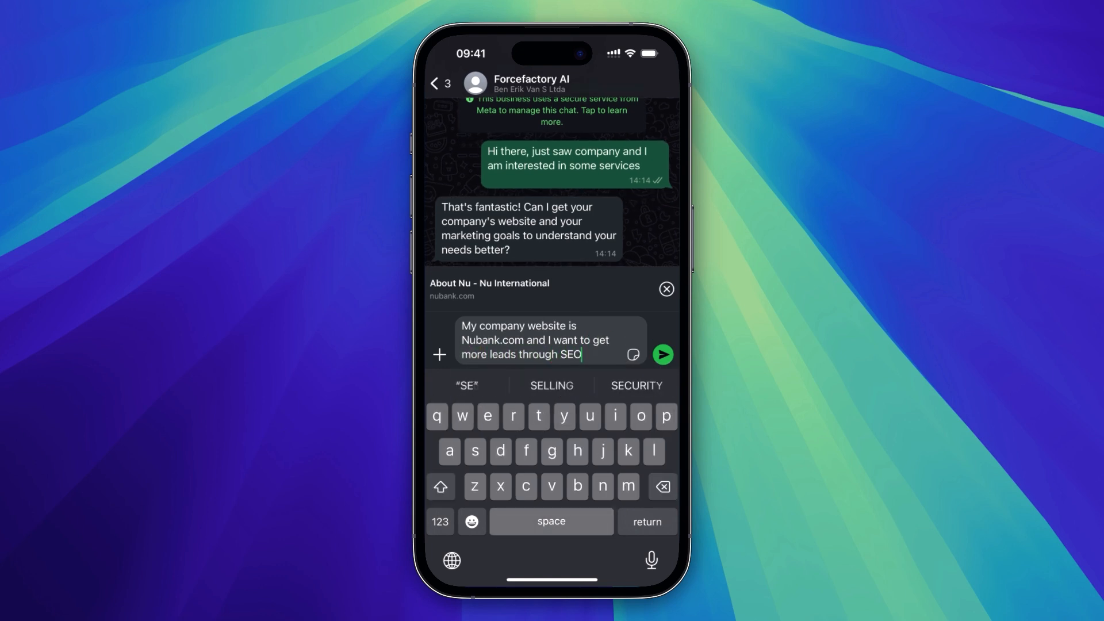
click(663, 354)
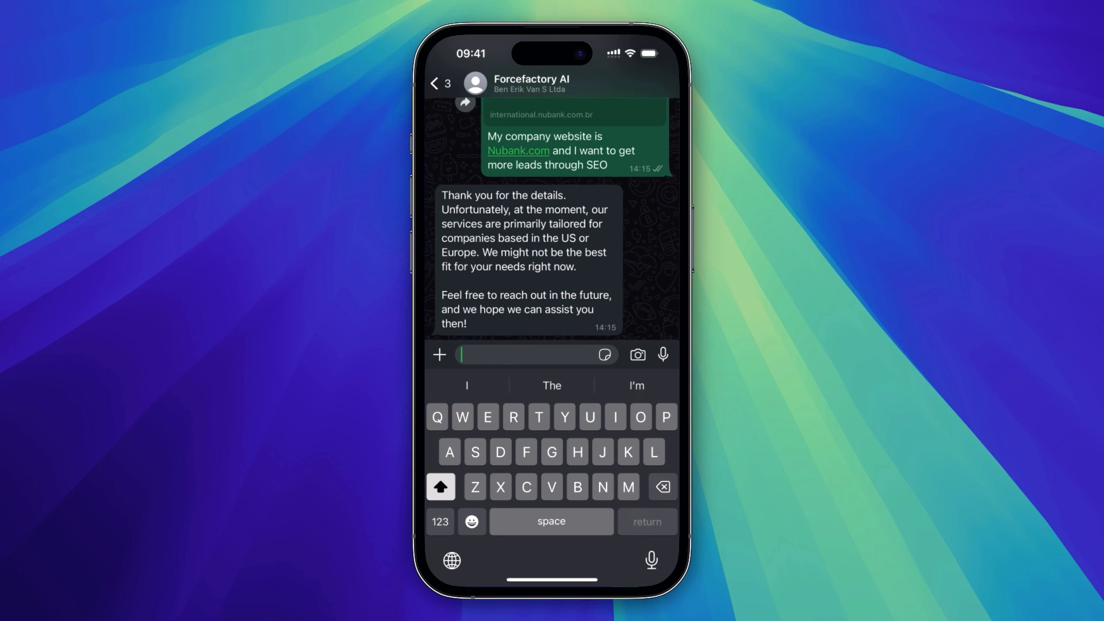
Ask the agent "What kind of services do you offer?" in the same chat
text(What kind)
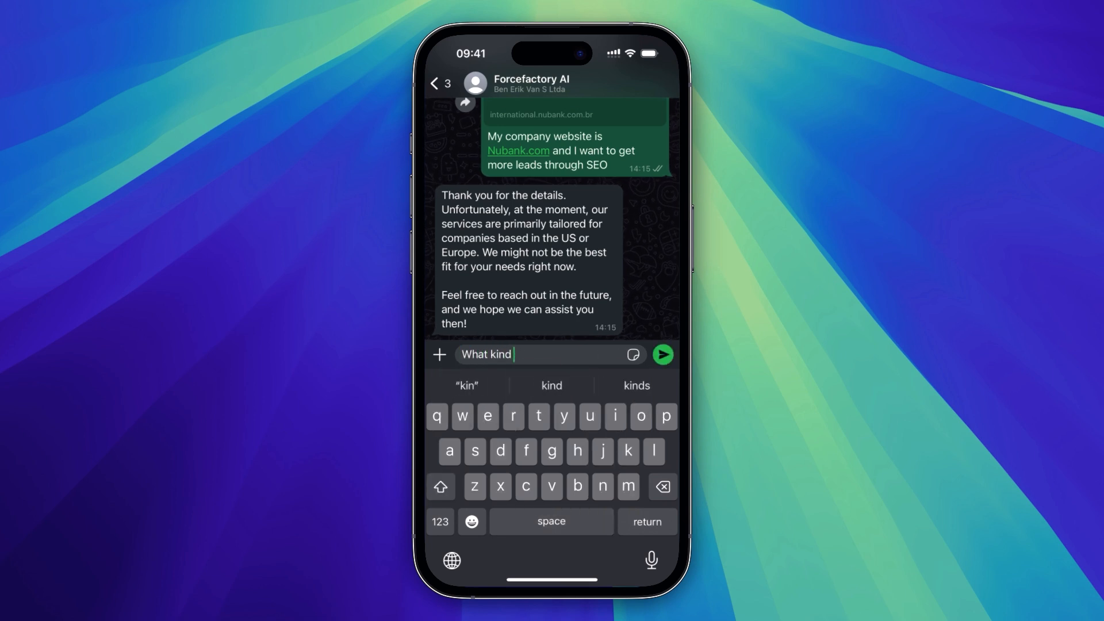
text( of service)
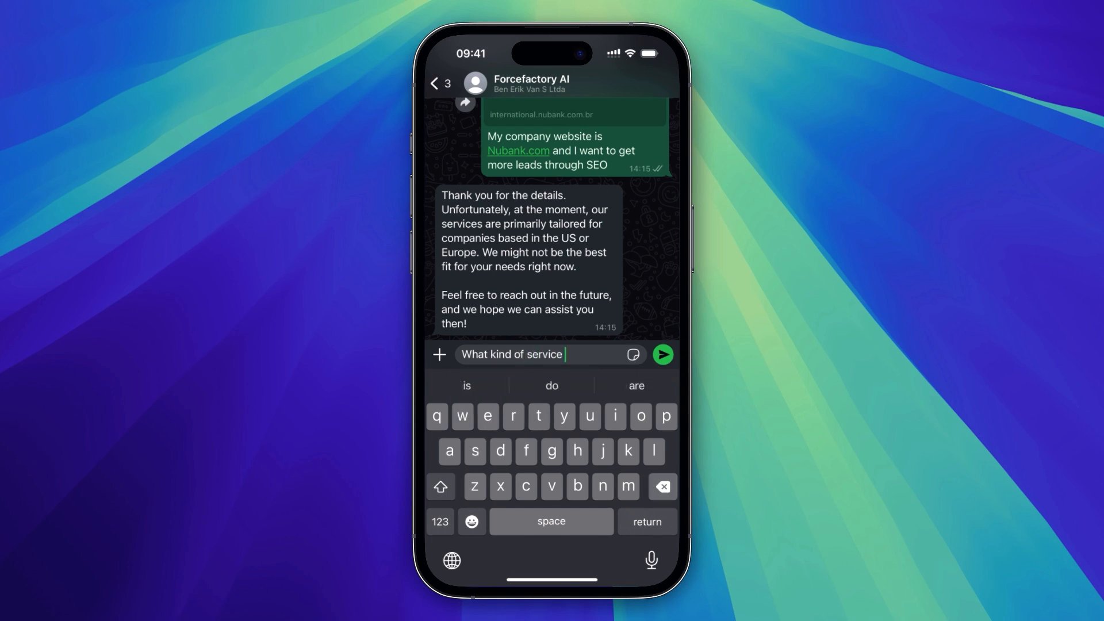
text(s do you offer?)
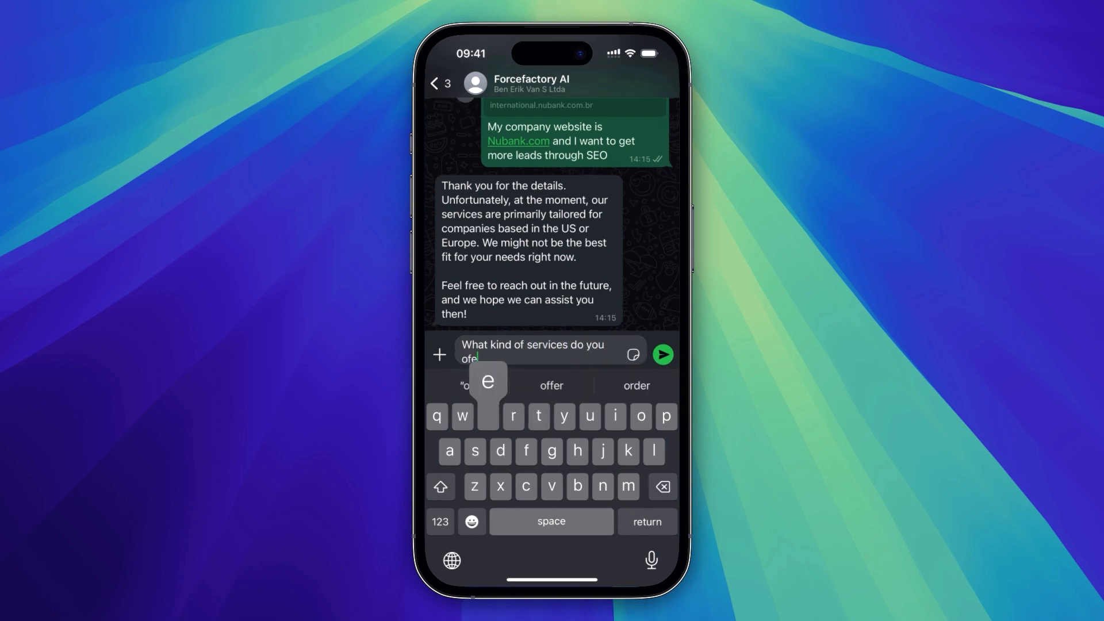
key(Return)
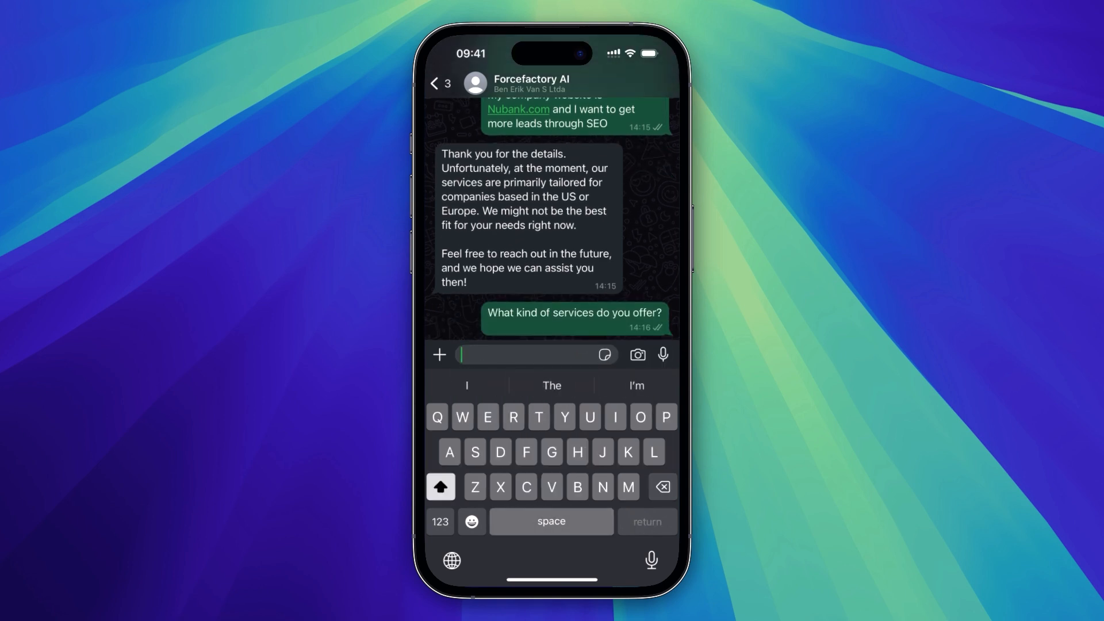